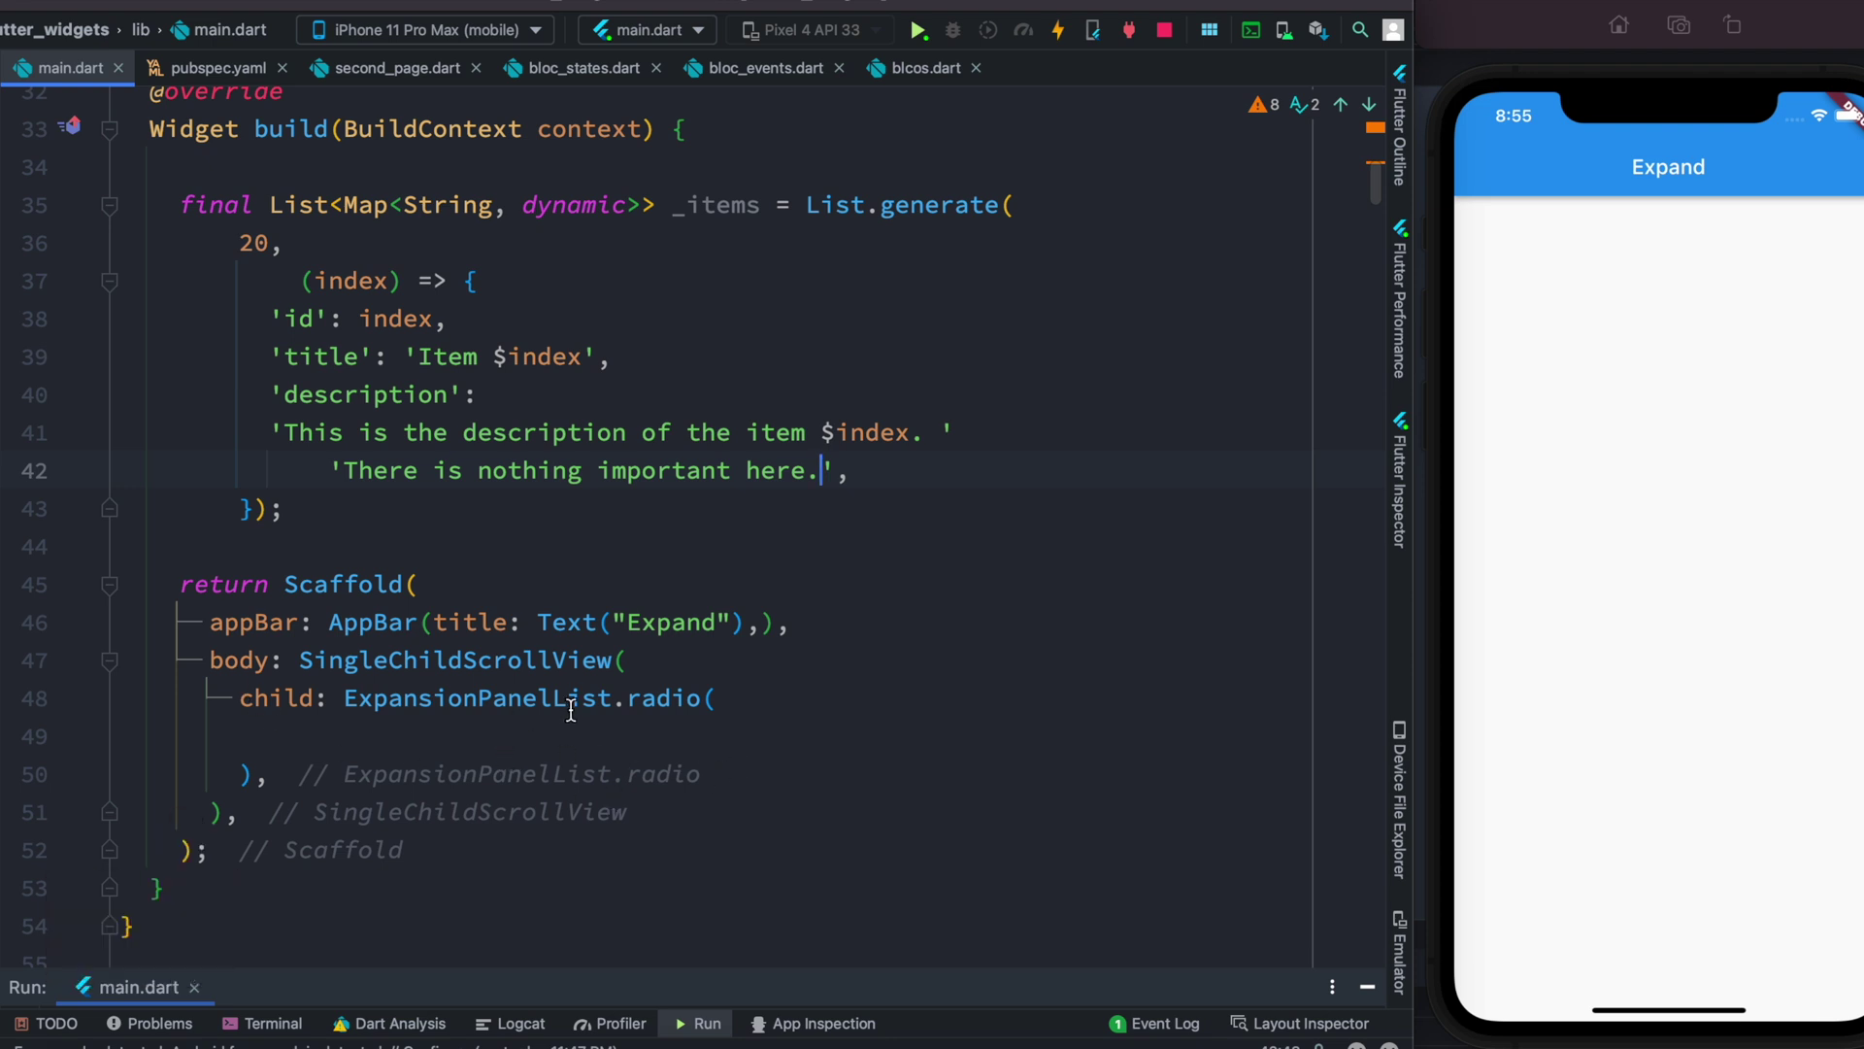
# Inspect the List.generate item generator's brackets (lines 37–43), then return to line 49
pyautogui.click(488, 736)
pyautogui.click(1087, 195)
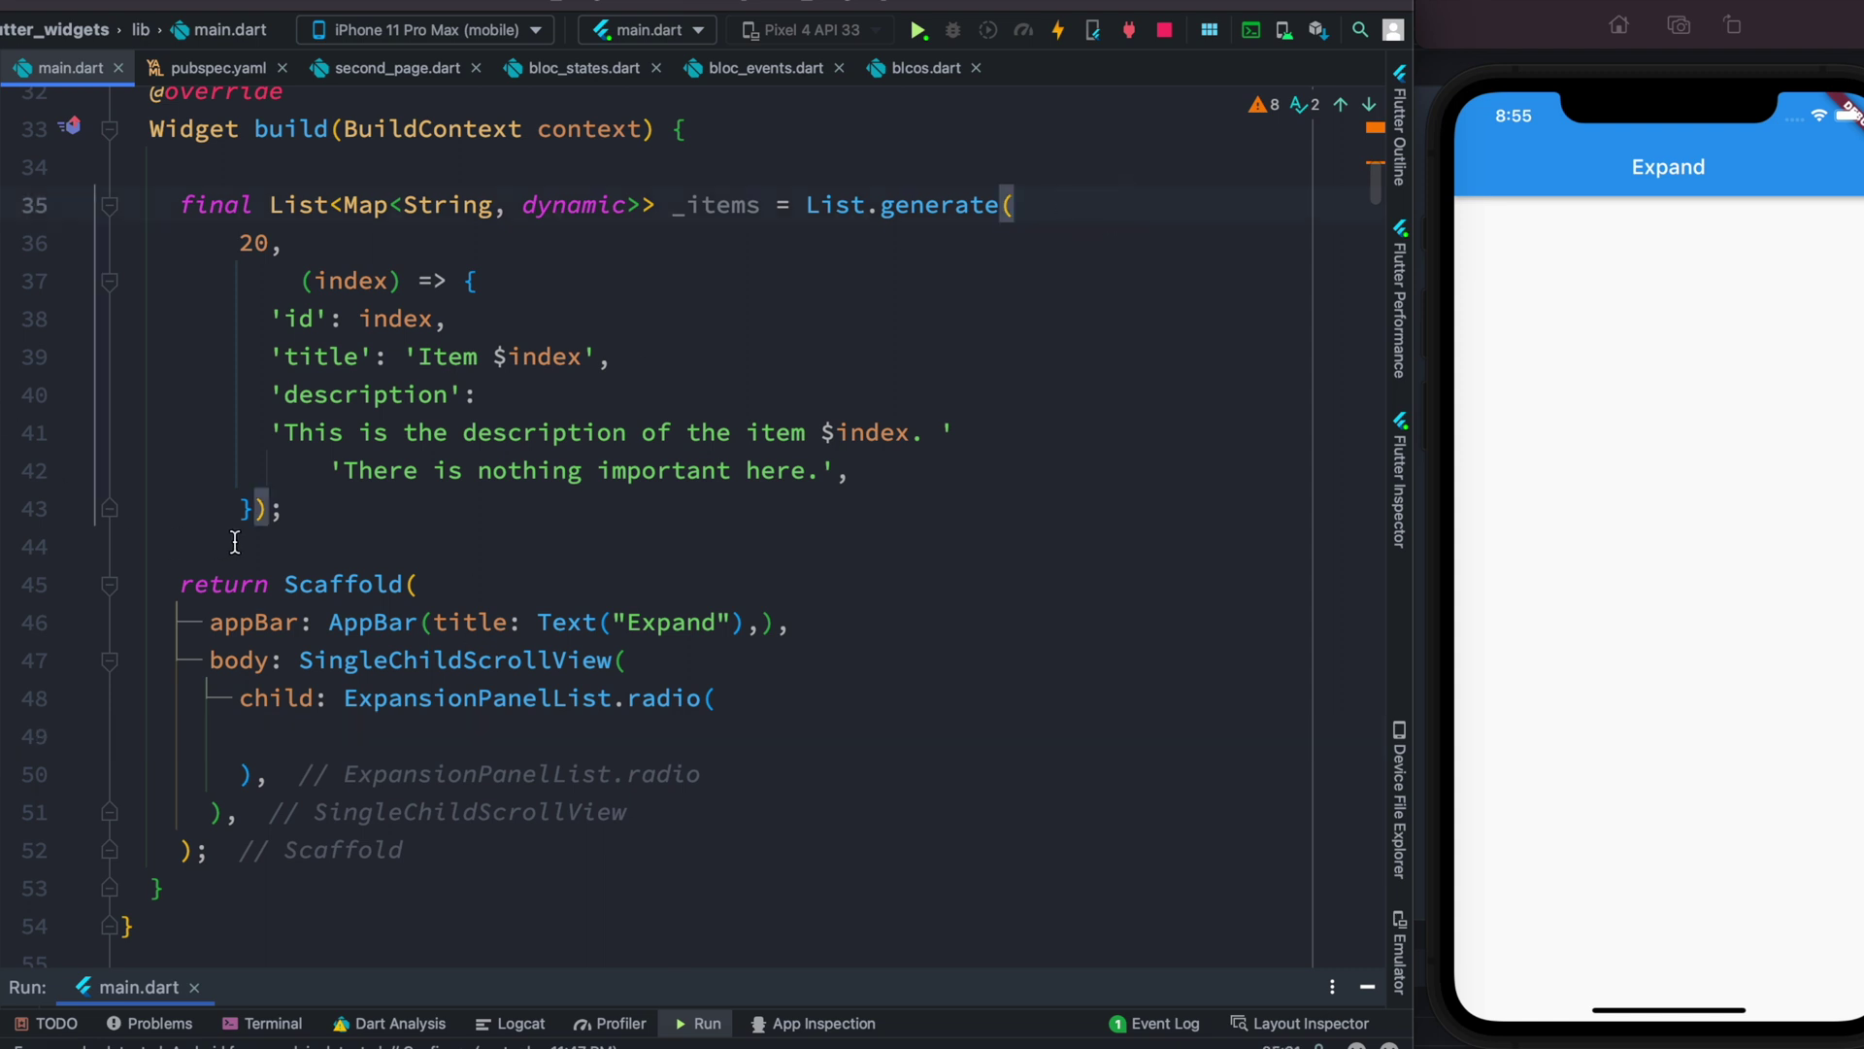
pyautogui.click(486, 279)
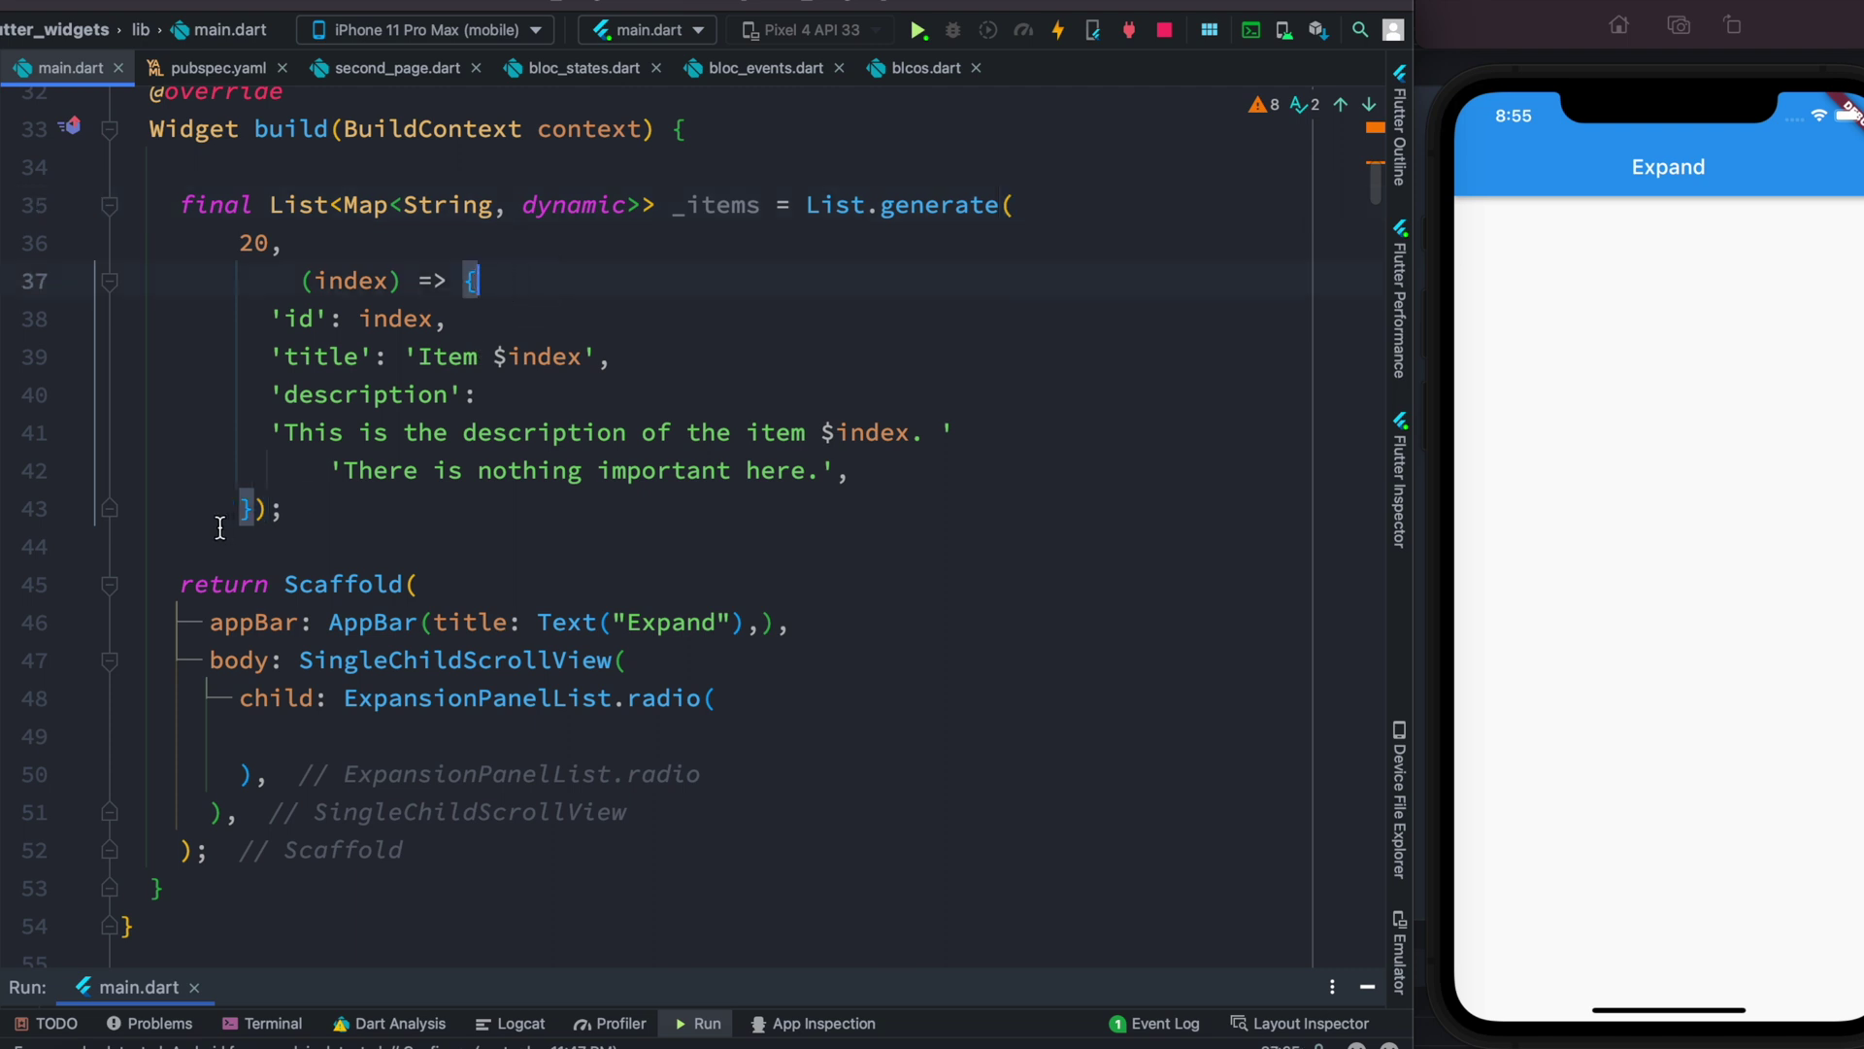
pyautogui.moveTo(282, 508); pyautogui.dragTo(294, 281)
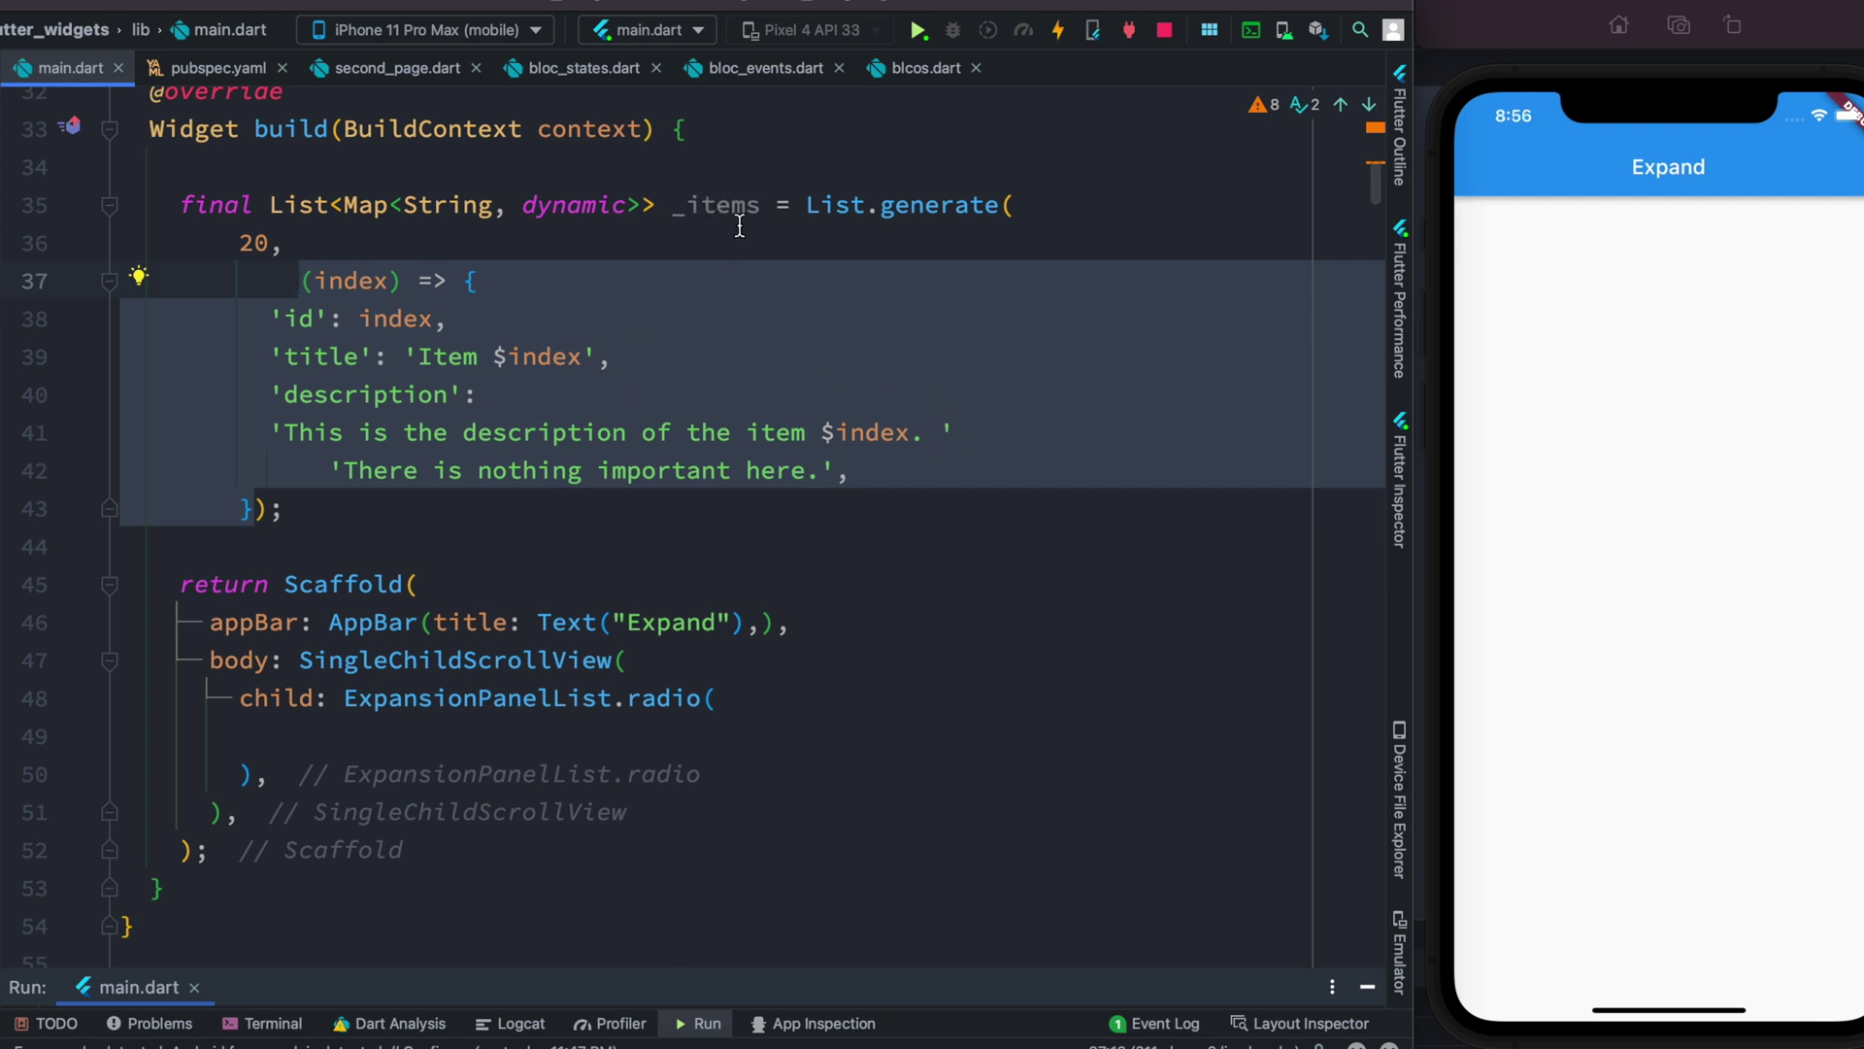
pyautogui.click(463, 743)
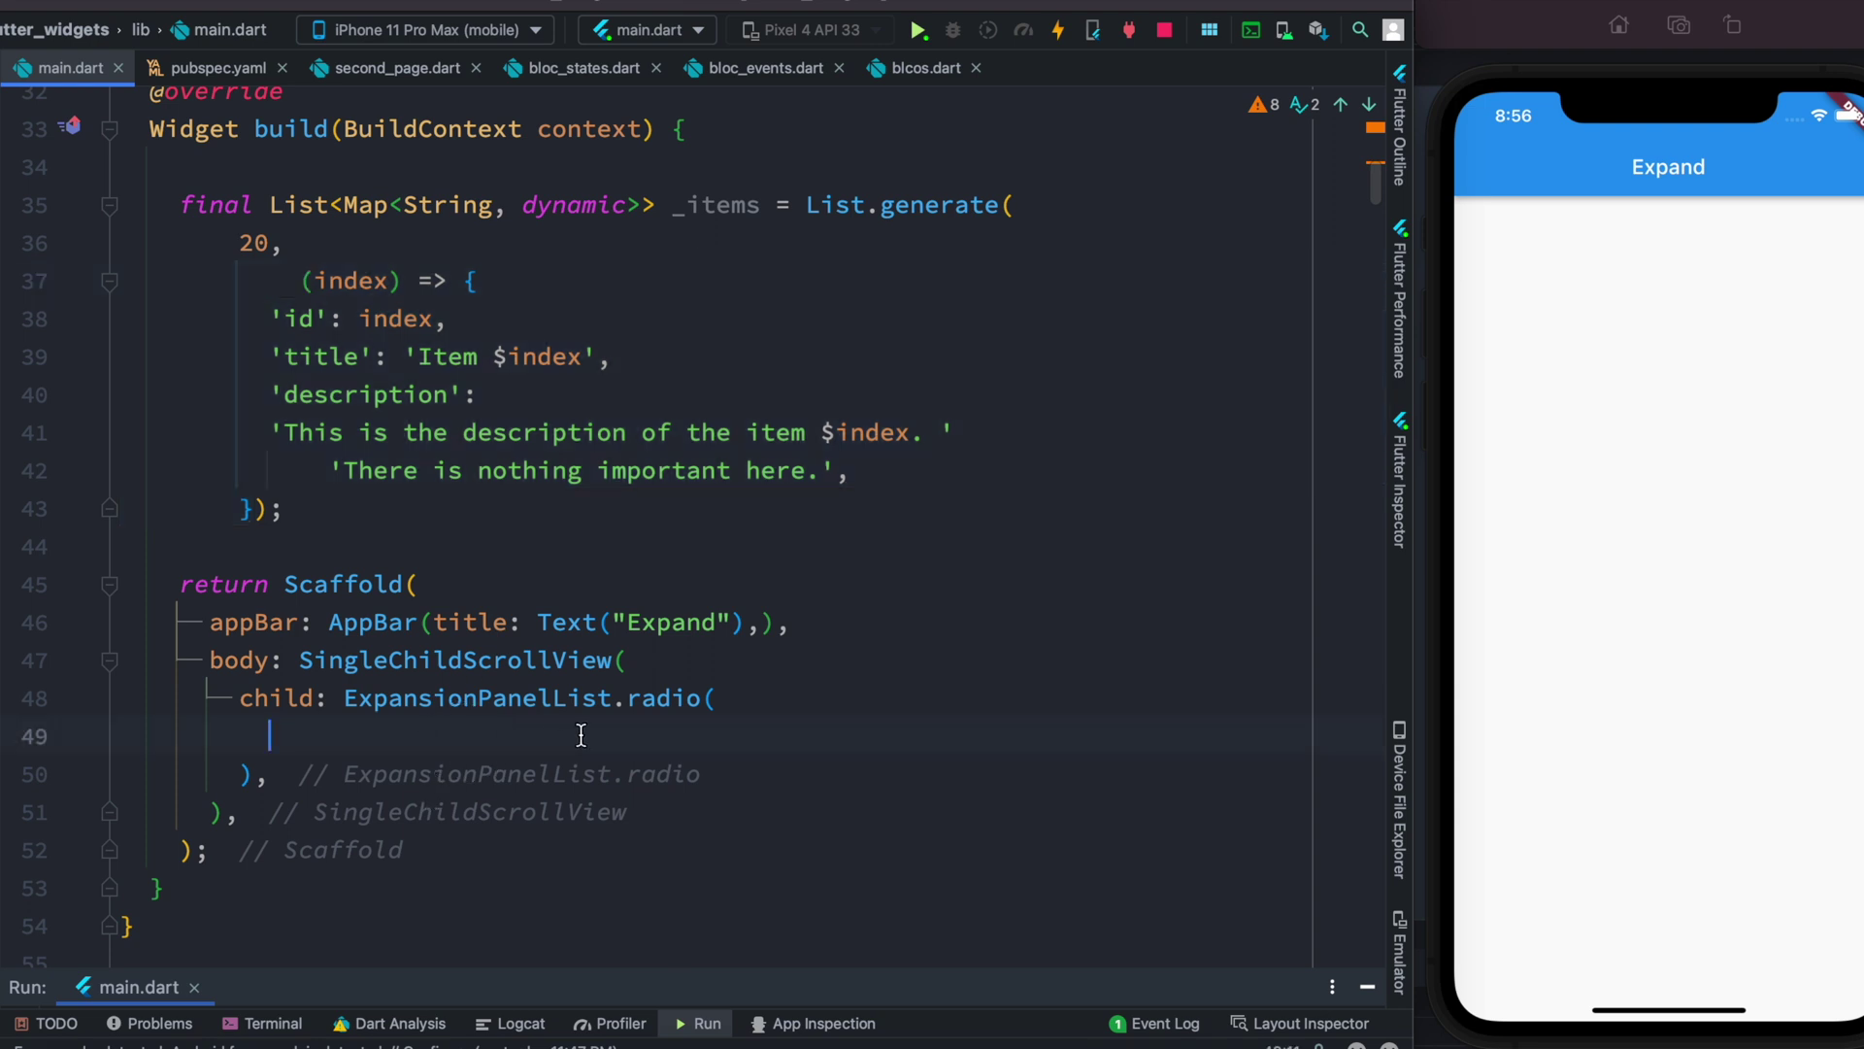
pyautogui.write('ch')
# Add children: _items.map((e) => ExpansionPanelRadio(...)) with value, headerBuilder and body placeholders
pyautogui.press('Return')
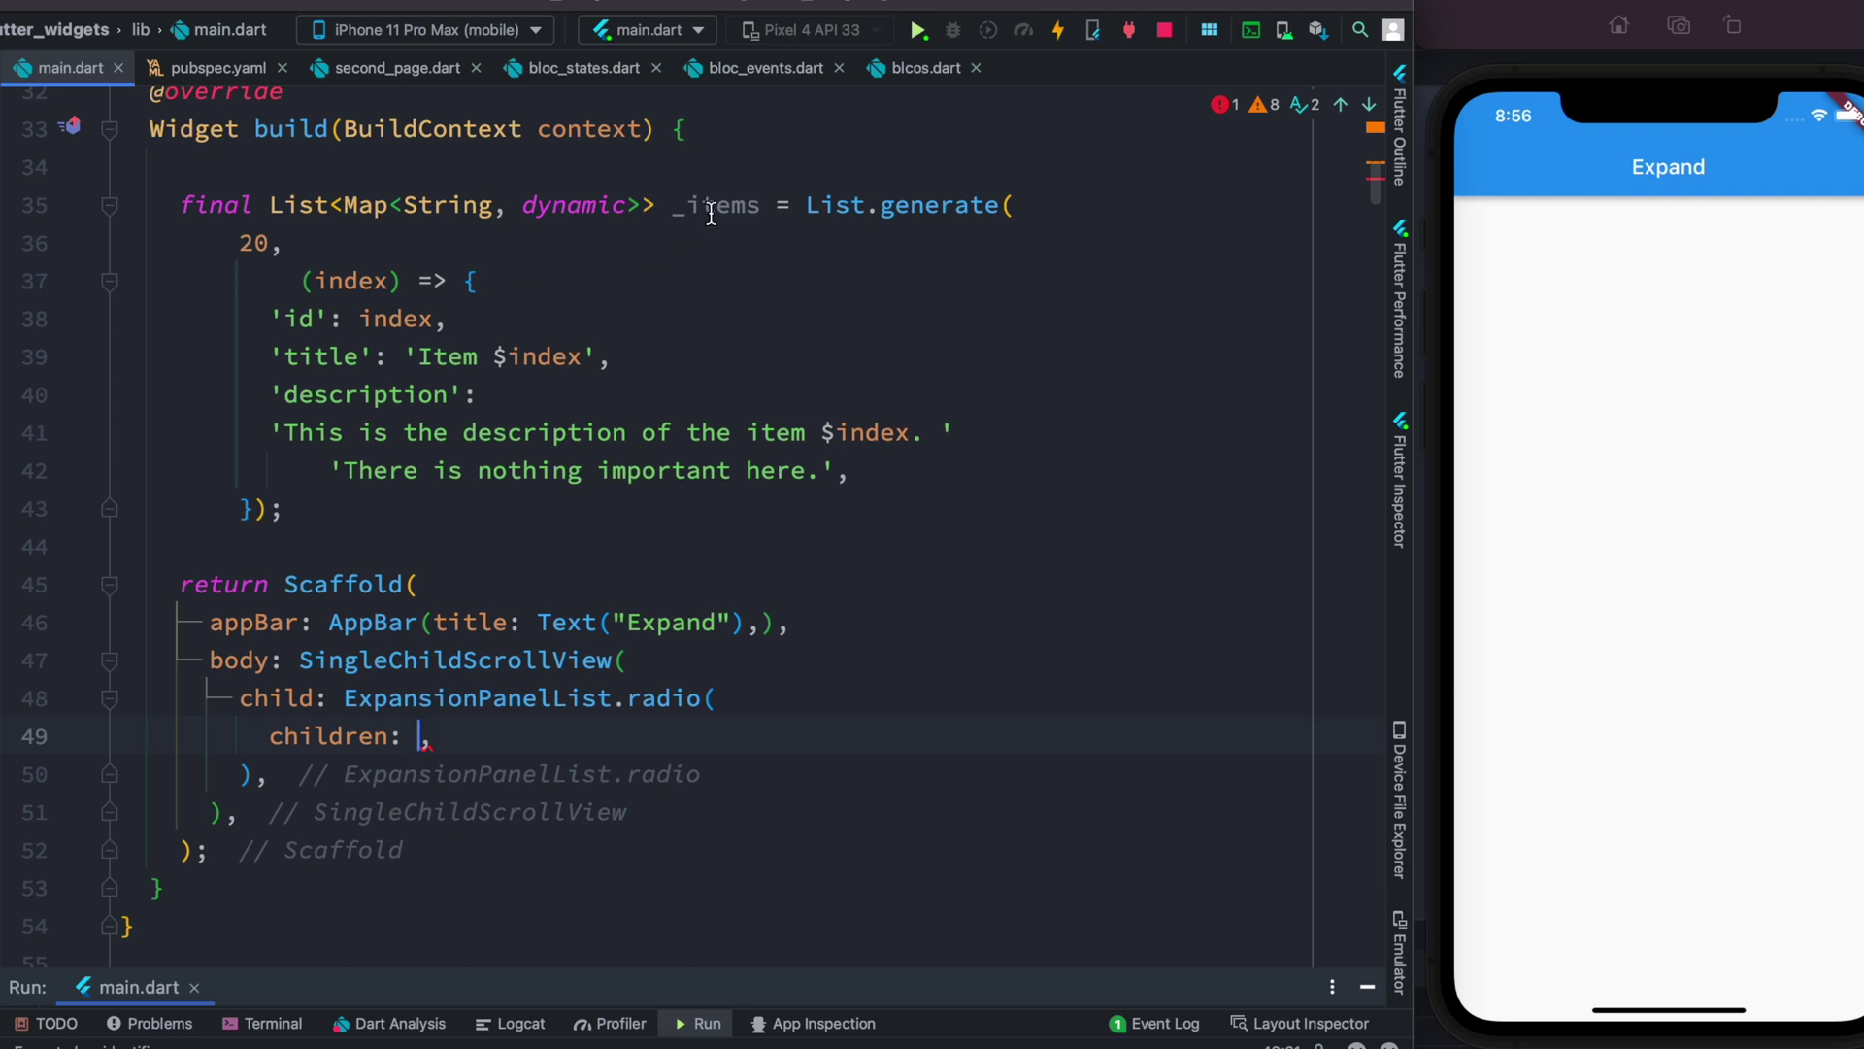
pyautogui.moveTo(455, 660)
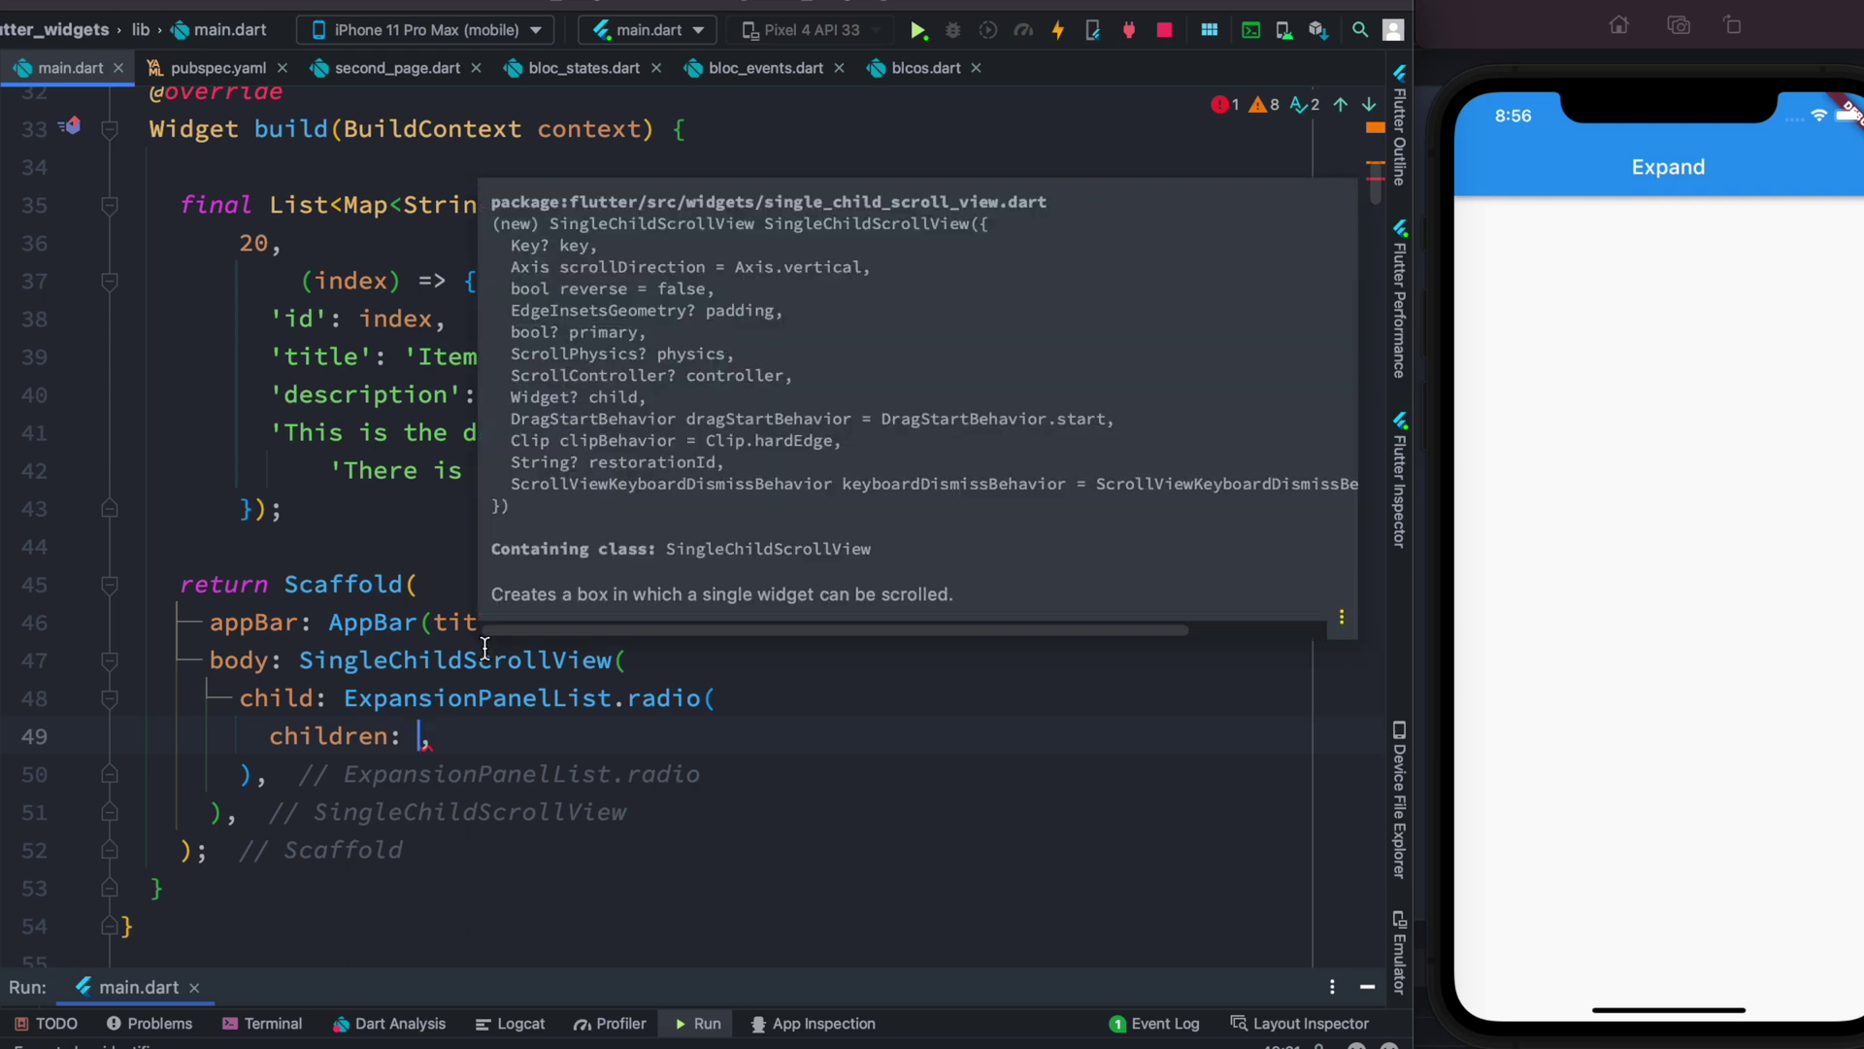
pyautogui.write('_i')
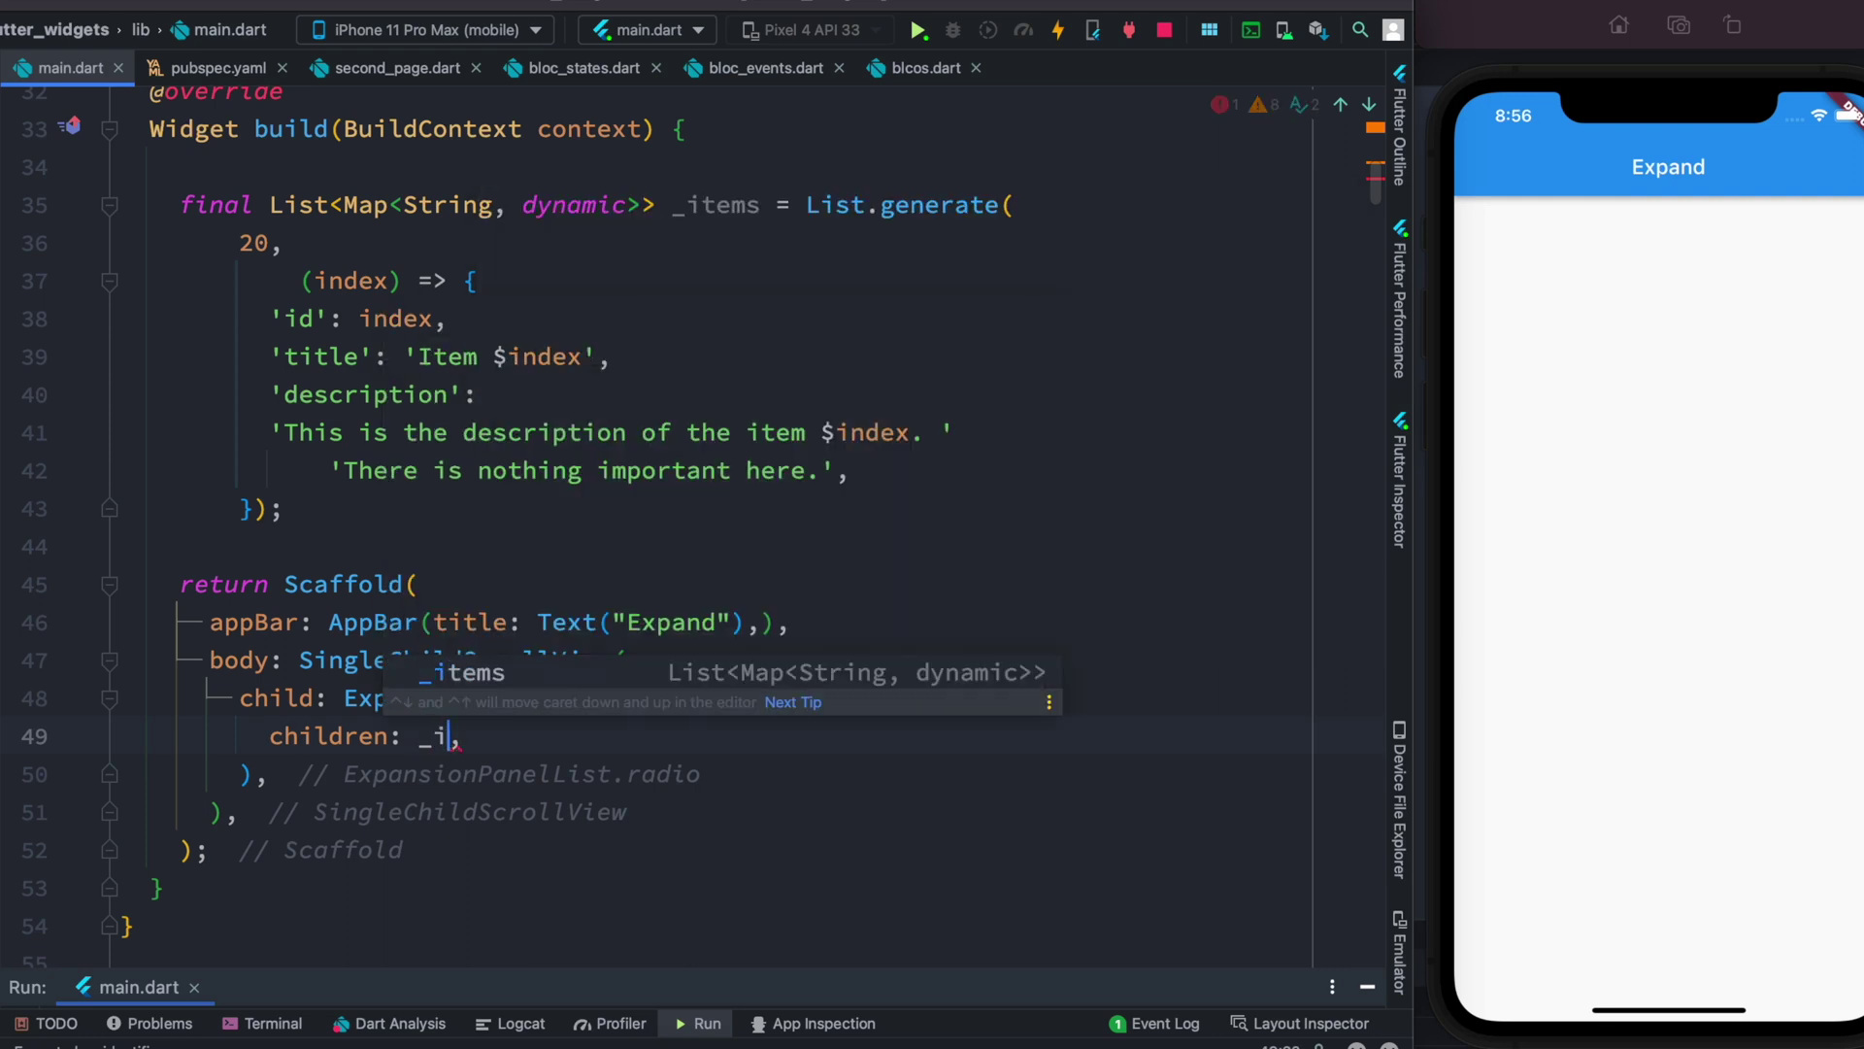
pyautogui.press('Return')
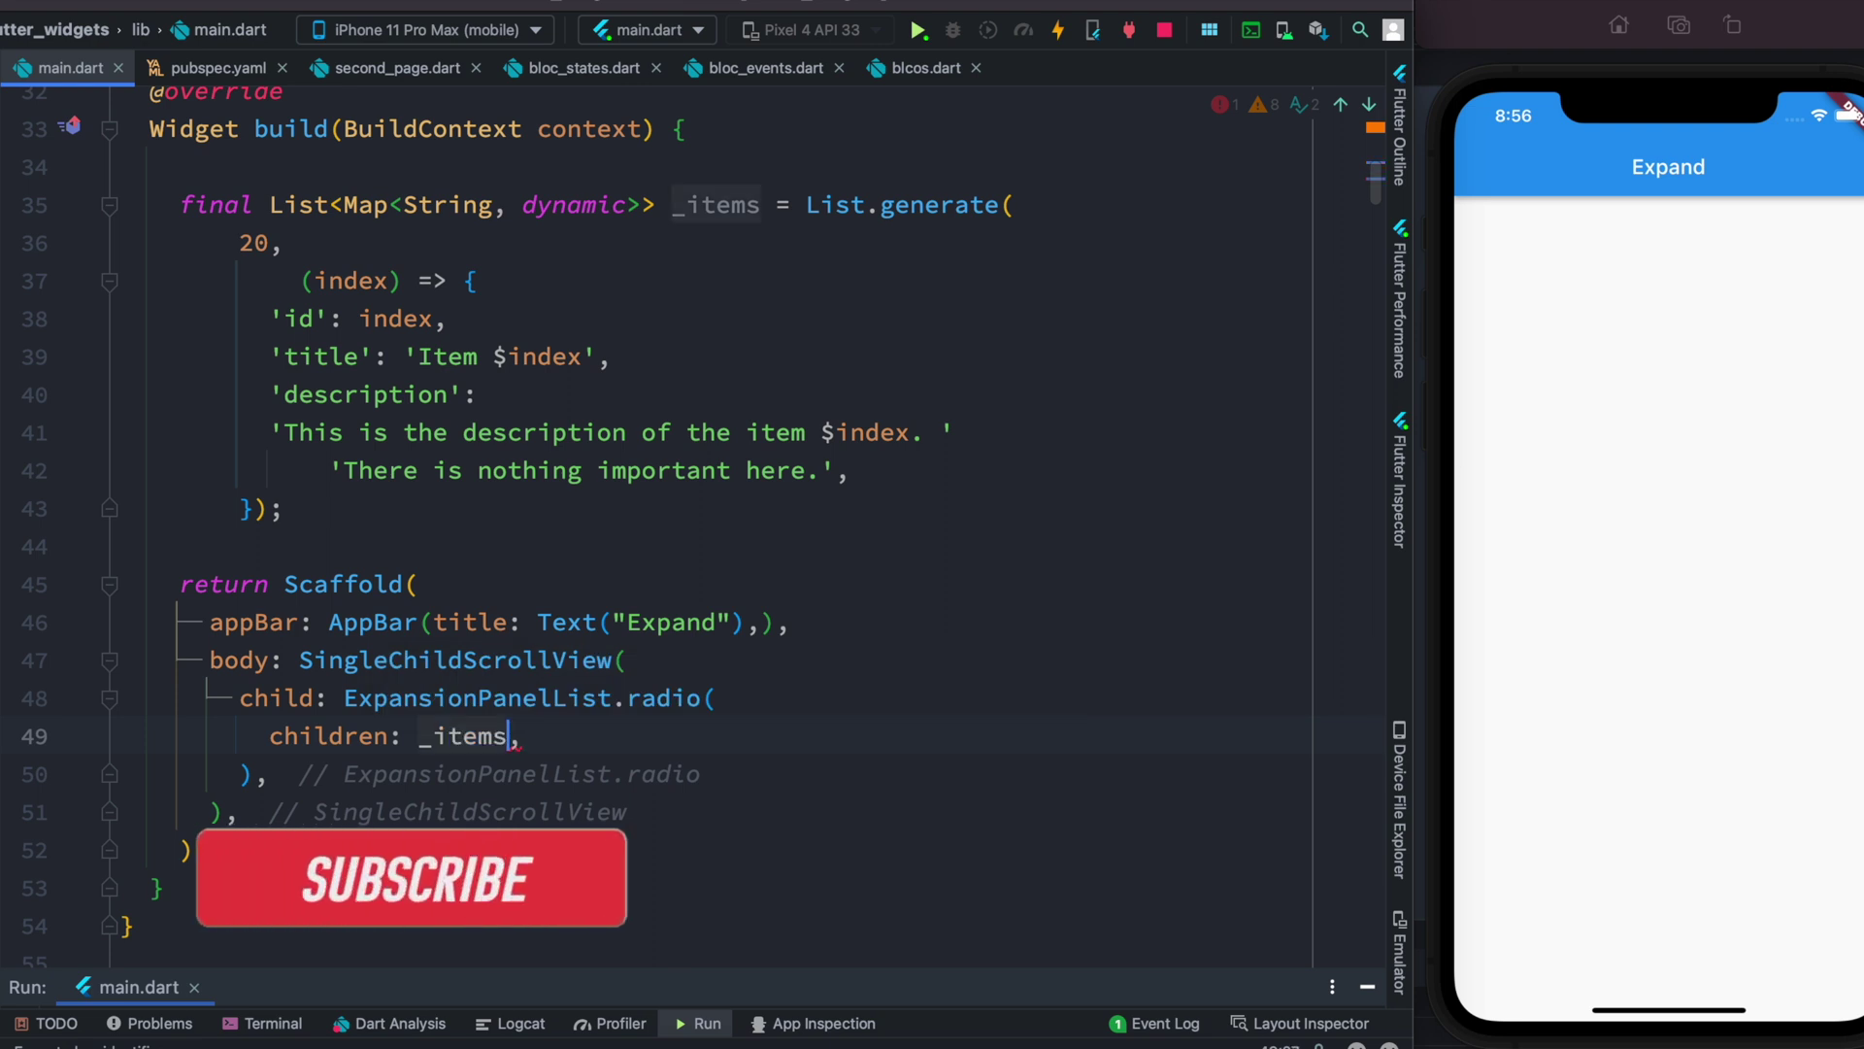
pyautogui.write('.')
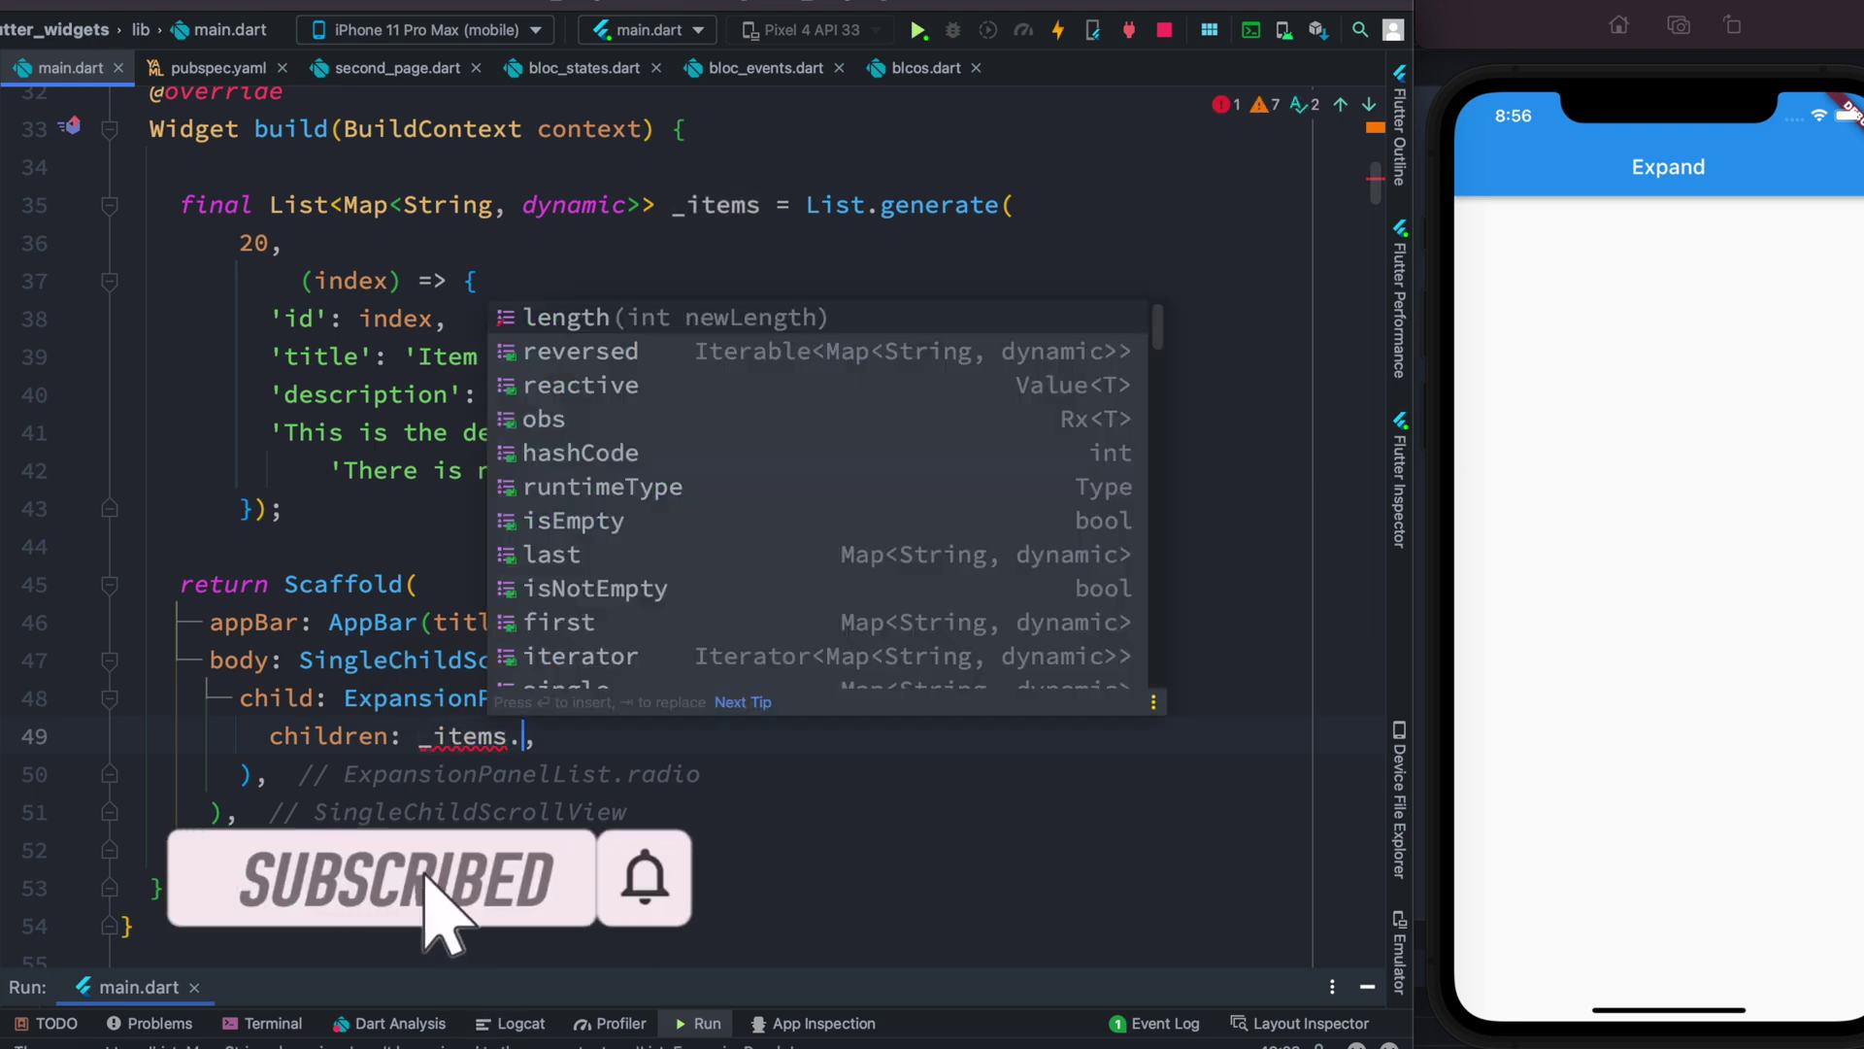
pyautogui.write('m')
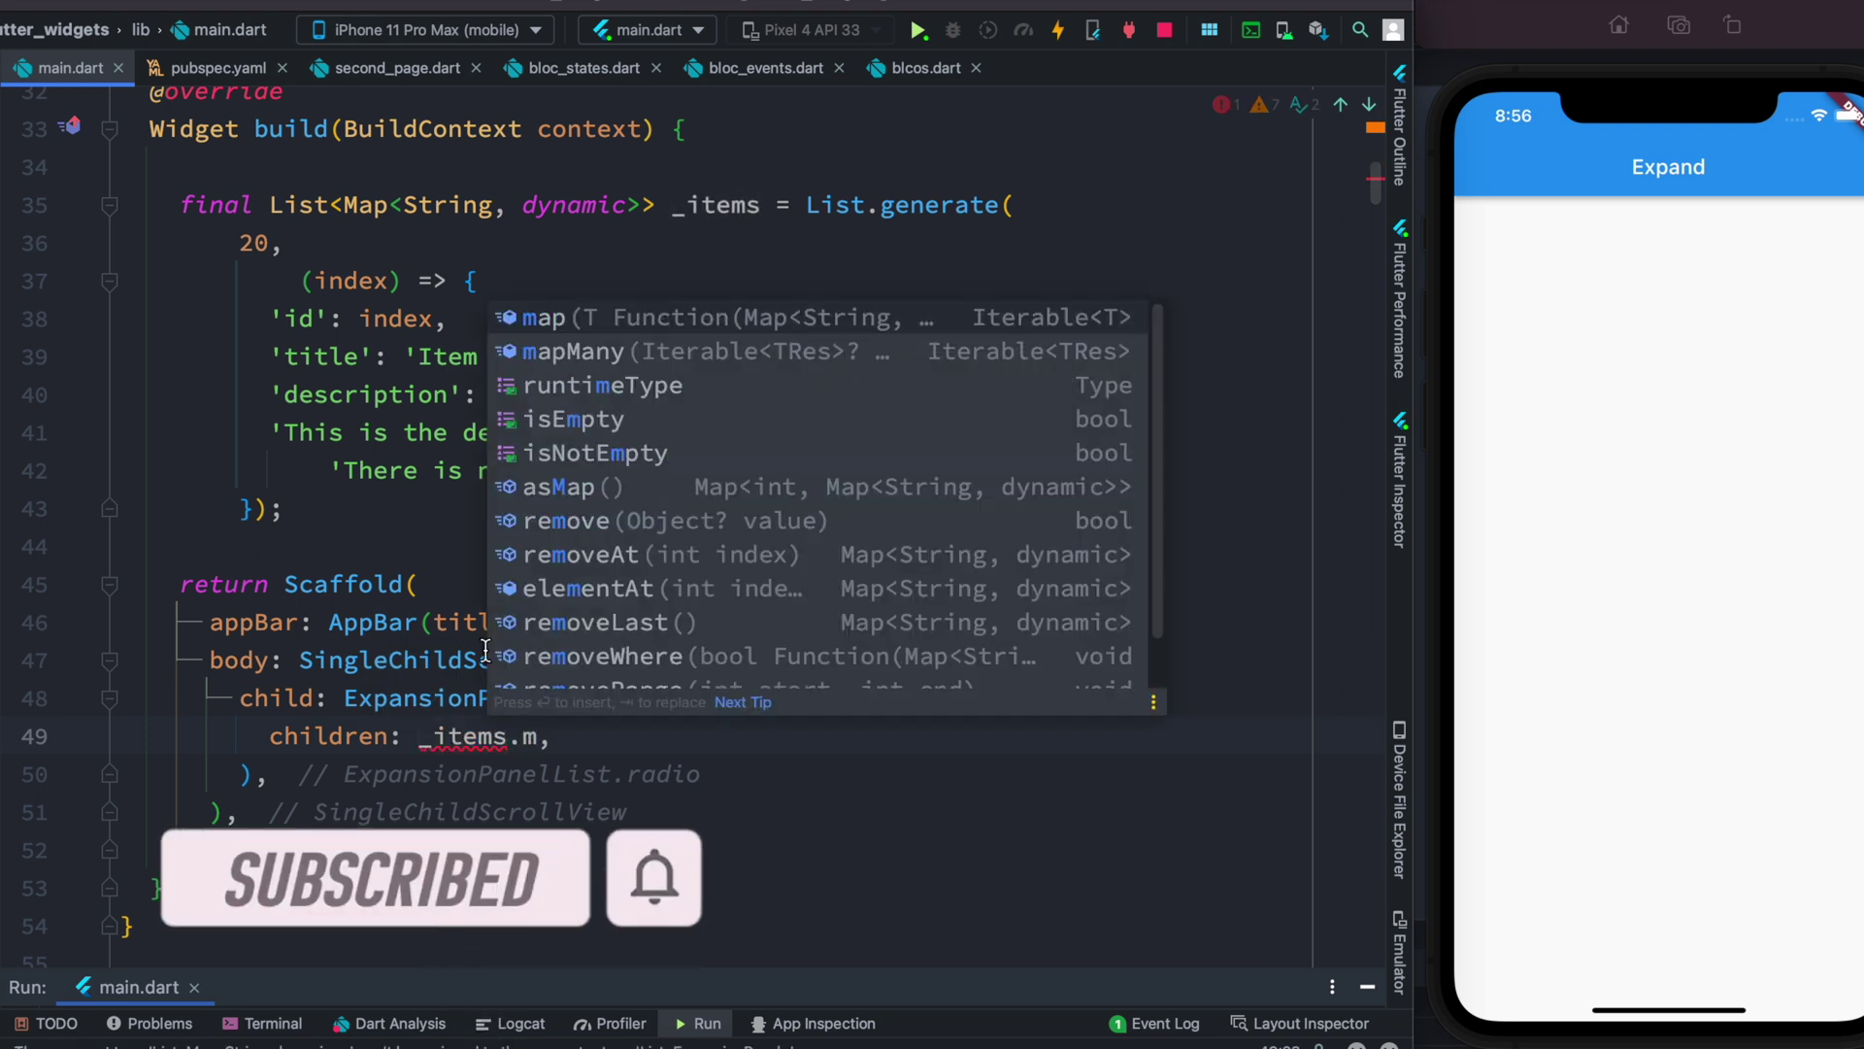
pyautogui.press('Return')
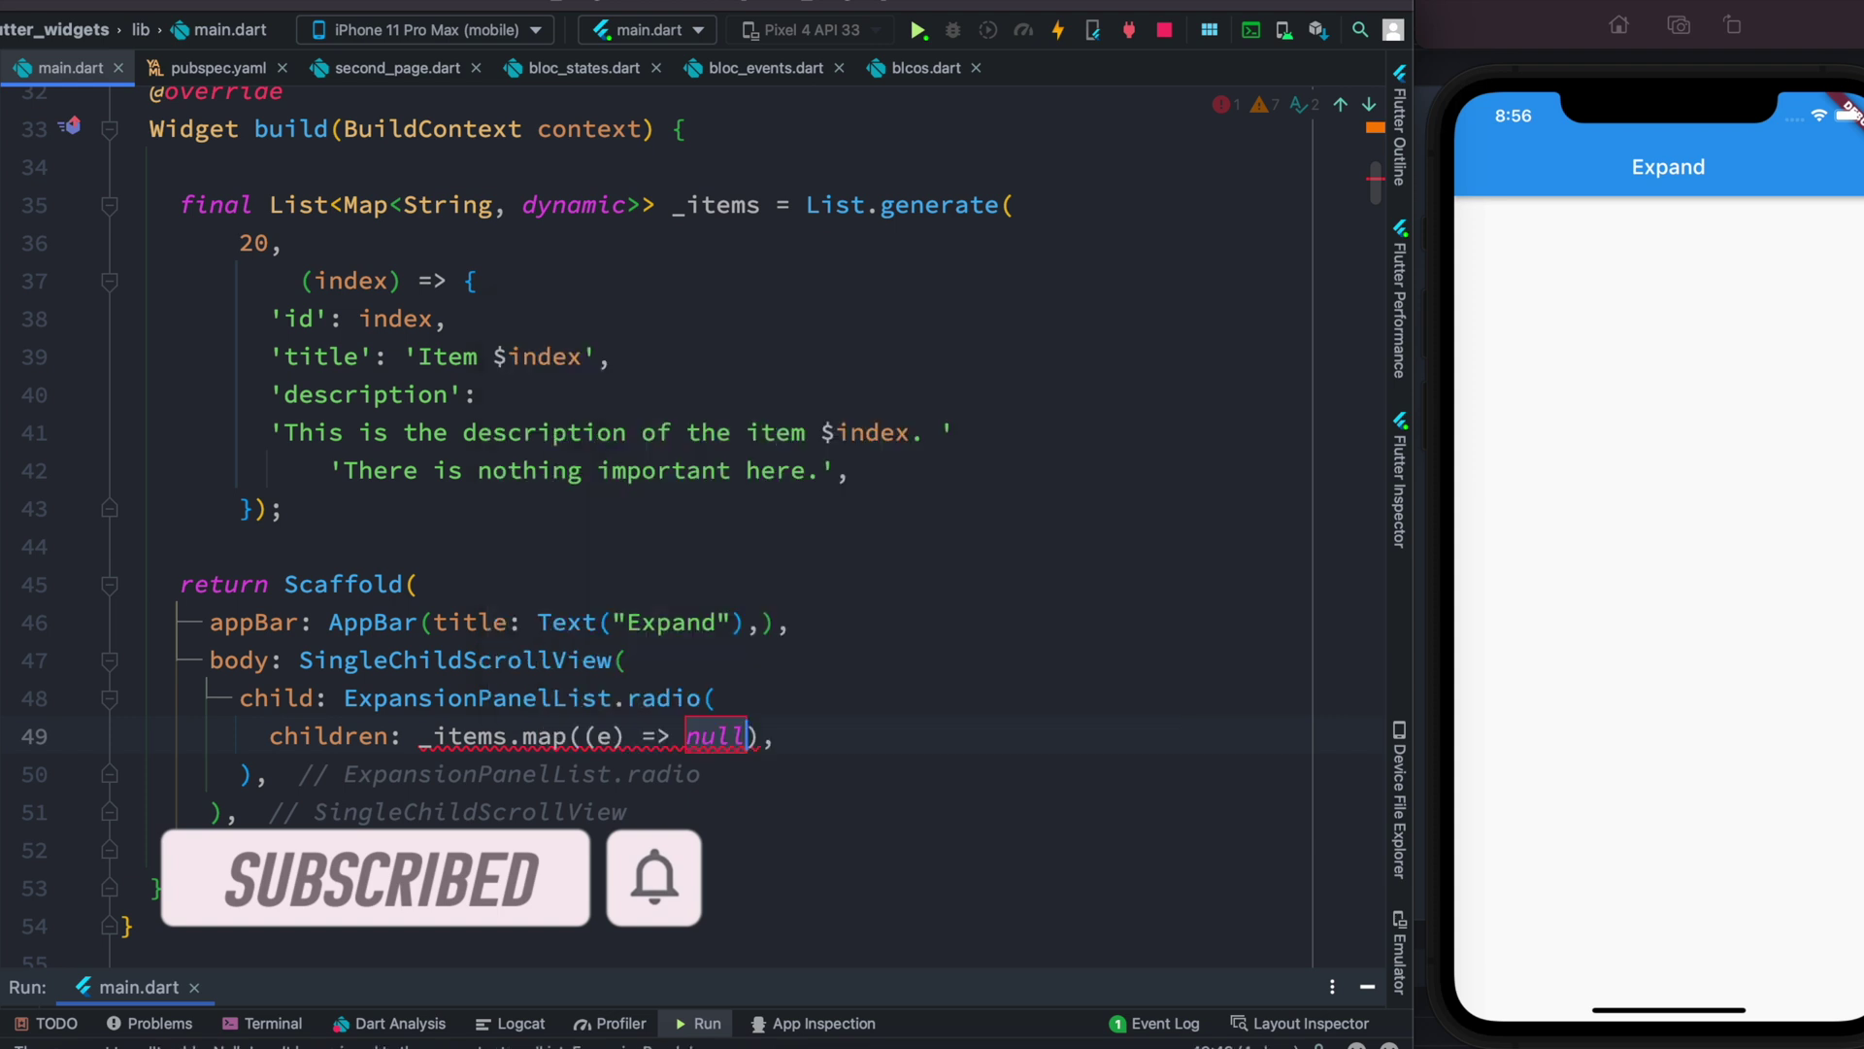
pyautogui.press('BackSpace')
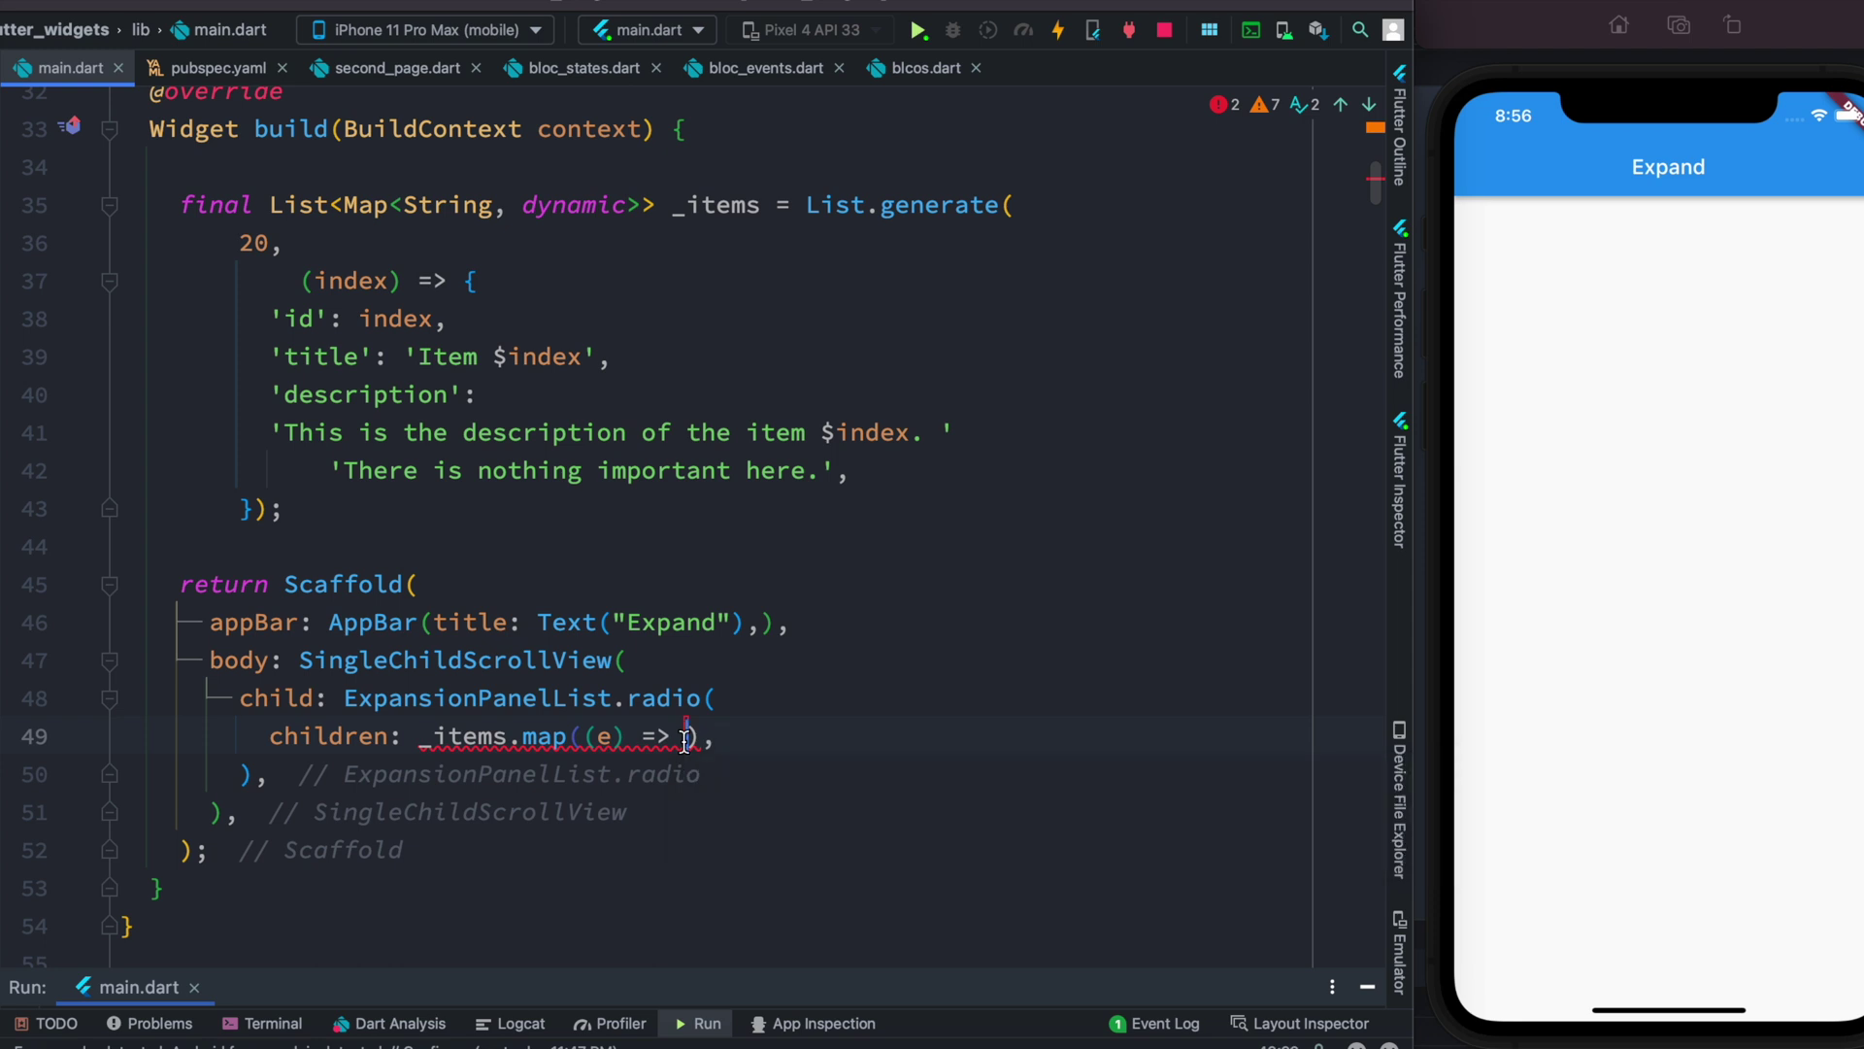
pyautogui.write('Expan')
pyautogui.press('Return')
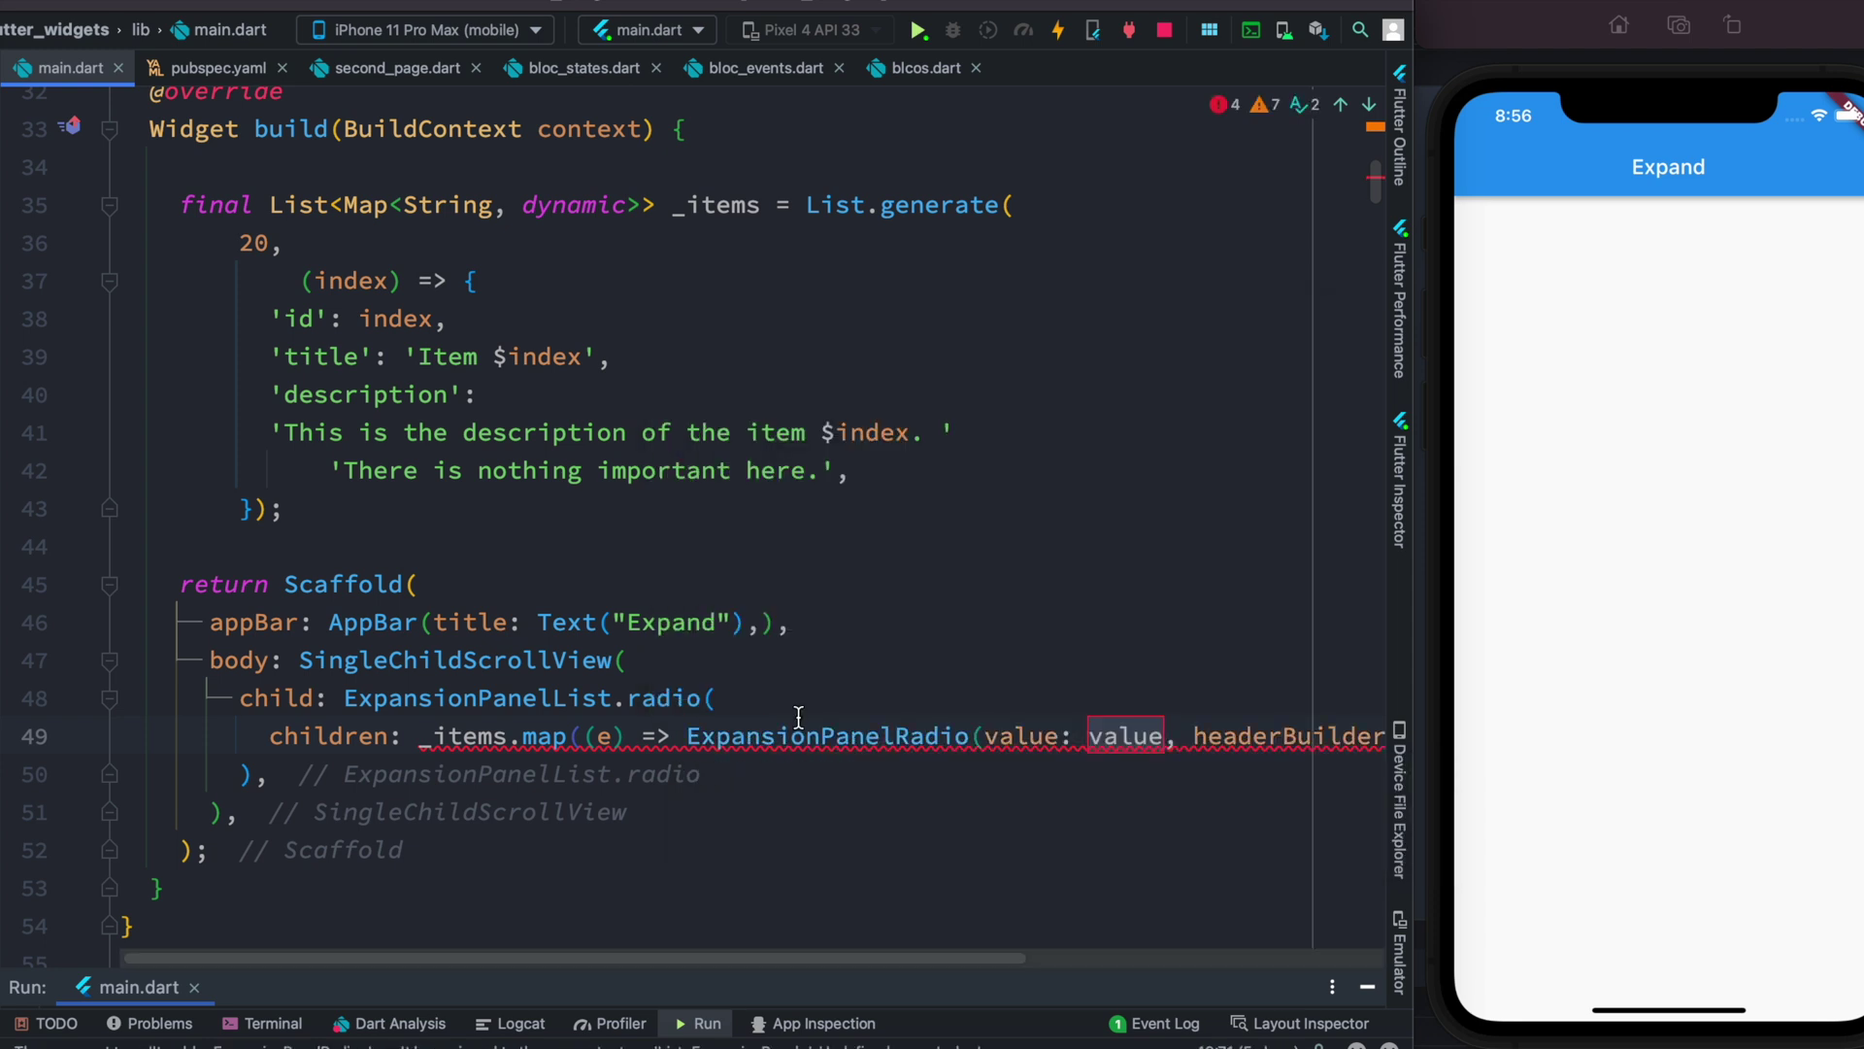
pyautogui.press('Return')
pyautogui.press('Return')
pyautogui.click(775, 812)
pyautogui.press('Return')
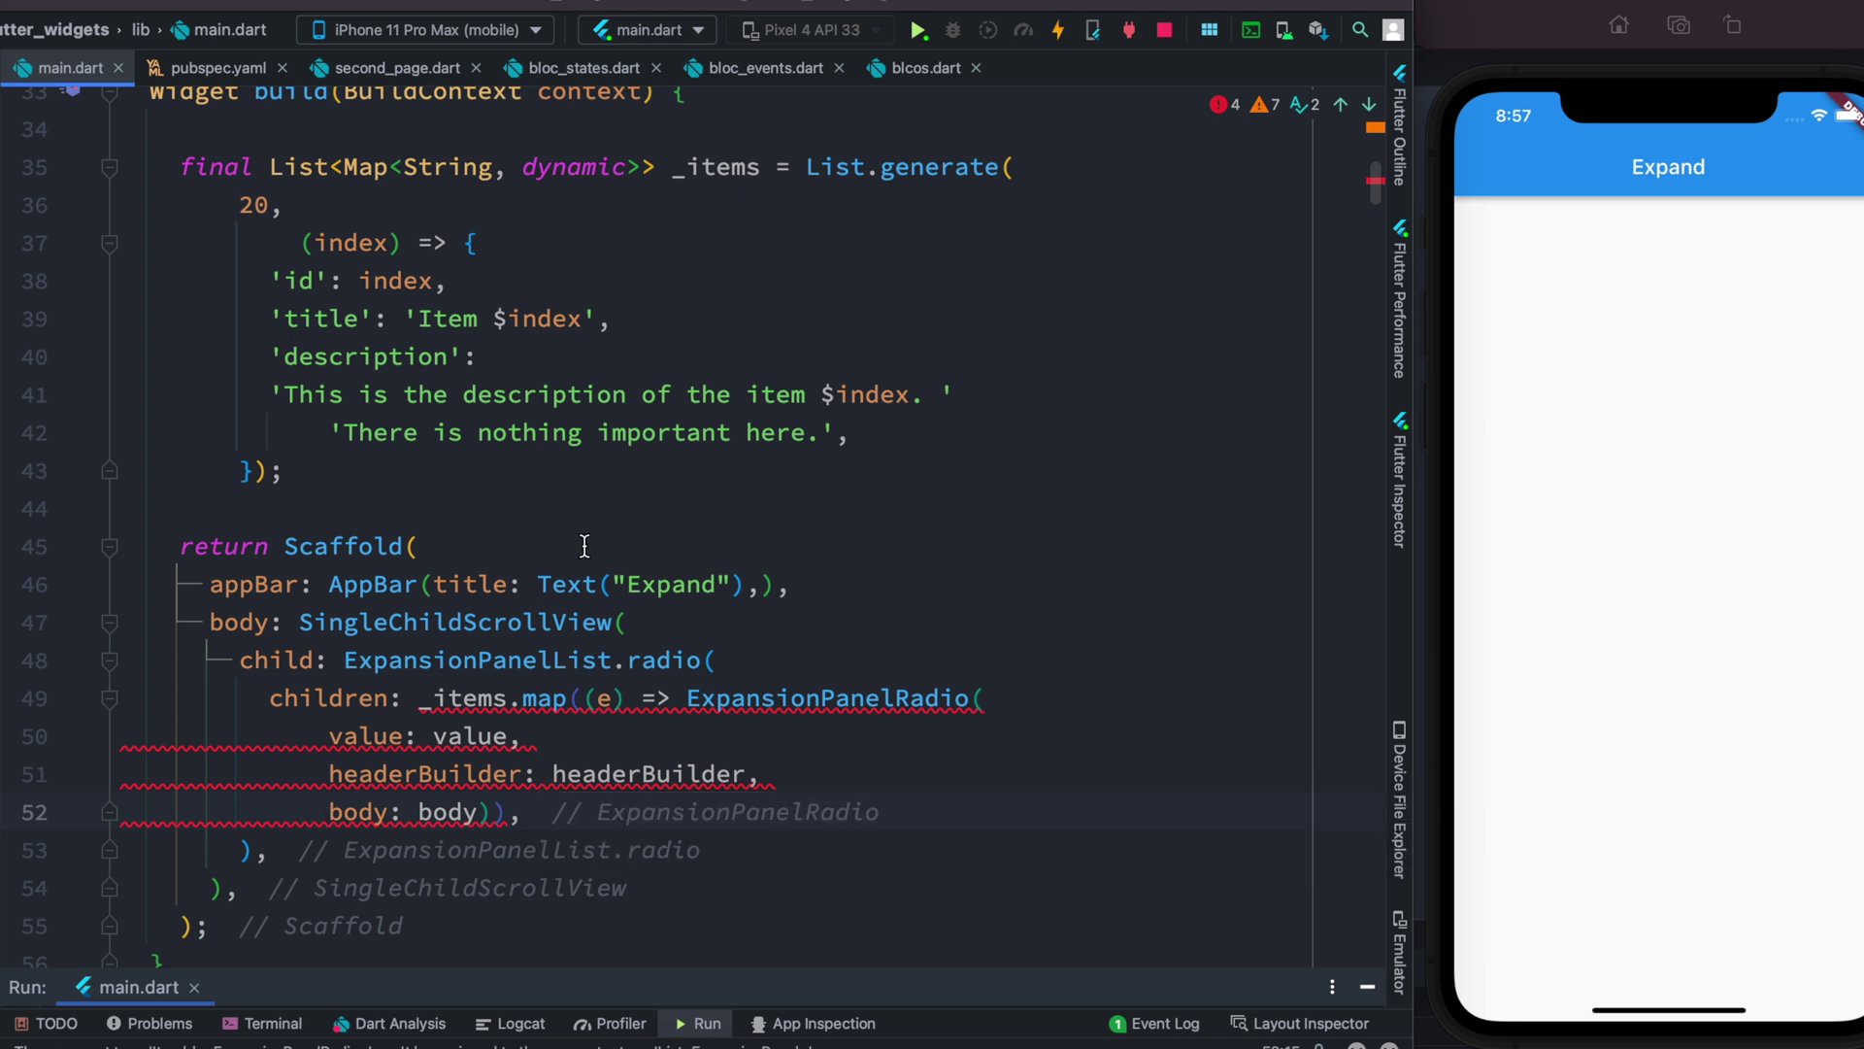
# Replace the value placeholder on line 50 with e and delete the headerBuilder placeholder
pyautogui.doubleClick(479, 740)
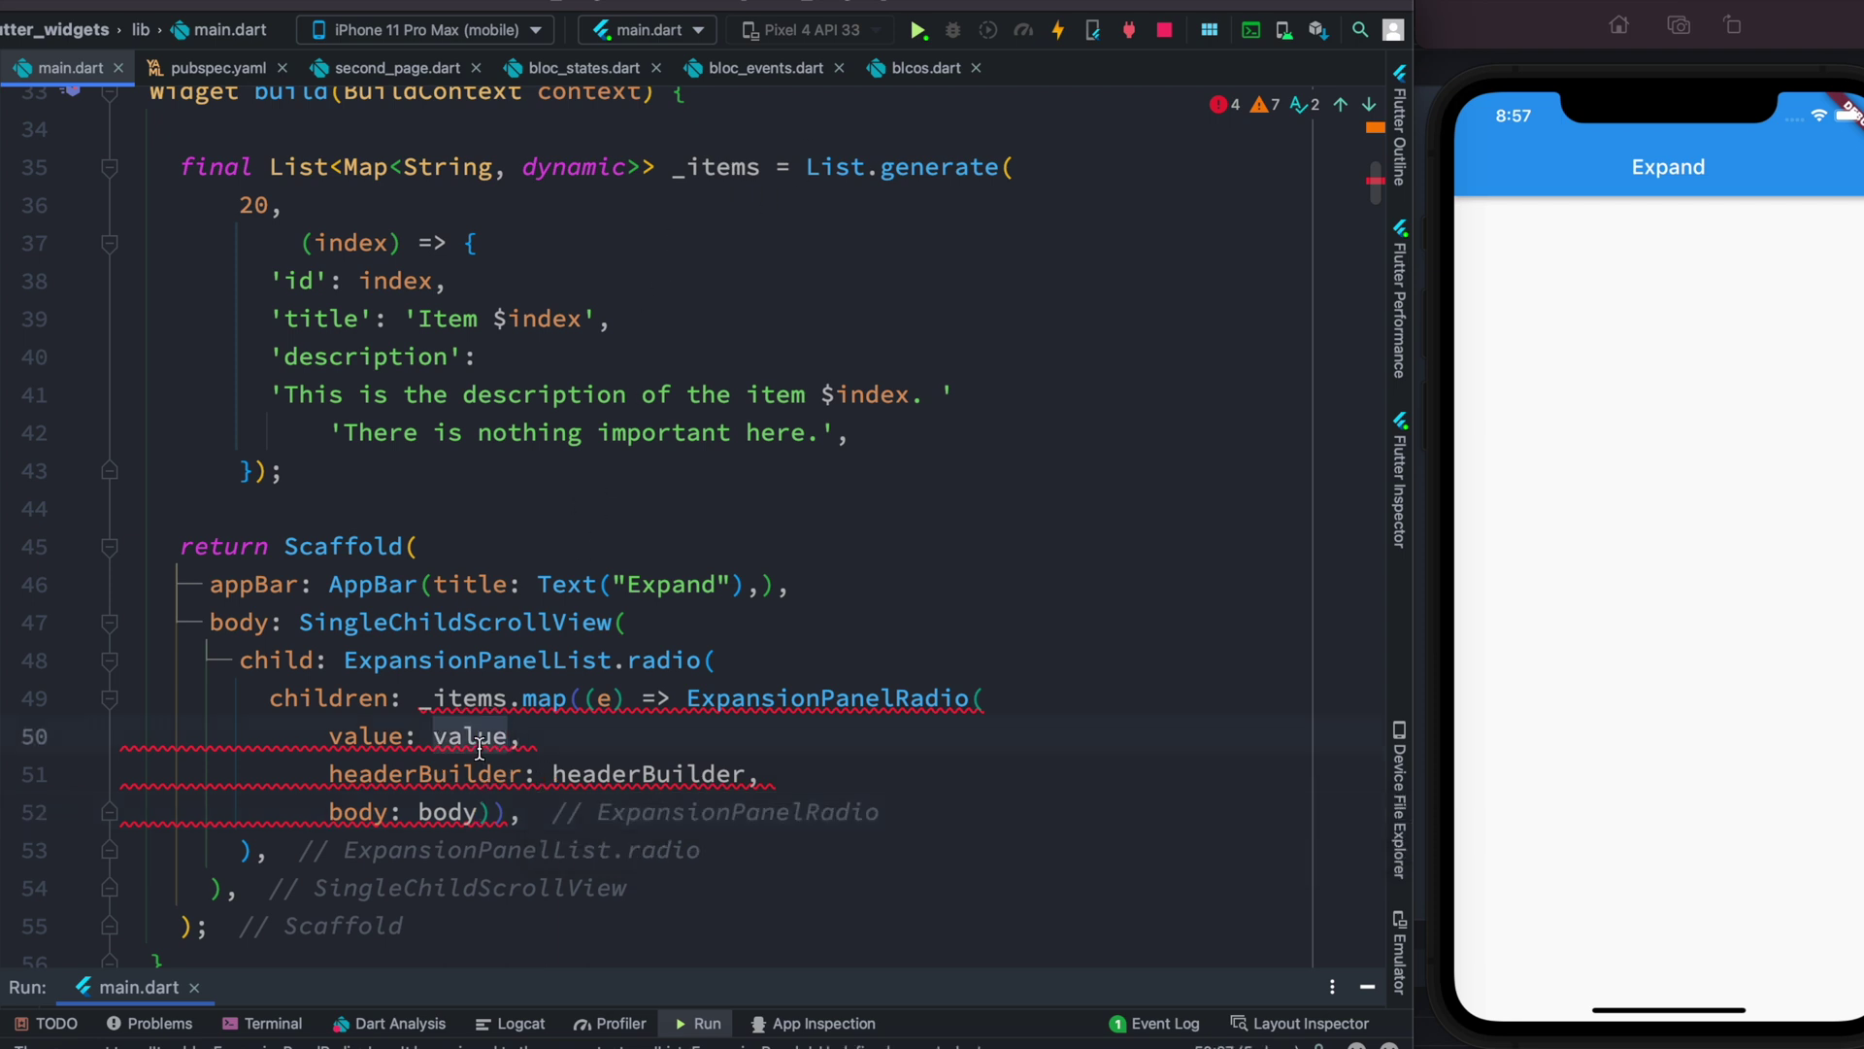
pyautogui.press('BackSpace')
pyautogui.write('e')
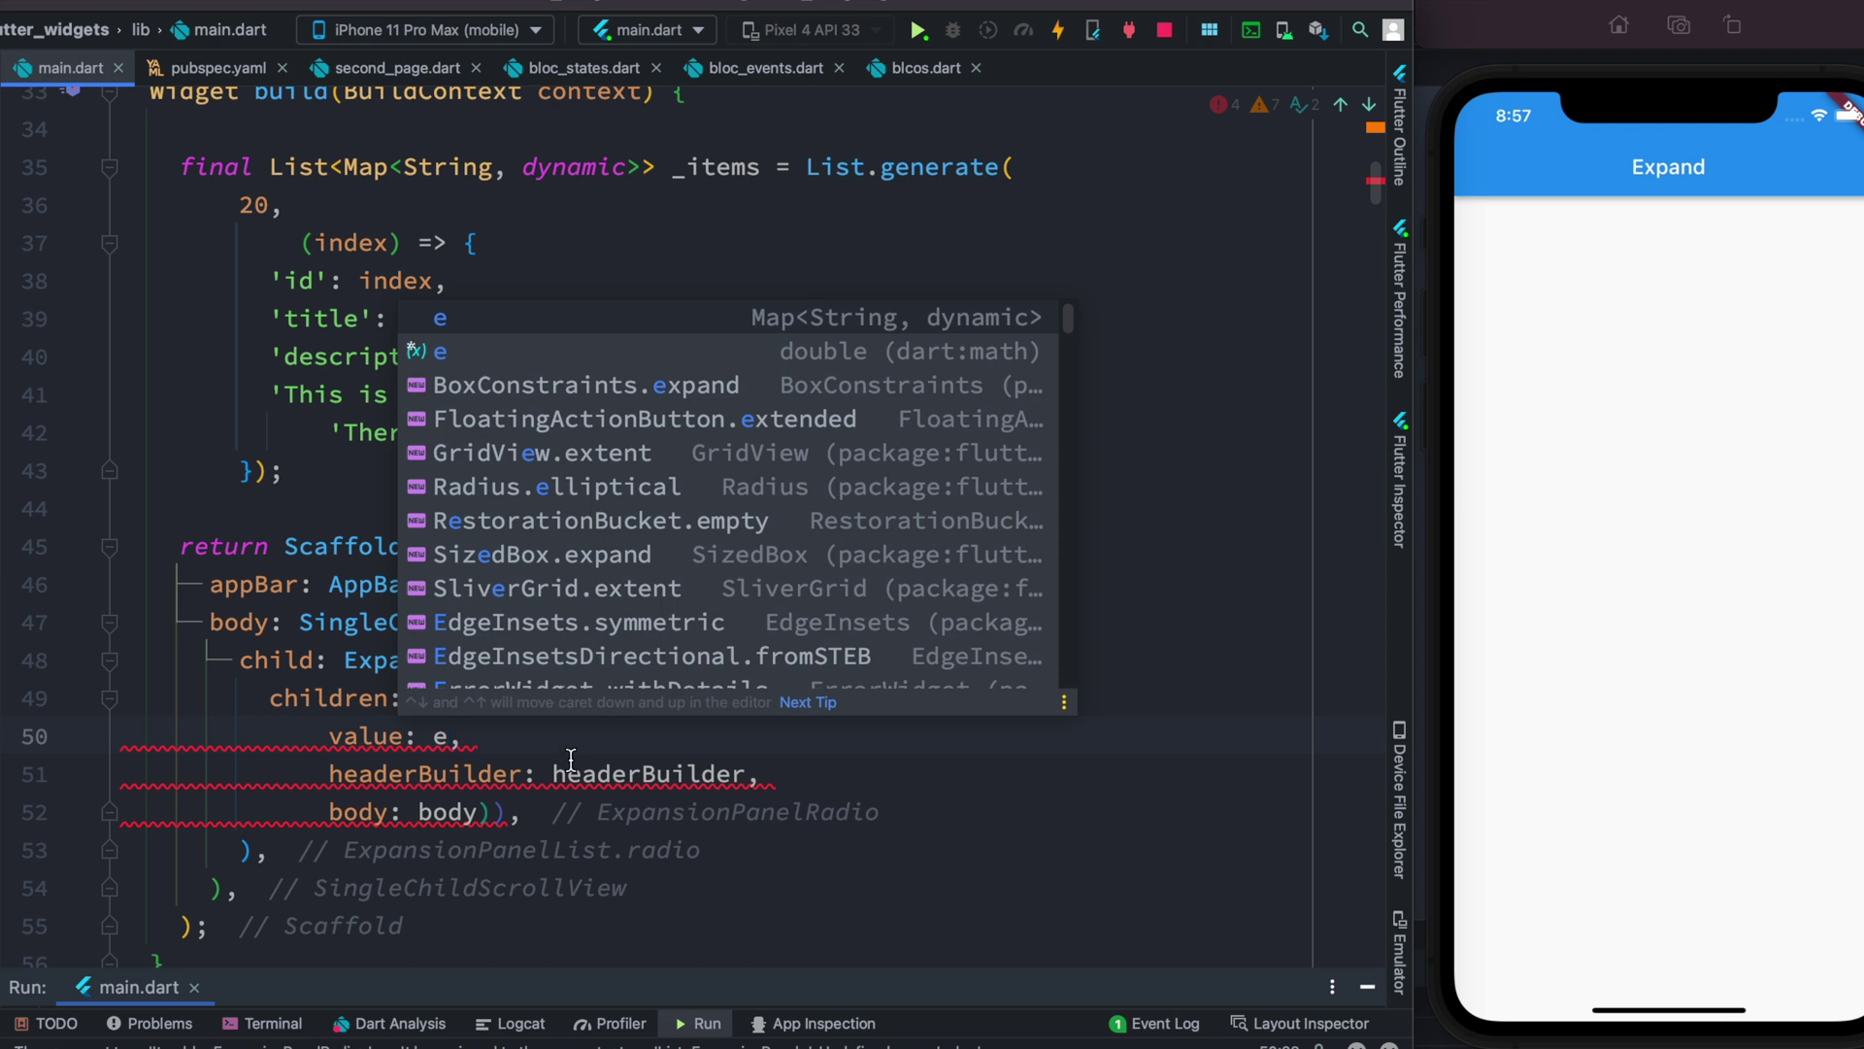
pyautogui.click(568, 769)
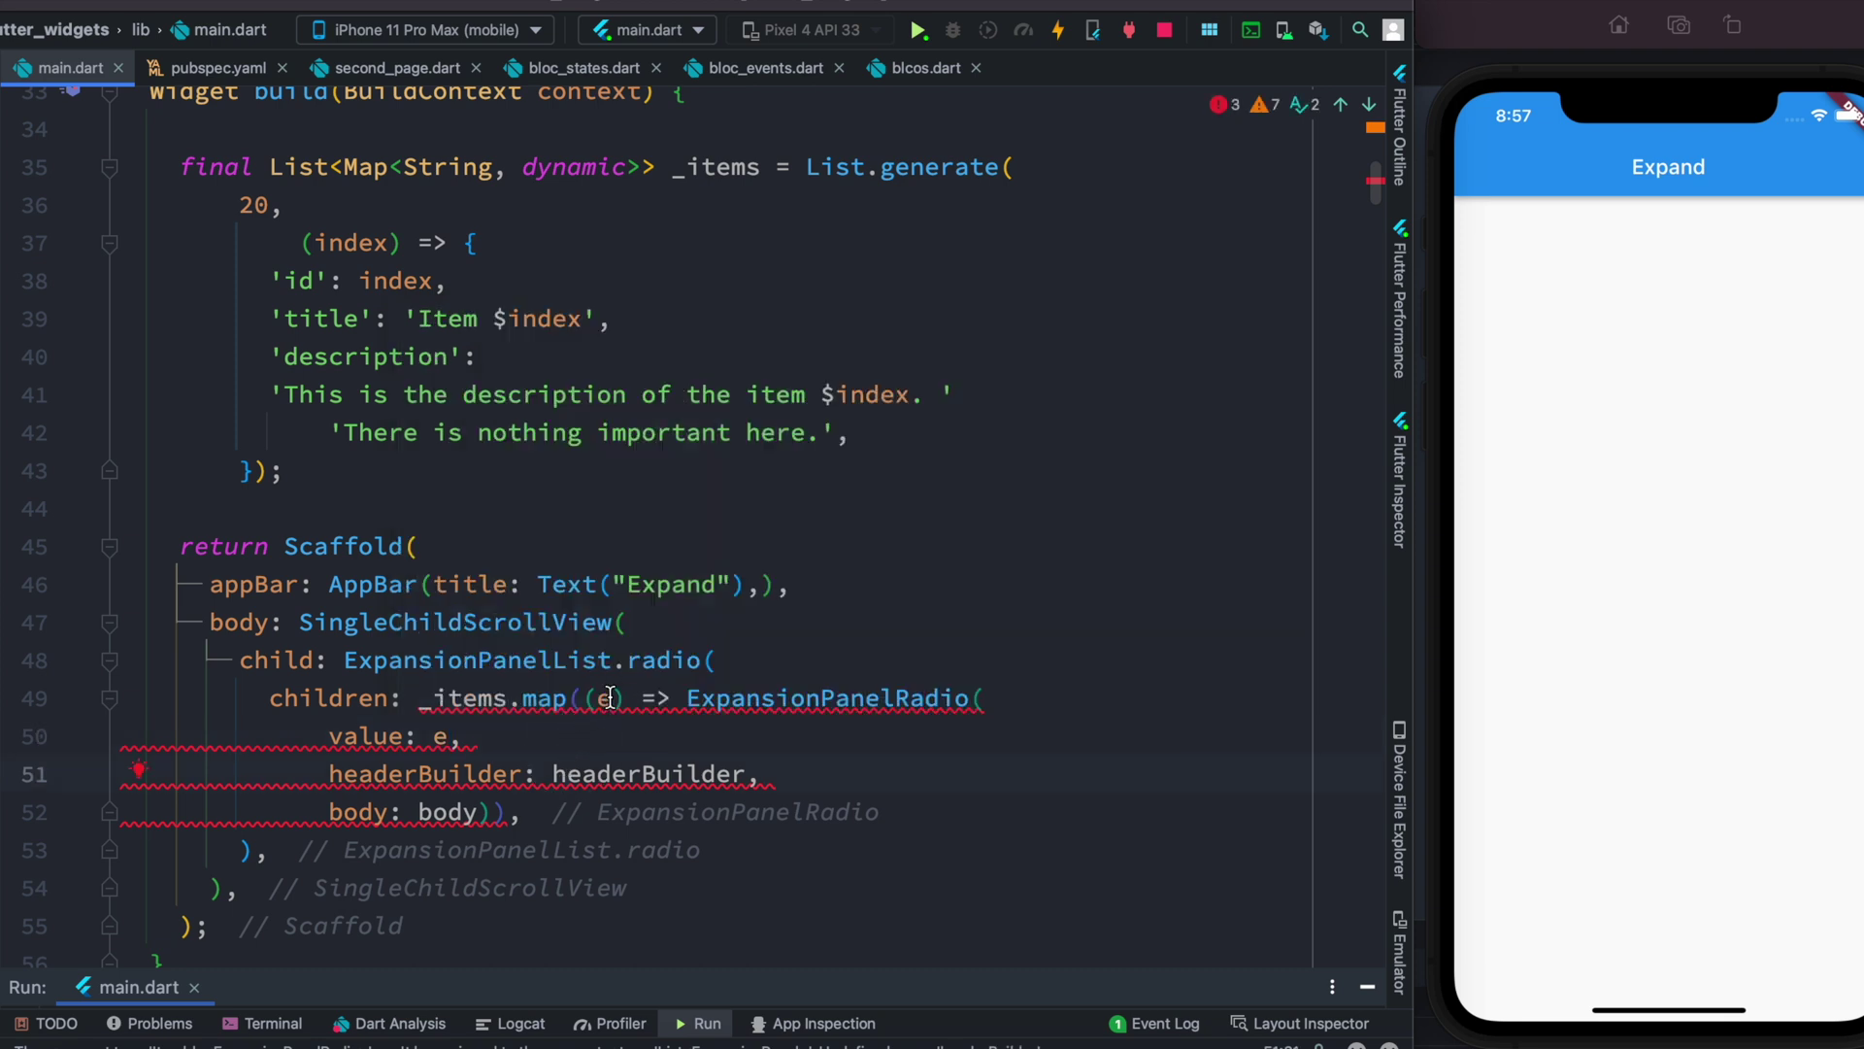
pyautogui.doubleClick(631, 773)
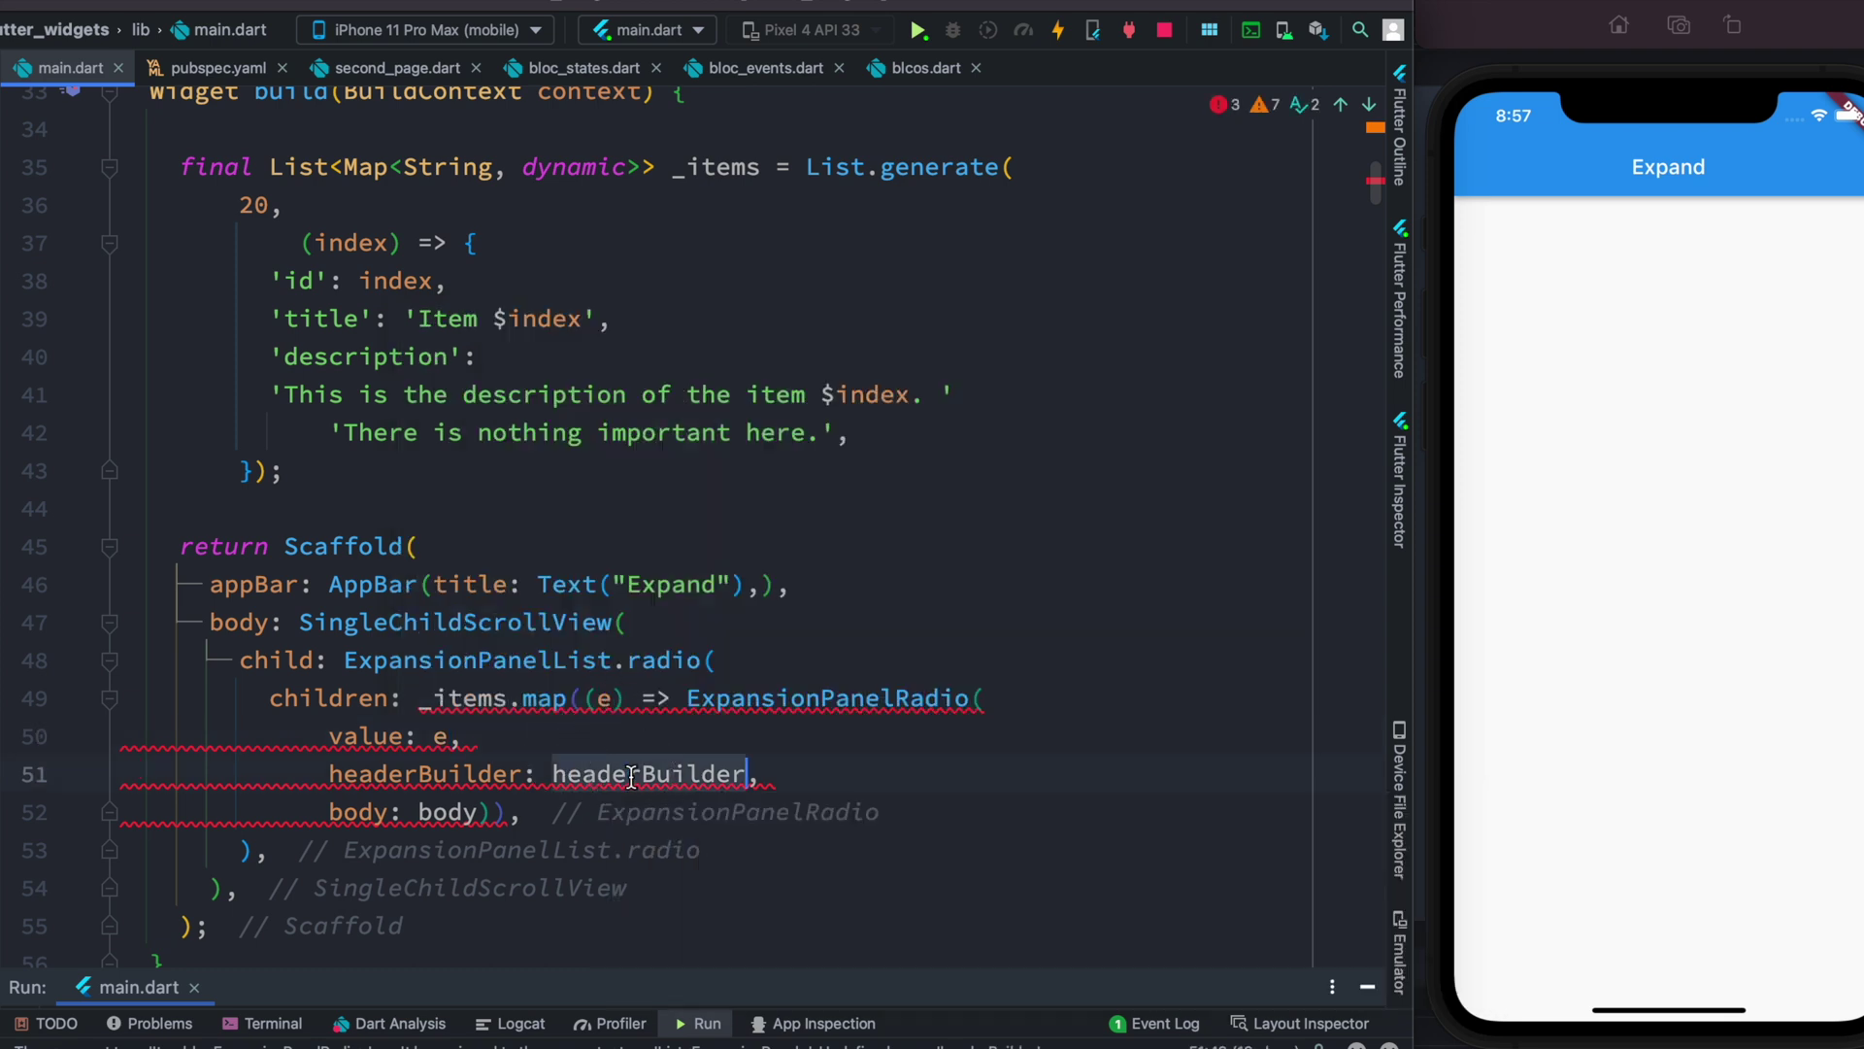
pyautogui.press('BackSpace')
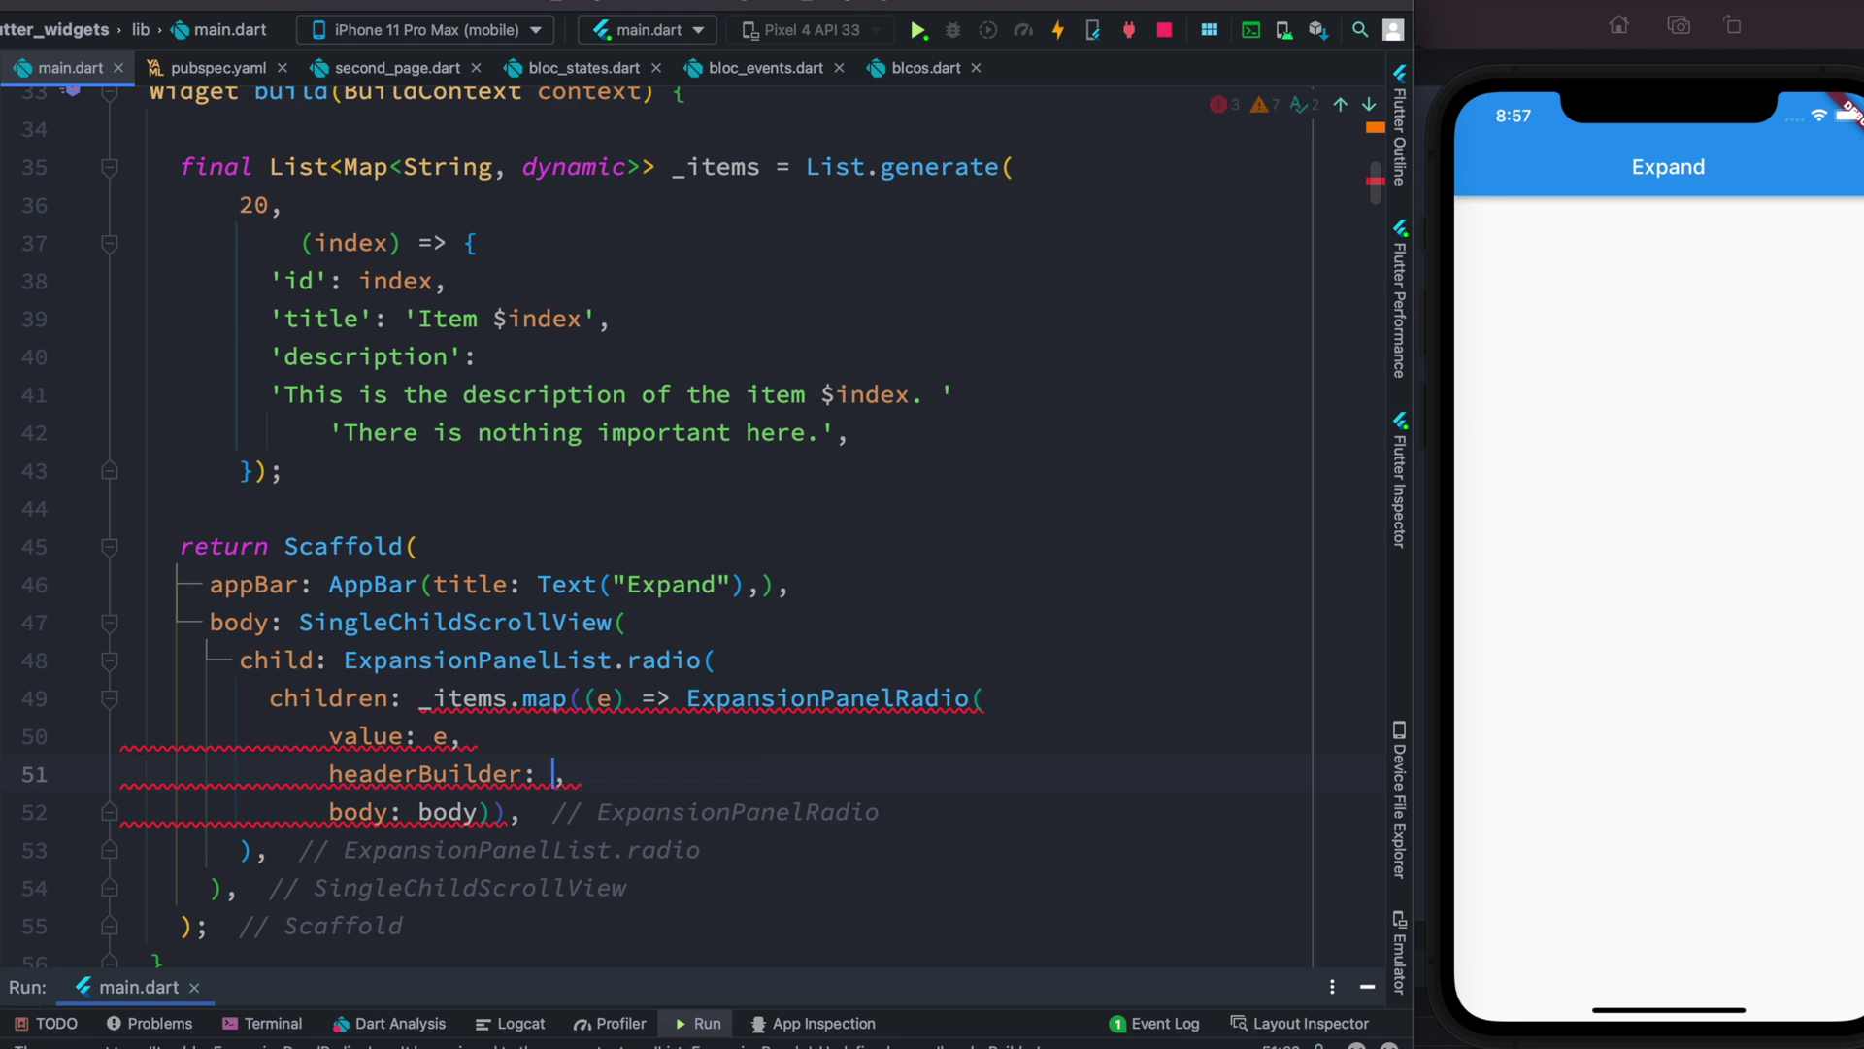
pyautogui.write('(Bul')
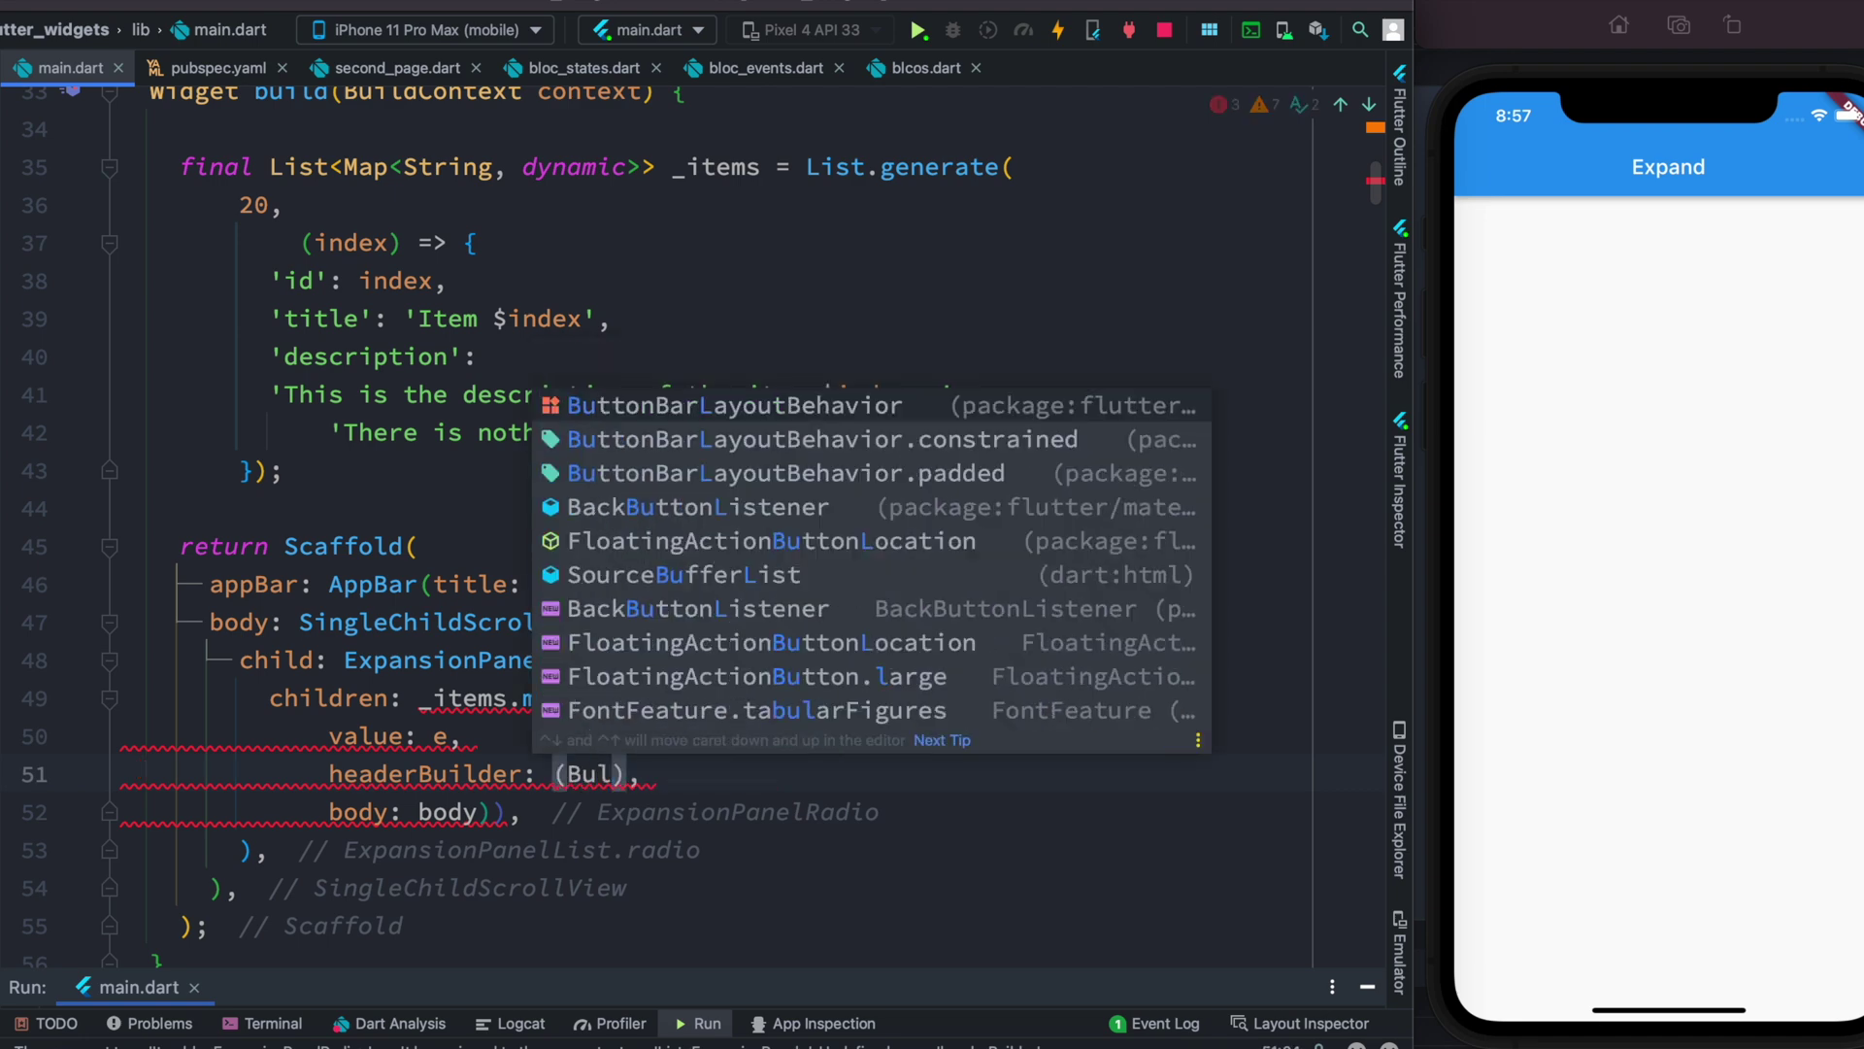
# Write the headerBuilder parameters as (BuildContext context, bool isExpanded) and begin its => body
pyautogui.press('BackSpace')
pyautogui.write('ilde')
pyautogui.press('BackSpace')
pyautogui.write('C')
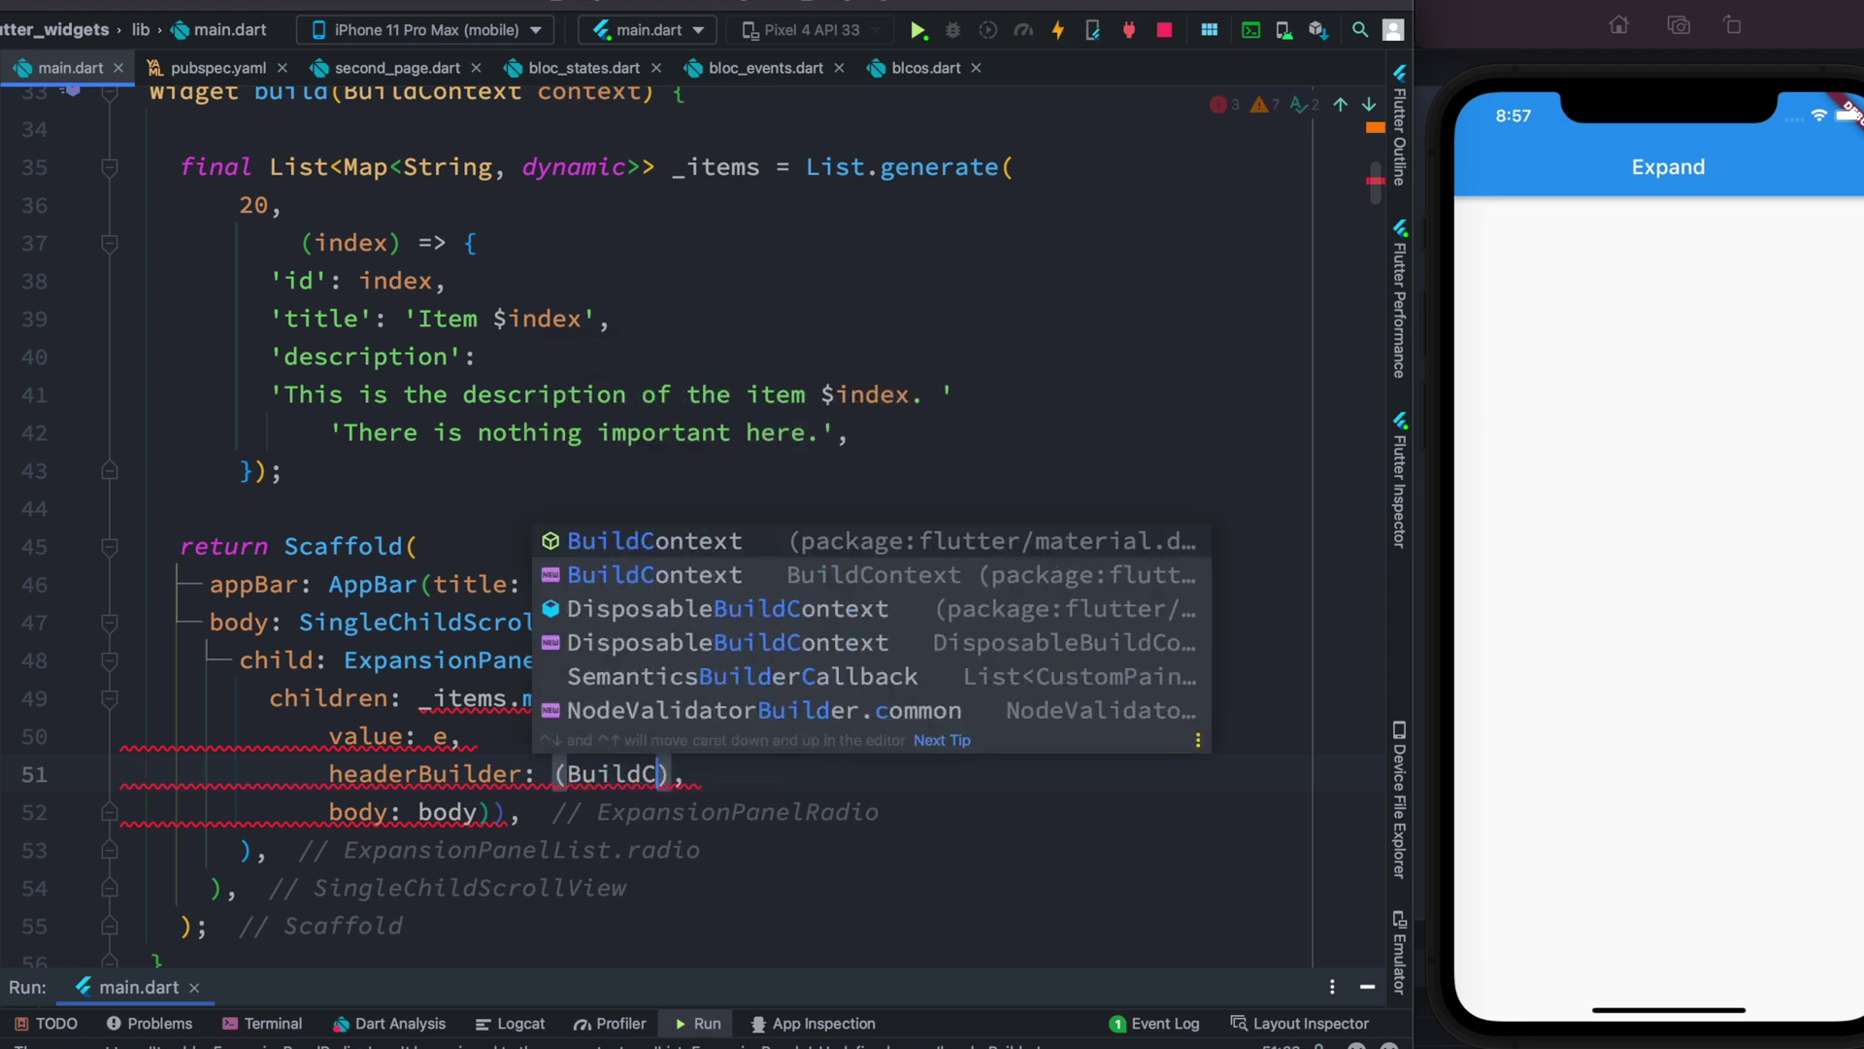
pyautogui.press('Return')
pyautogui.write('contex')
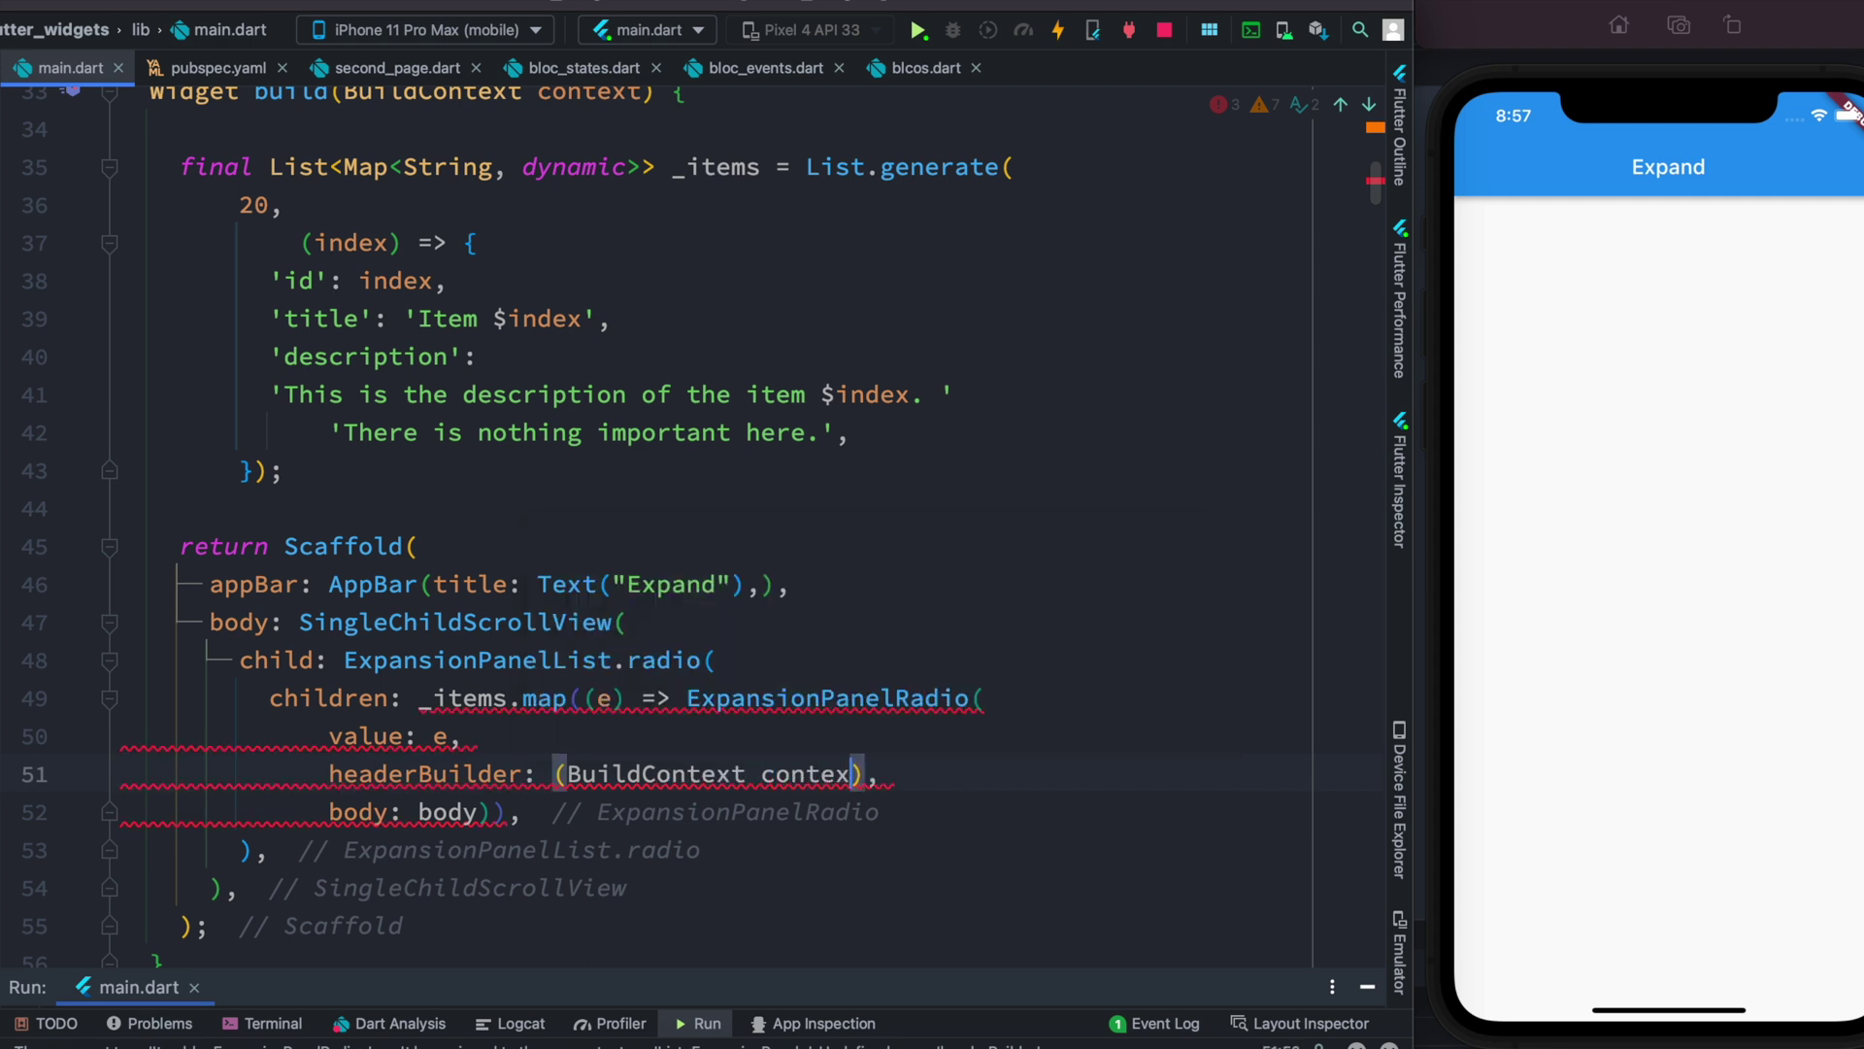
pyautogui.write('t, b')
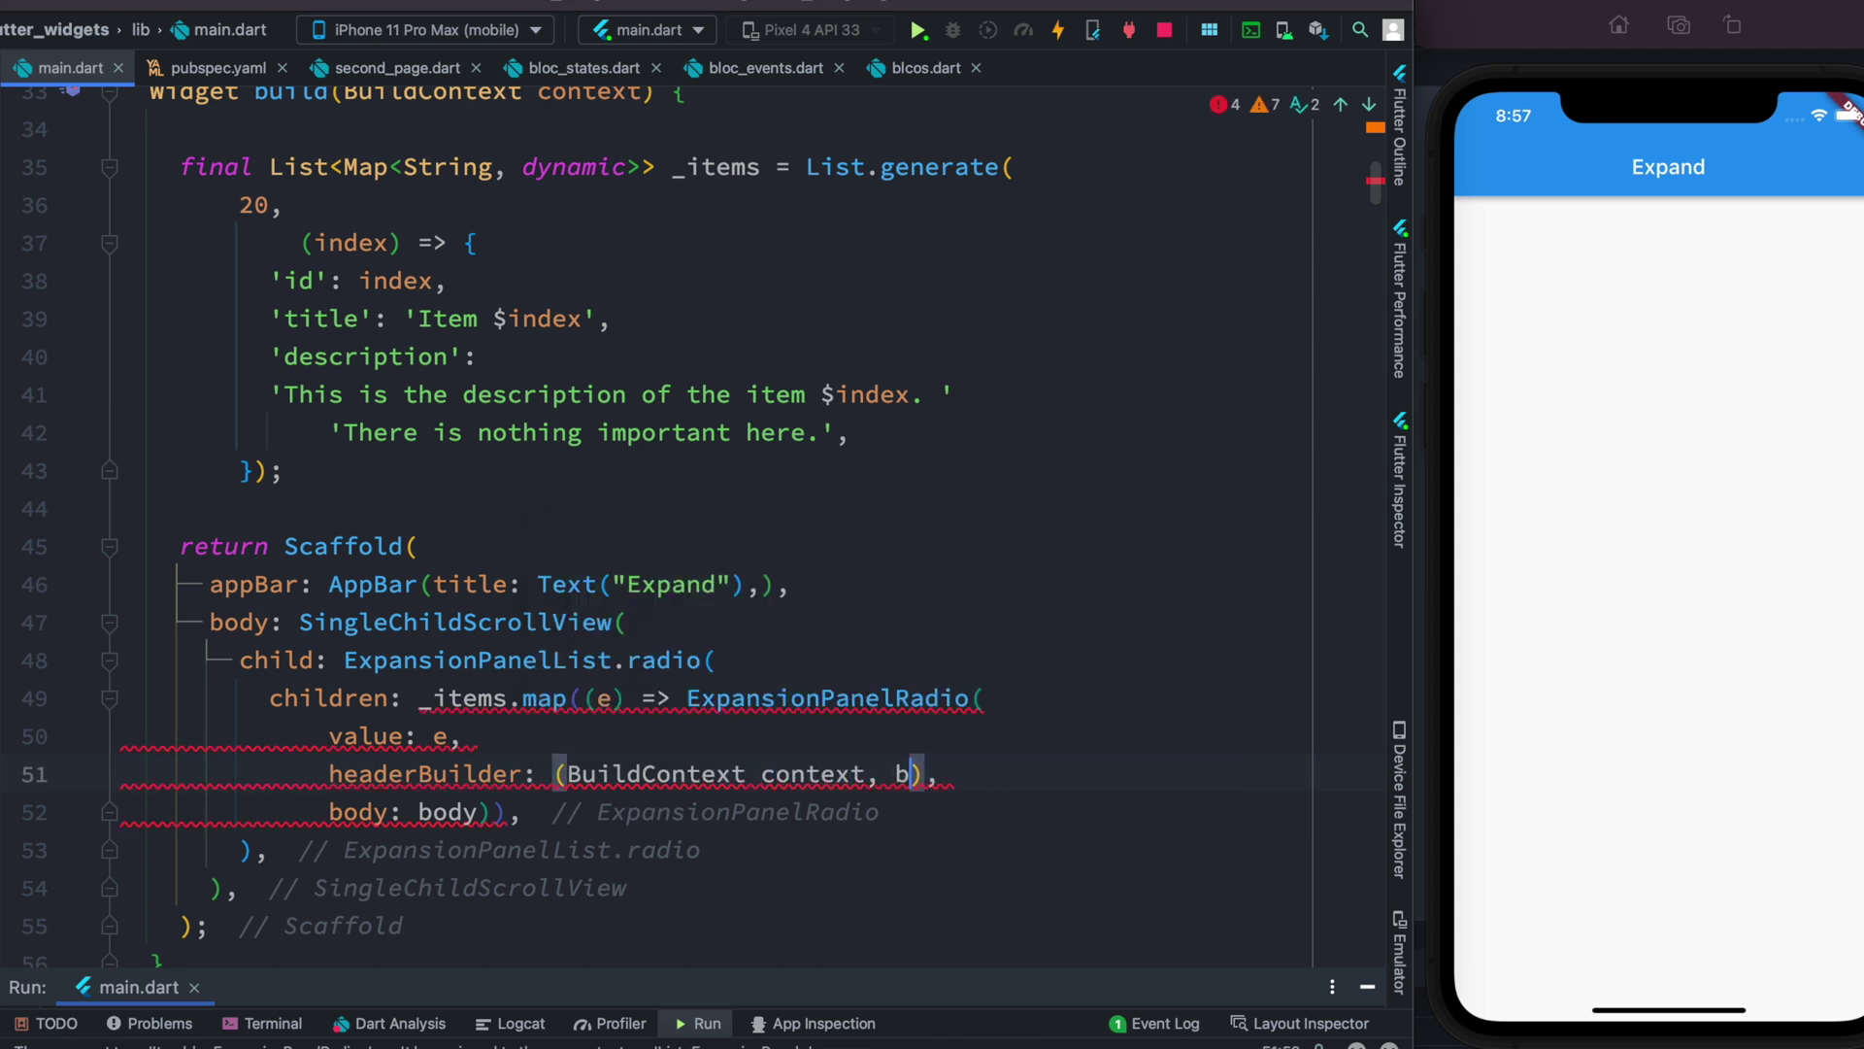
pyautogui.write('ool ')
pyautogui.write('isExpand')
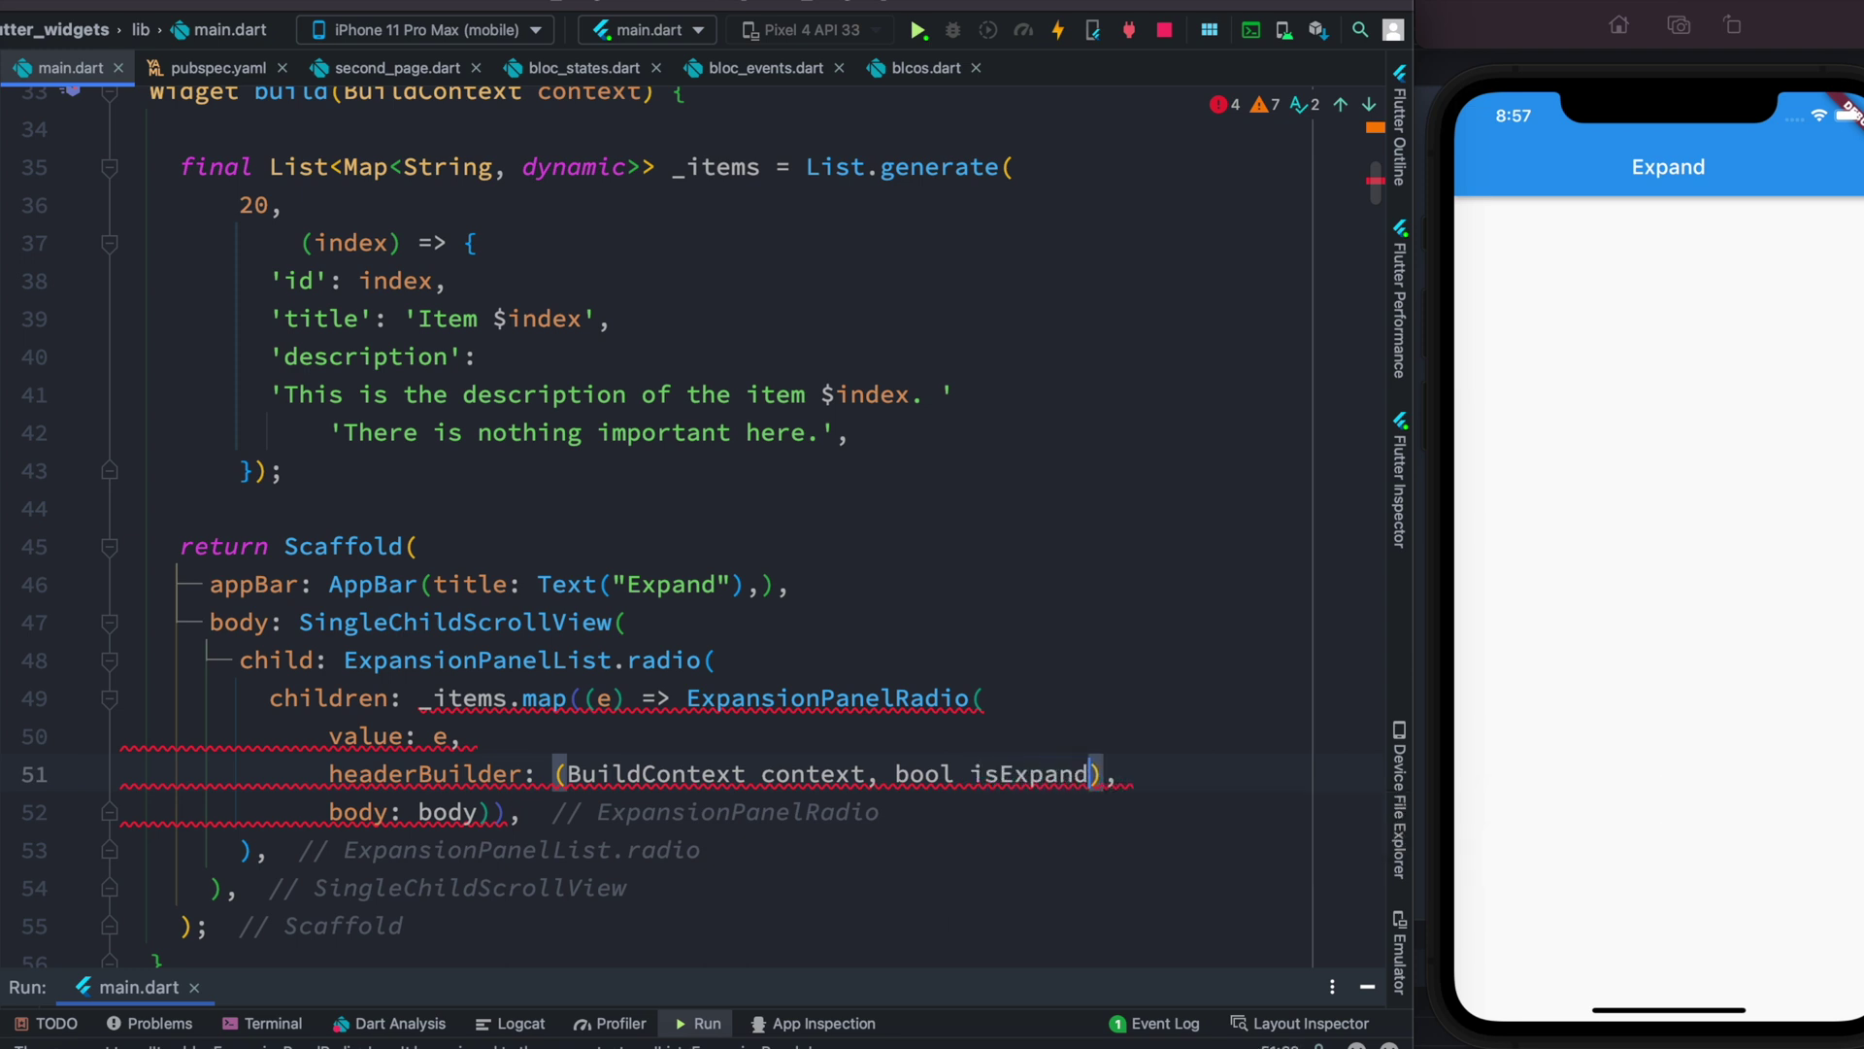
pyautogui.write('ed')
pyautogui.press('Right')
pyautogui.write('=')
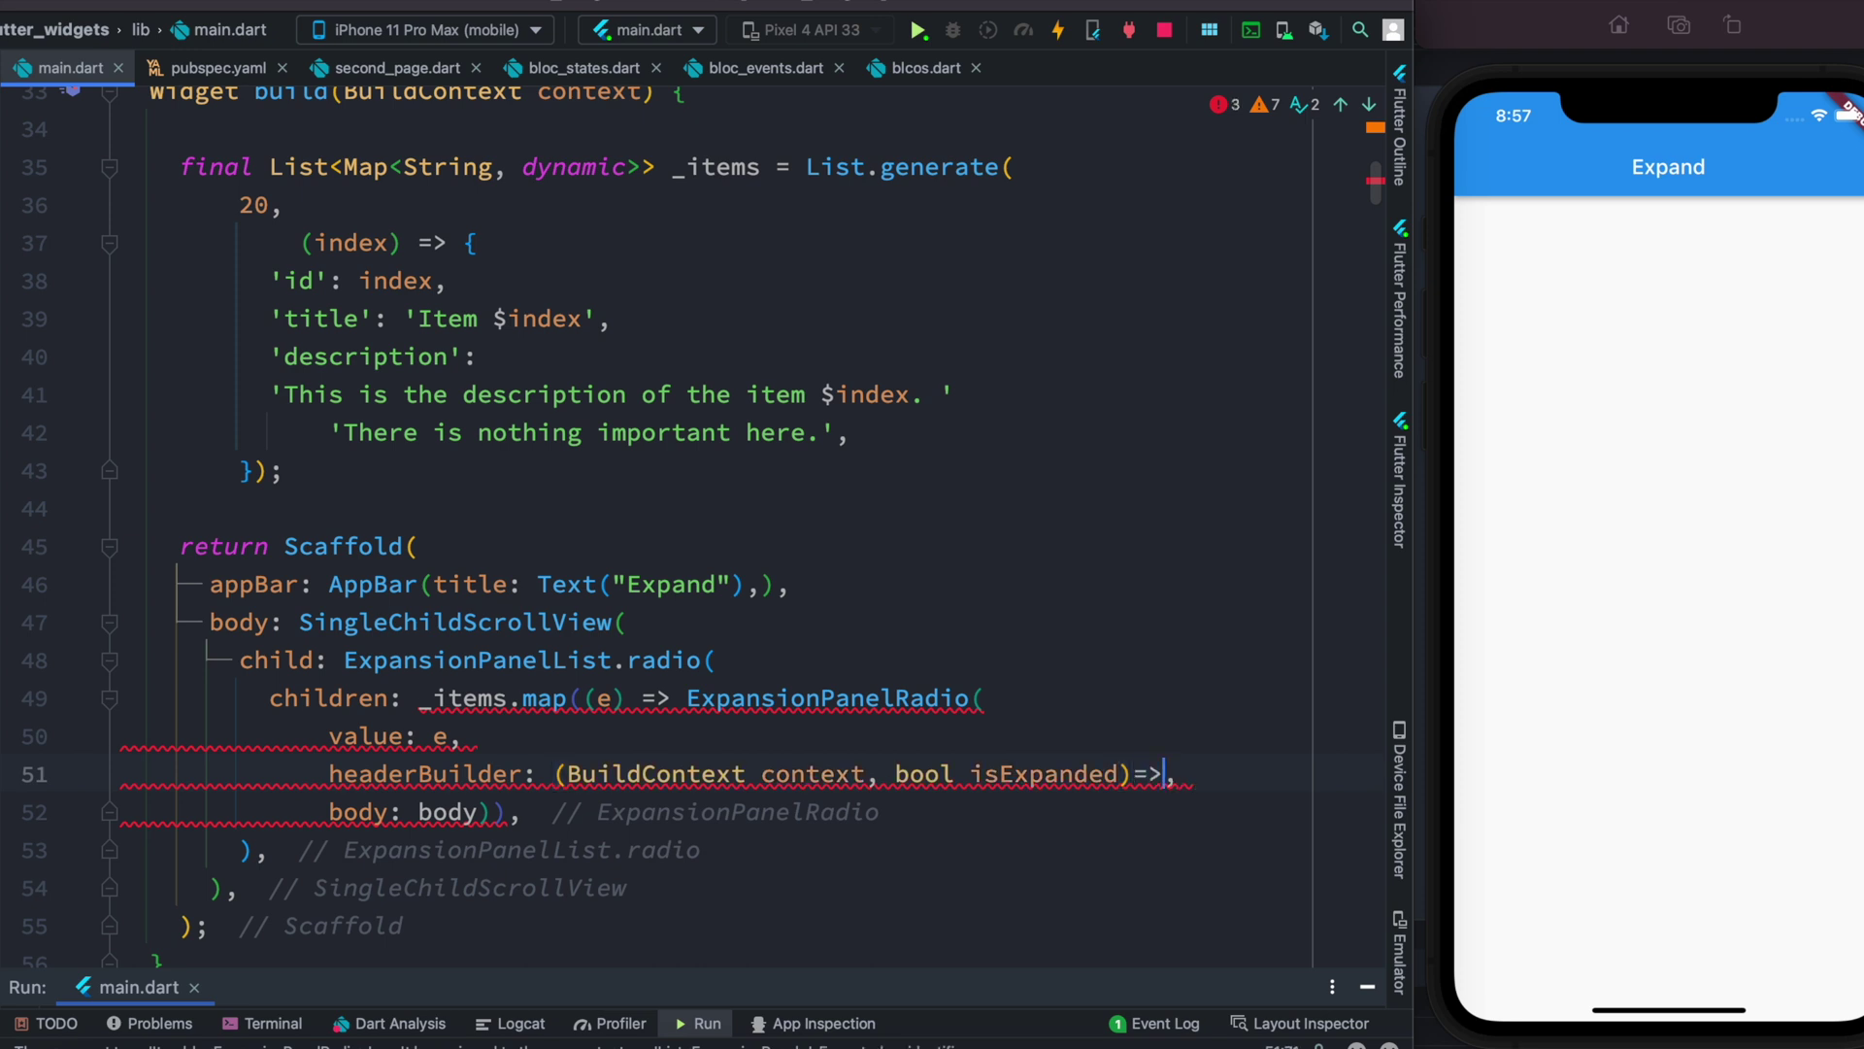
pyautogui.write('Lis')
pyautogui.write('tT')
# Return a ListTile whose title is Text(e['id']) from the headerBuilder
pyautogui.press('Return')
pyautogui.press('Return')
pyautogui.write('ti')
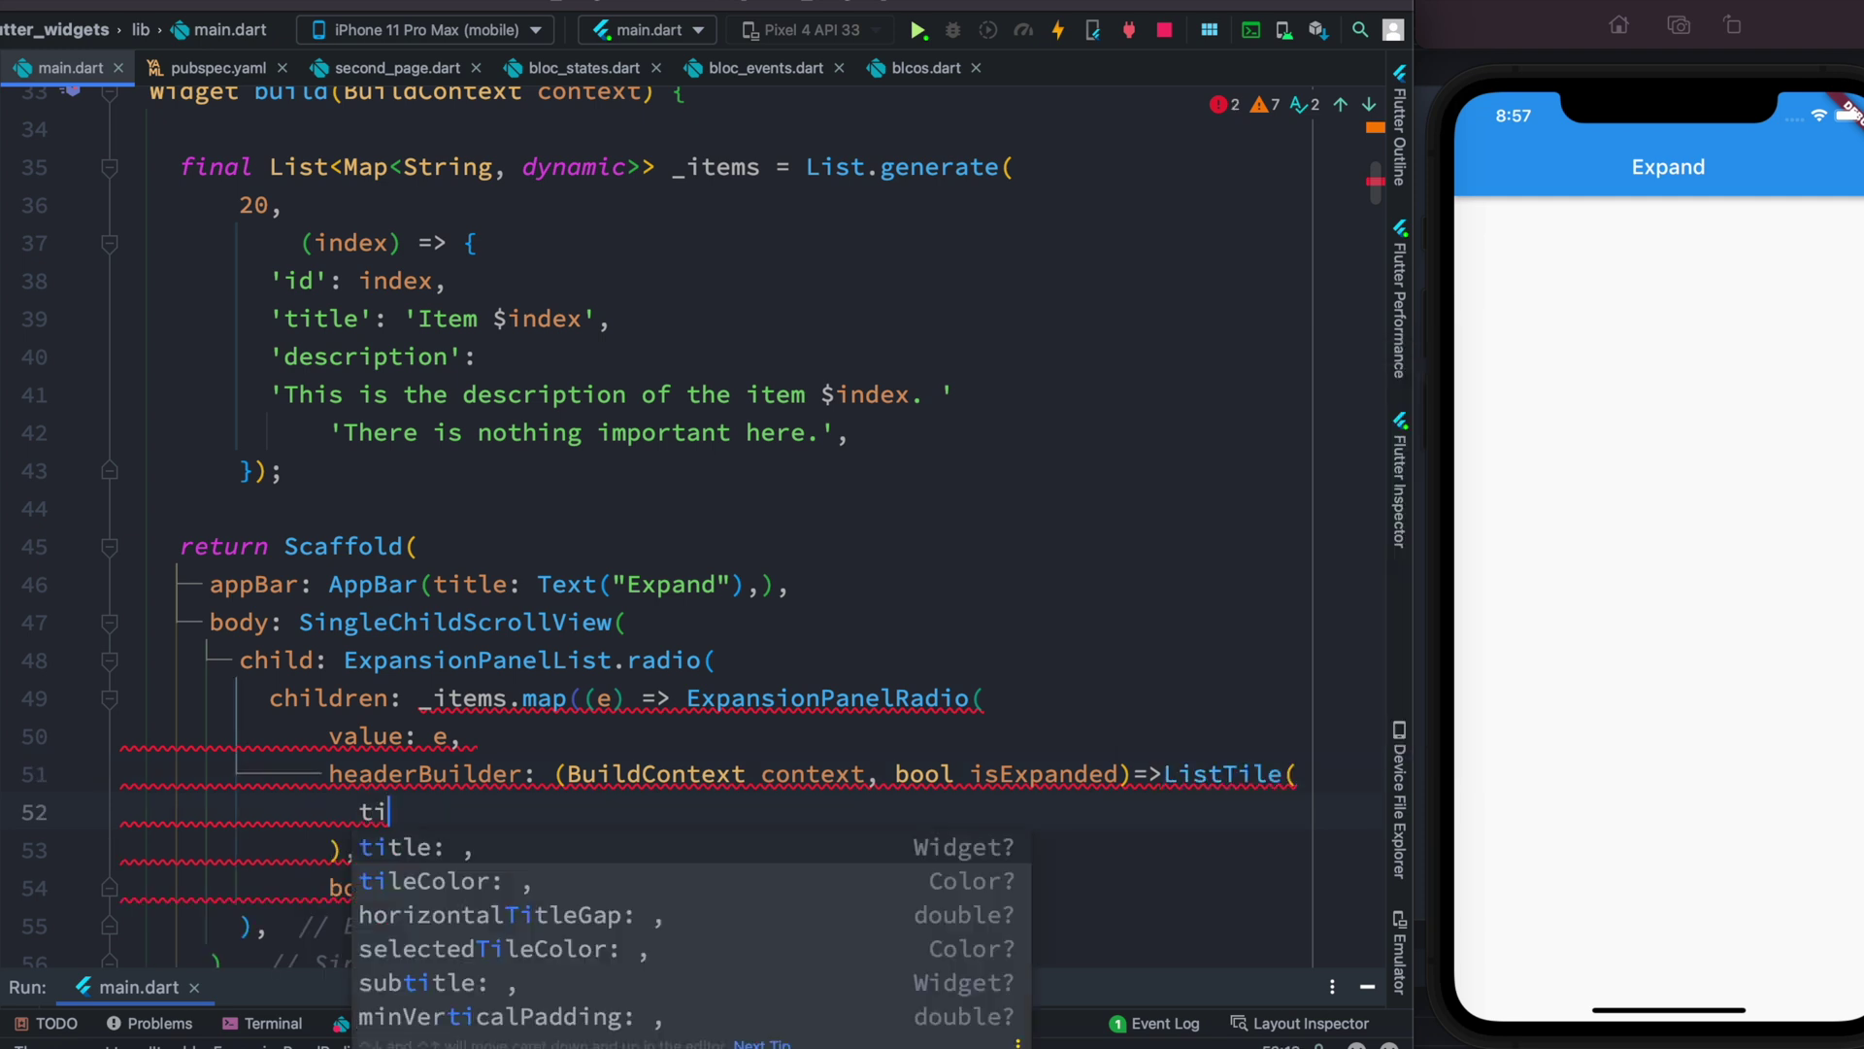
pyautogui.press('Return')
pyautogui.write('Text,')
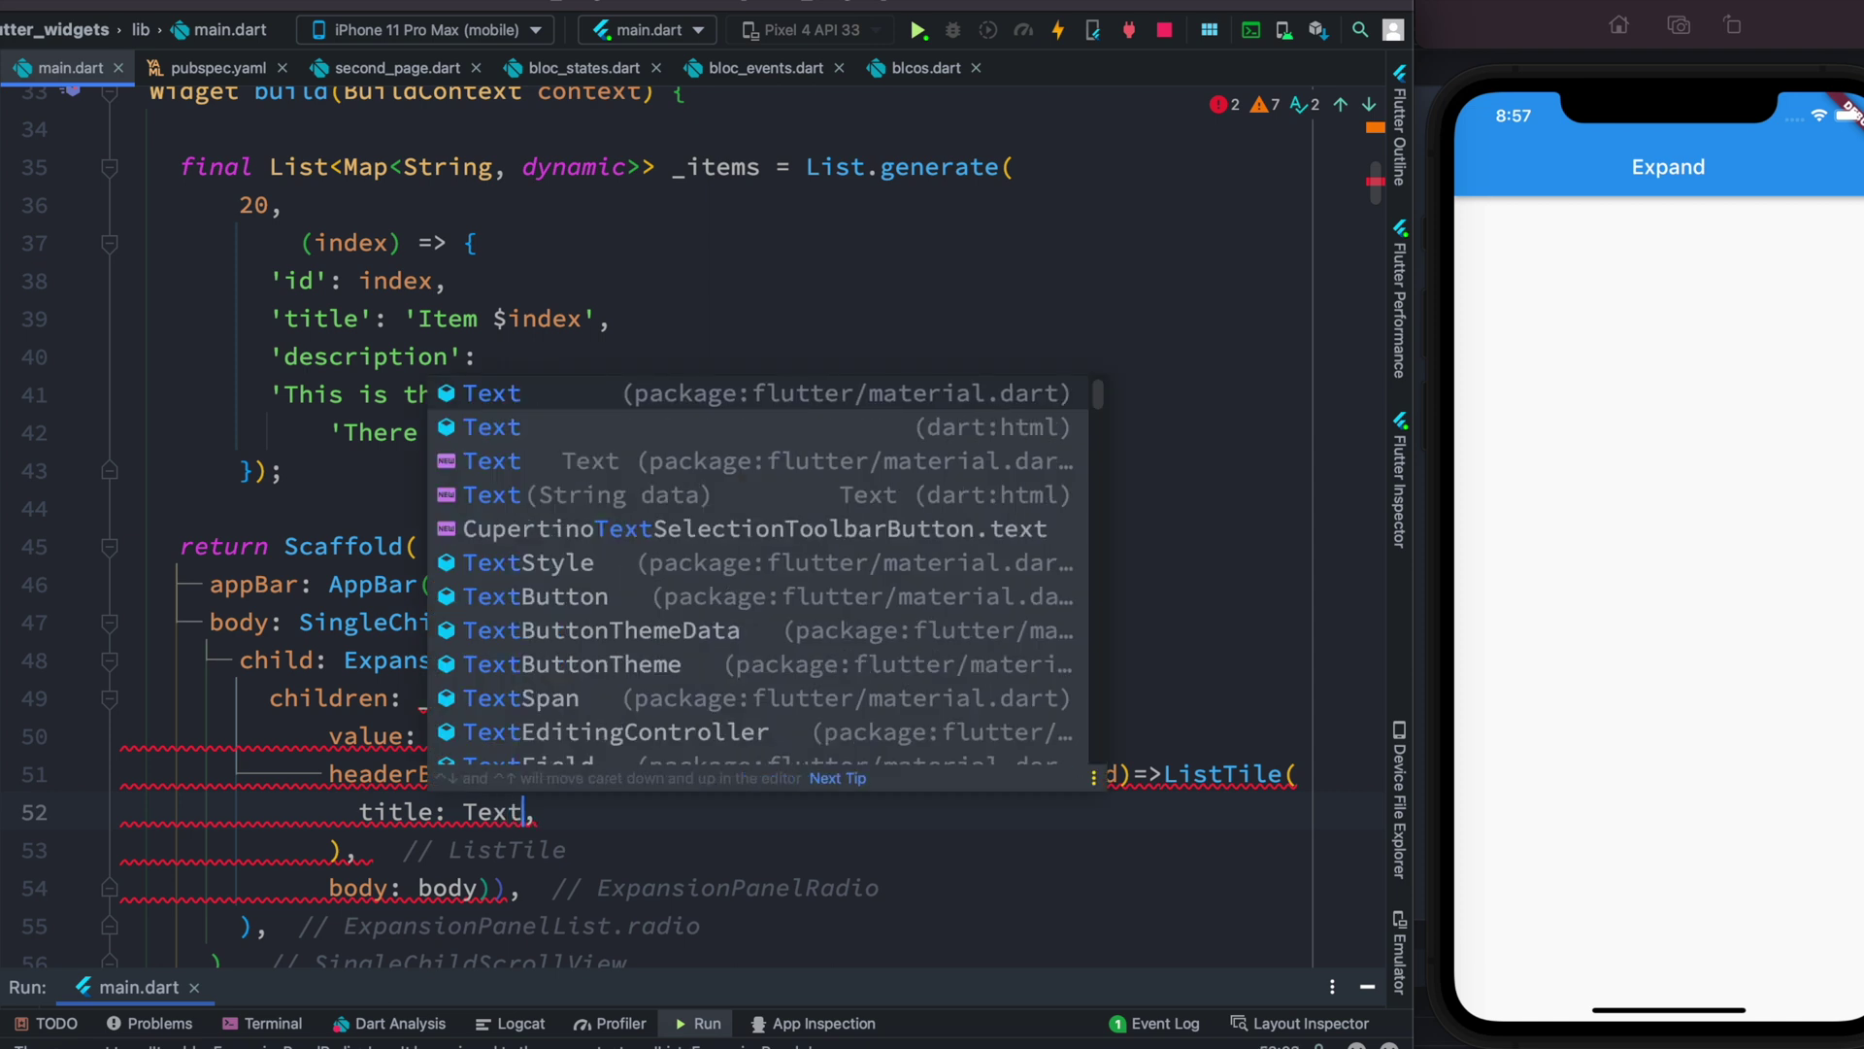
pyautogui.press('Return')
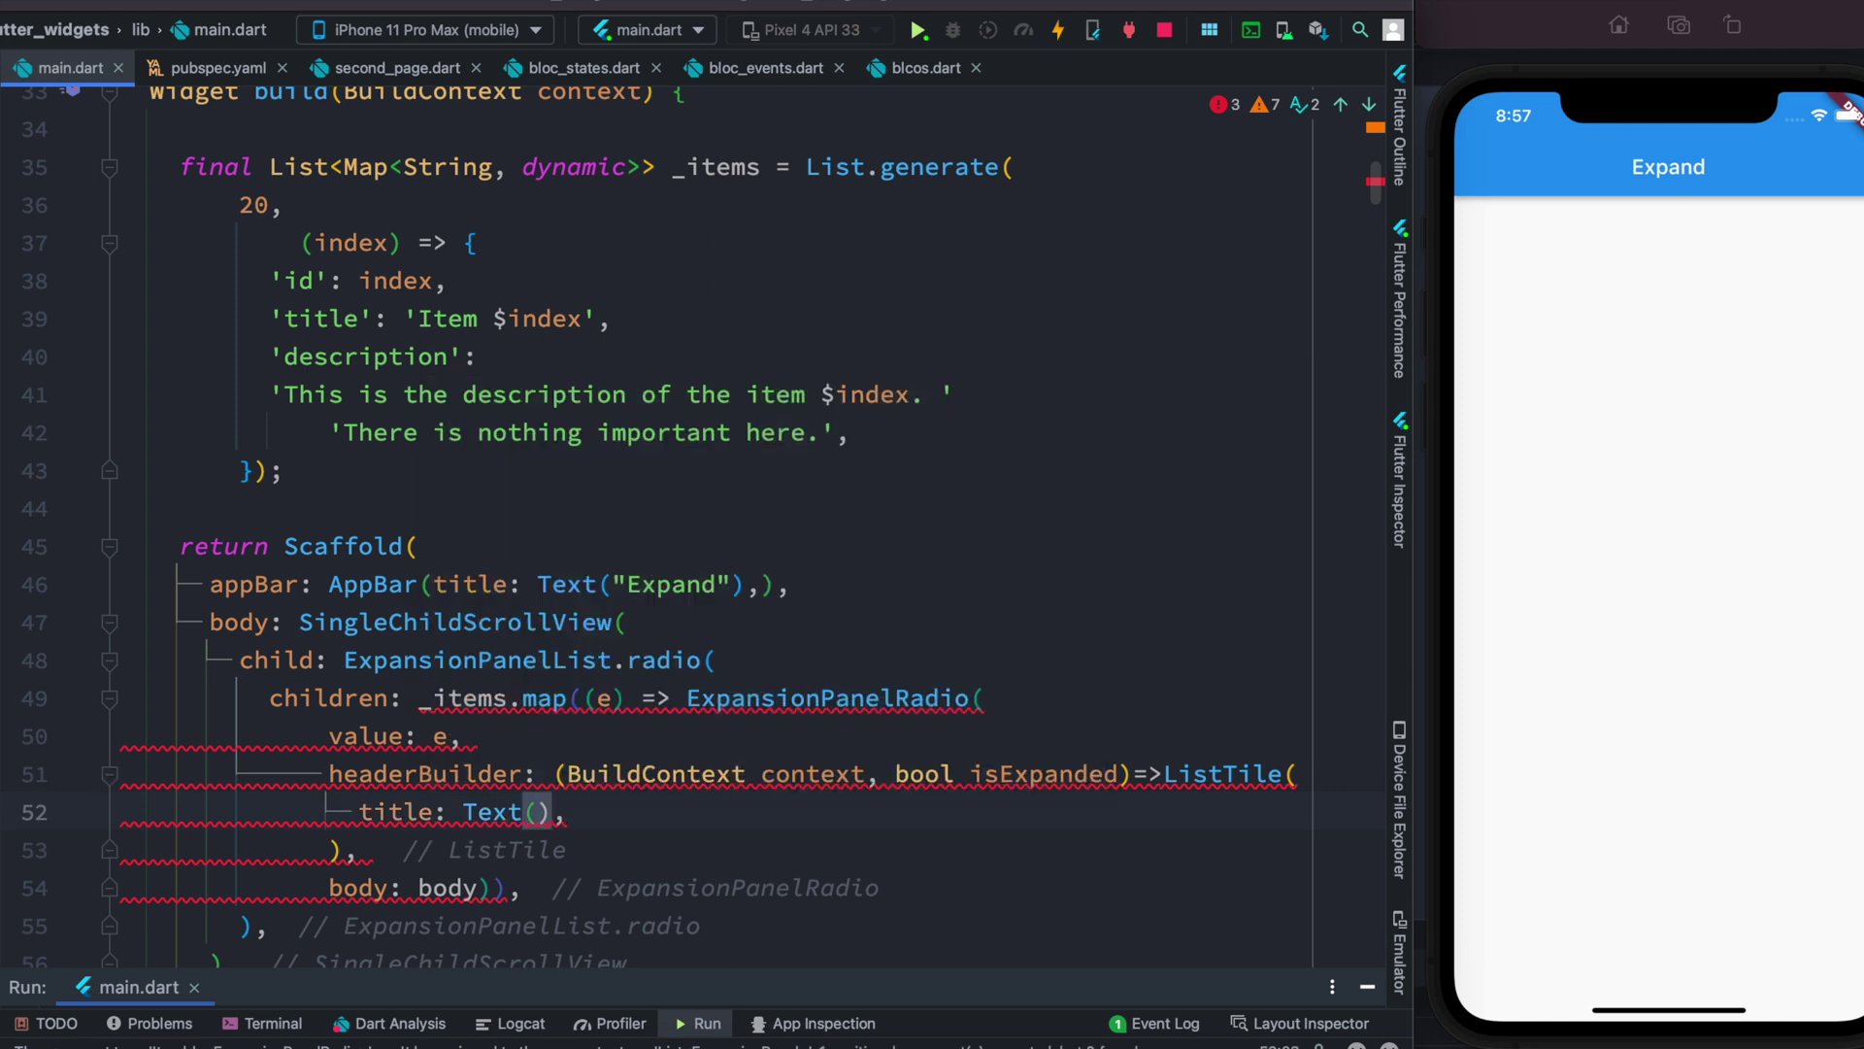
pyautogui.click(708, 180)
pyautogui.click(536, 813)
pyautogui.write("e['")
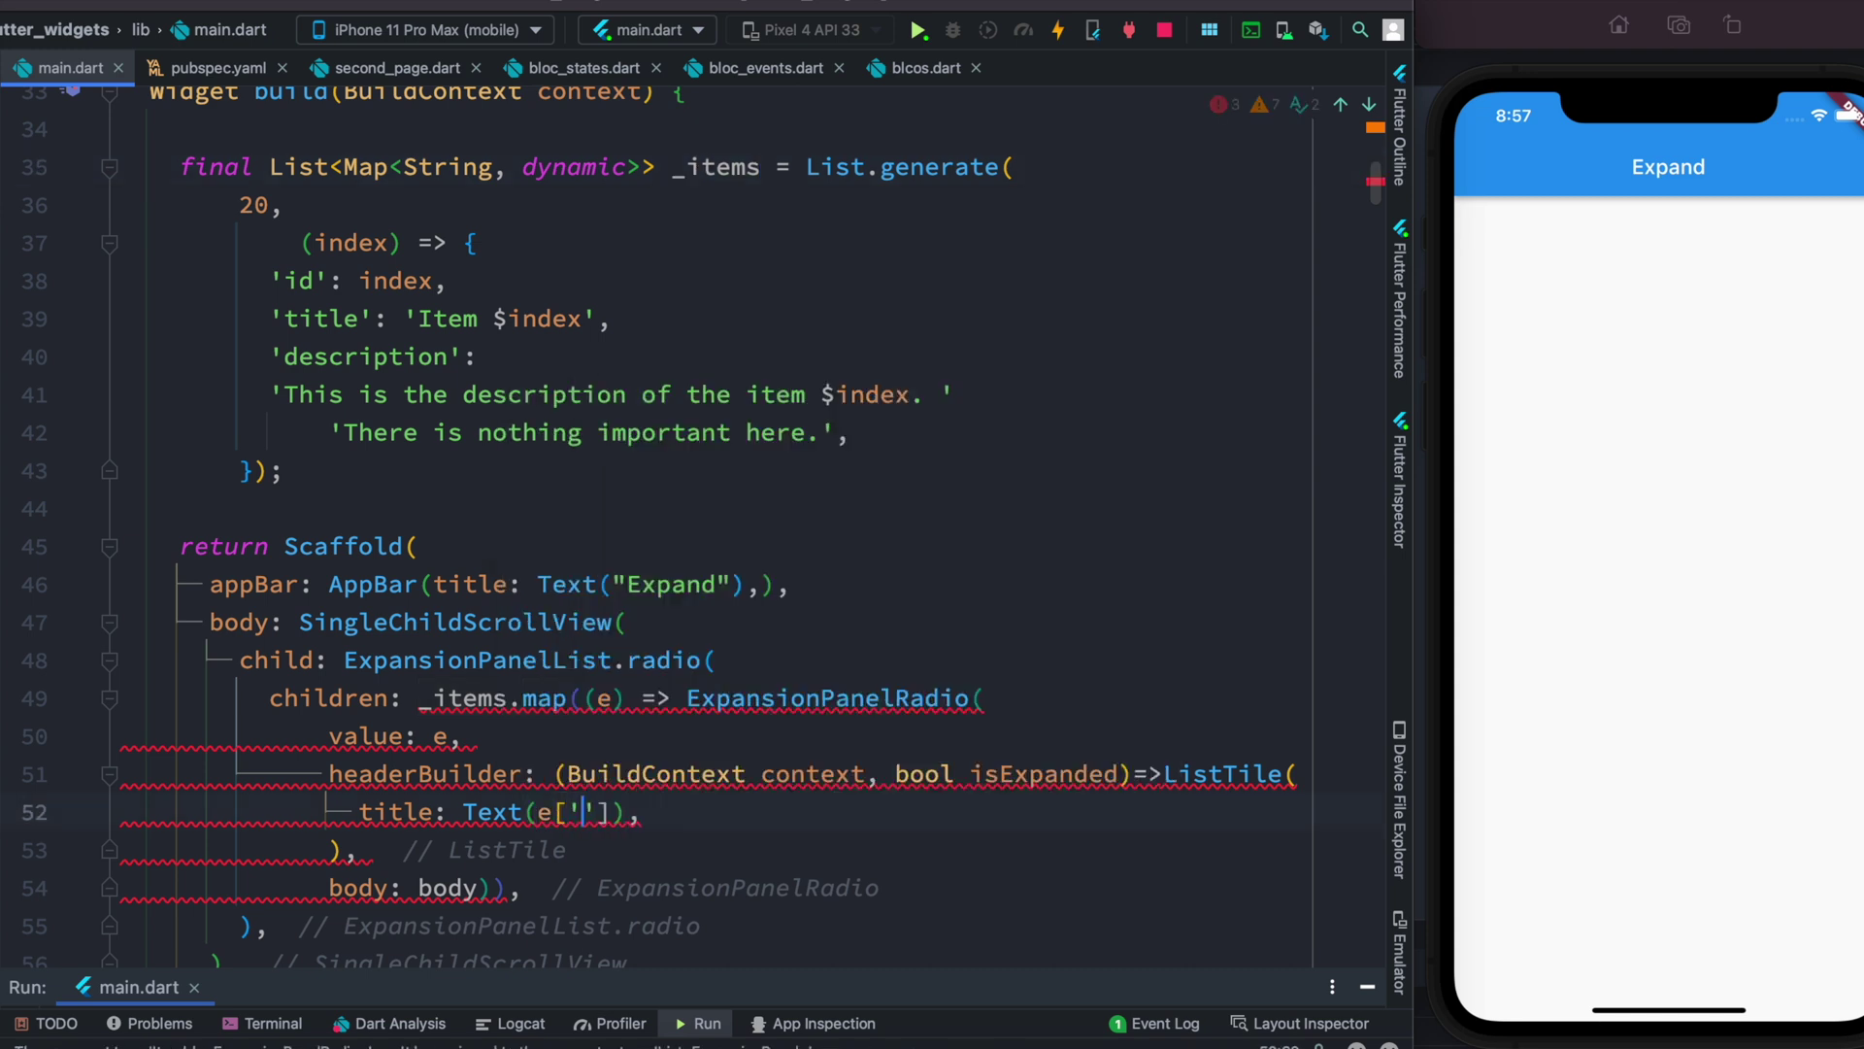
pyautogui.write('id')
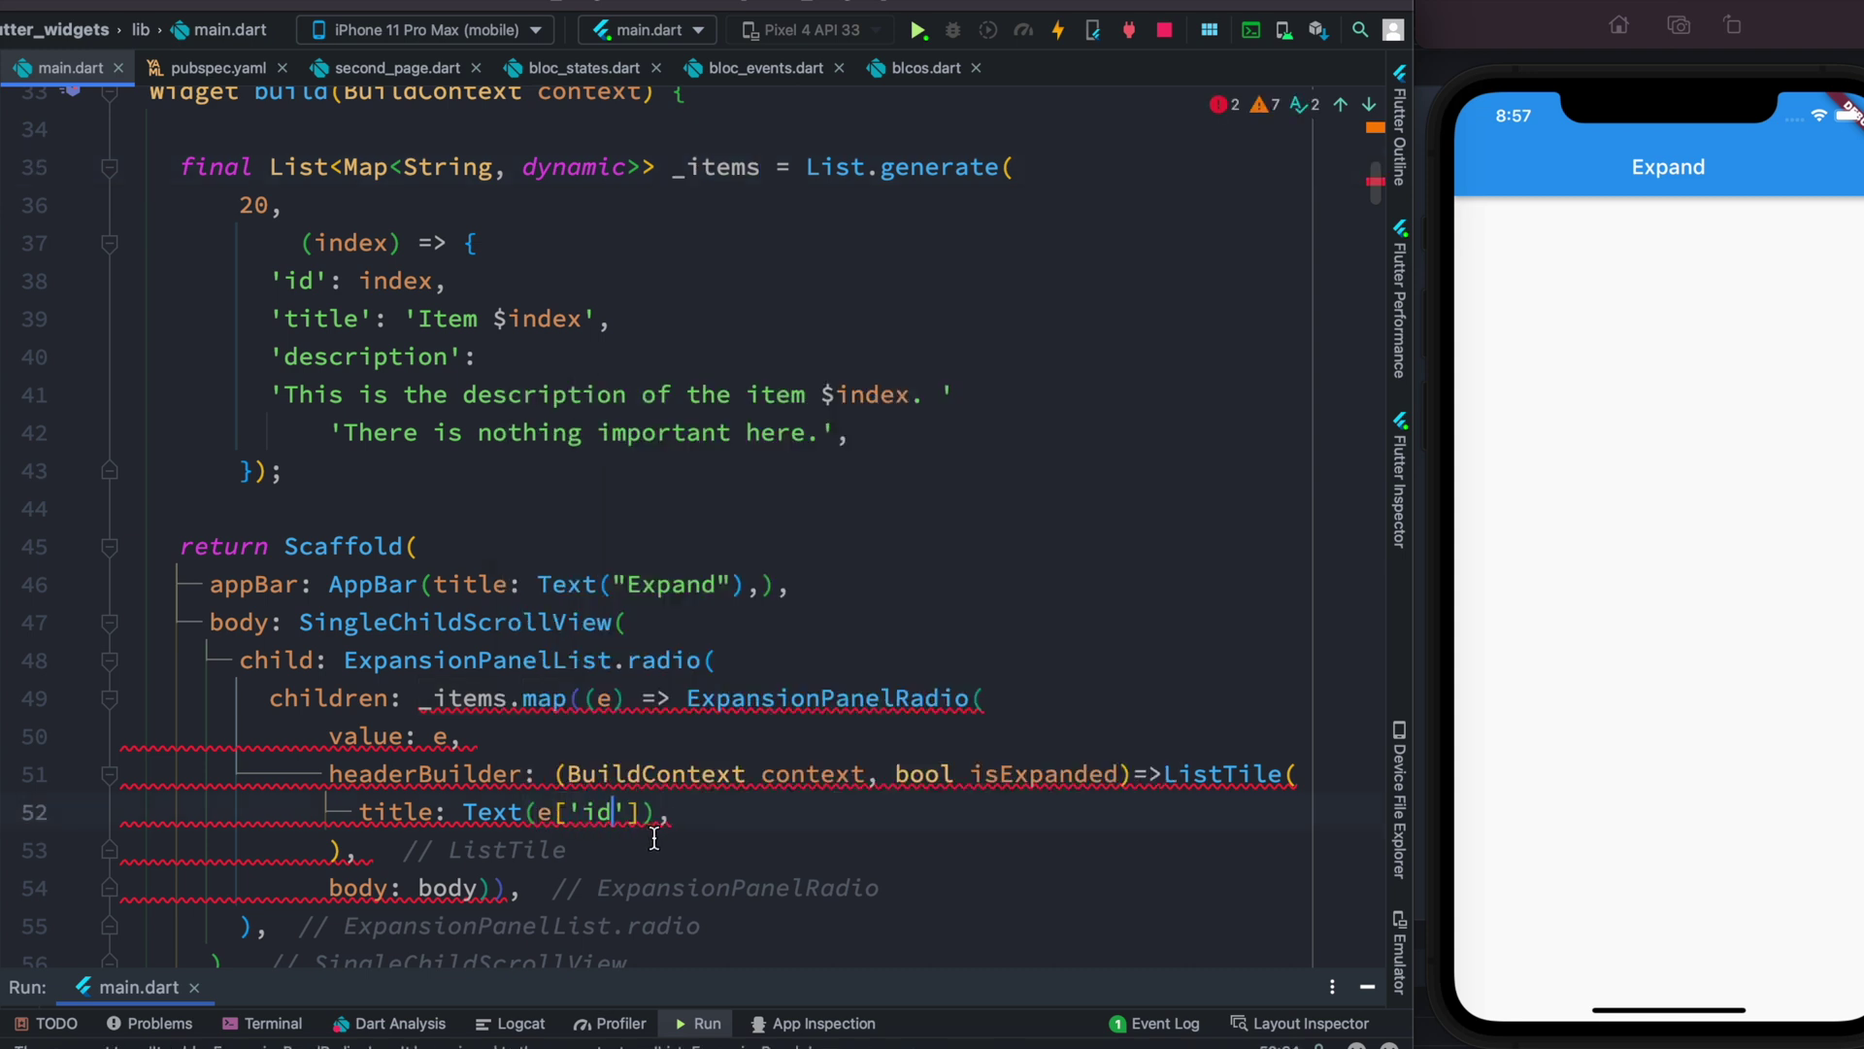
pyautogui.scroll(-1, 653, 837)
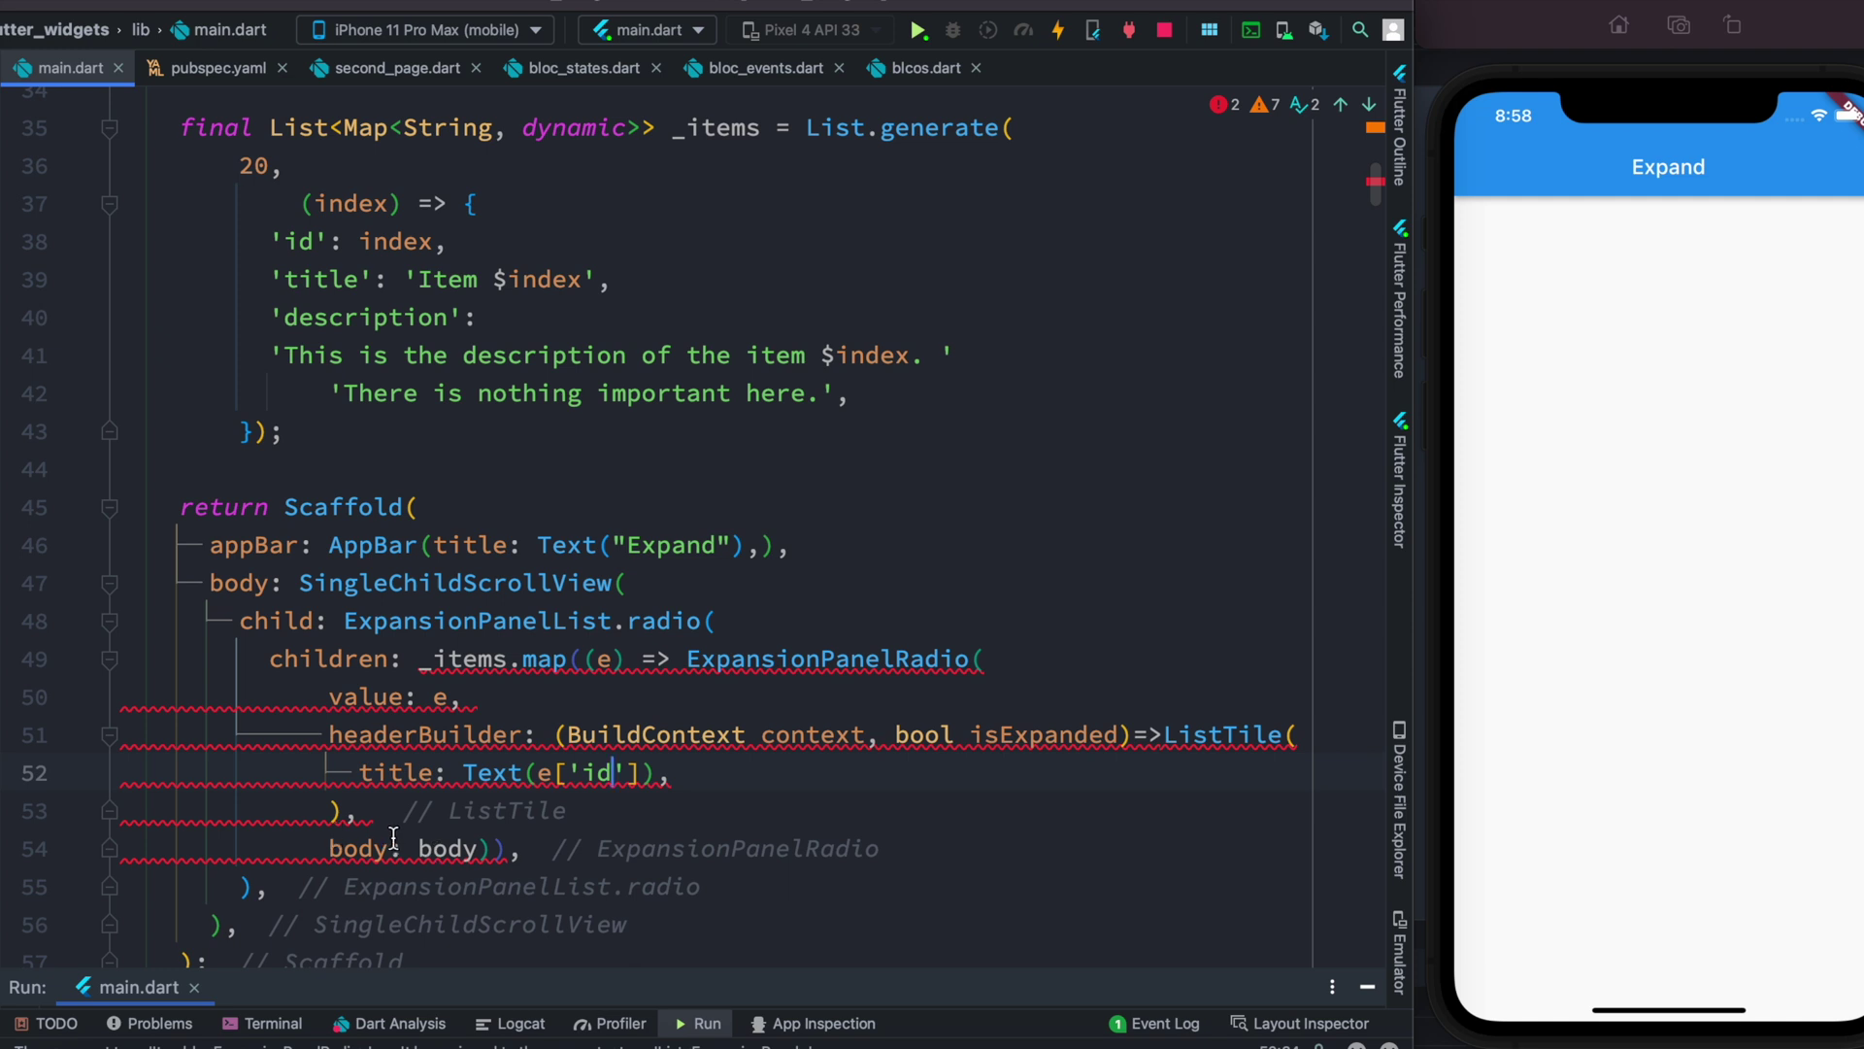
# Verify the ExpansionPanelRadio, ExpansionPanelList.radio and body bracket nesting, and check _items
pyautogui.click(1029, 660)
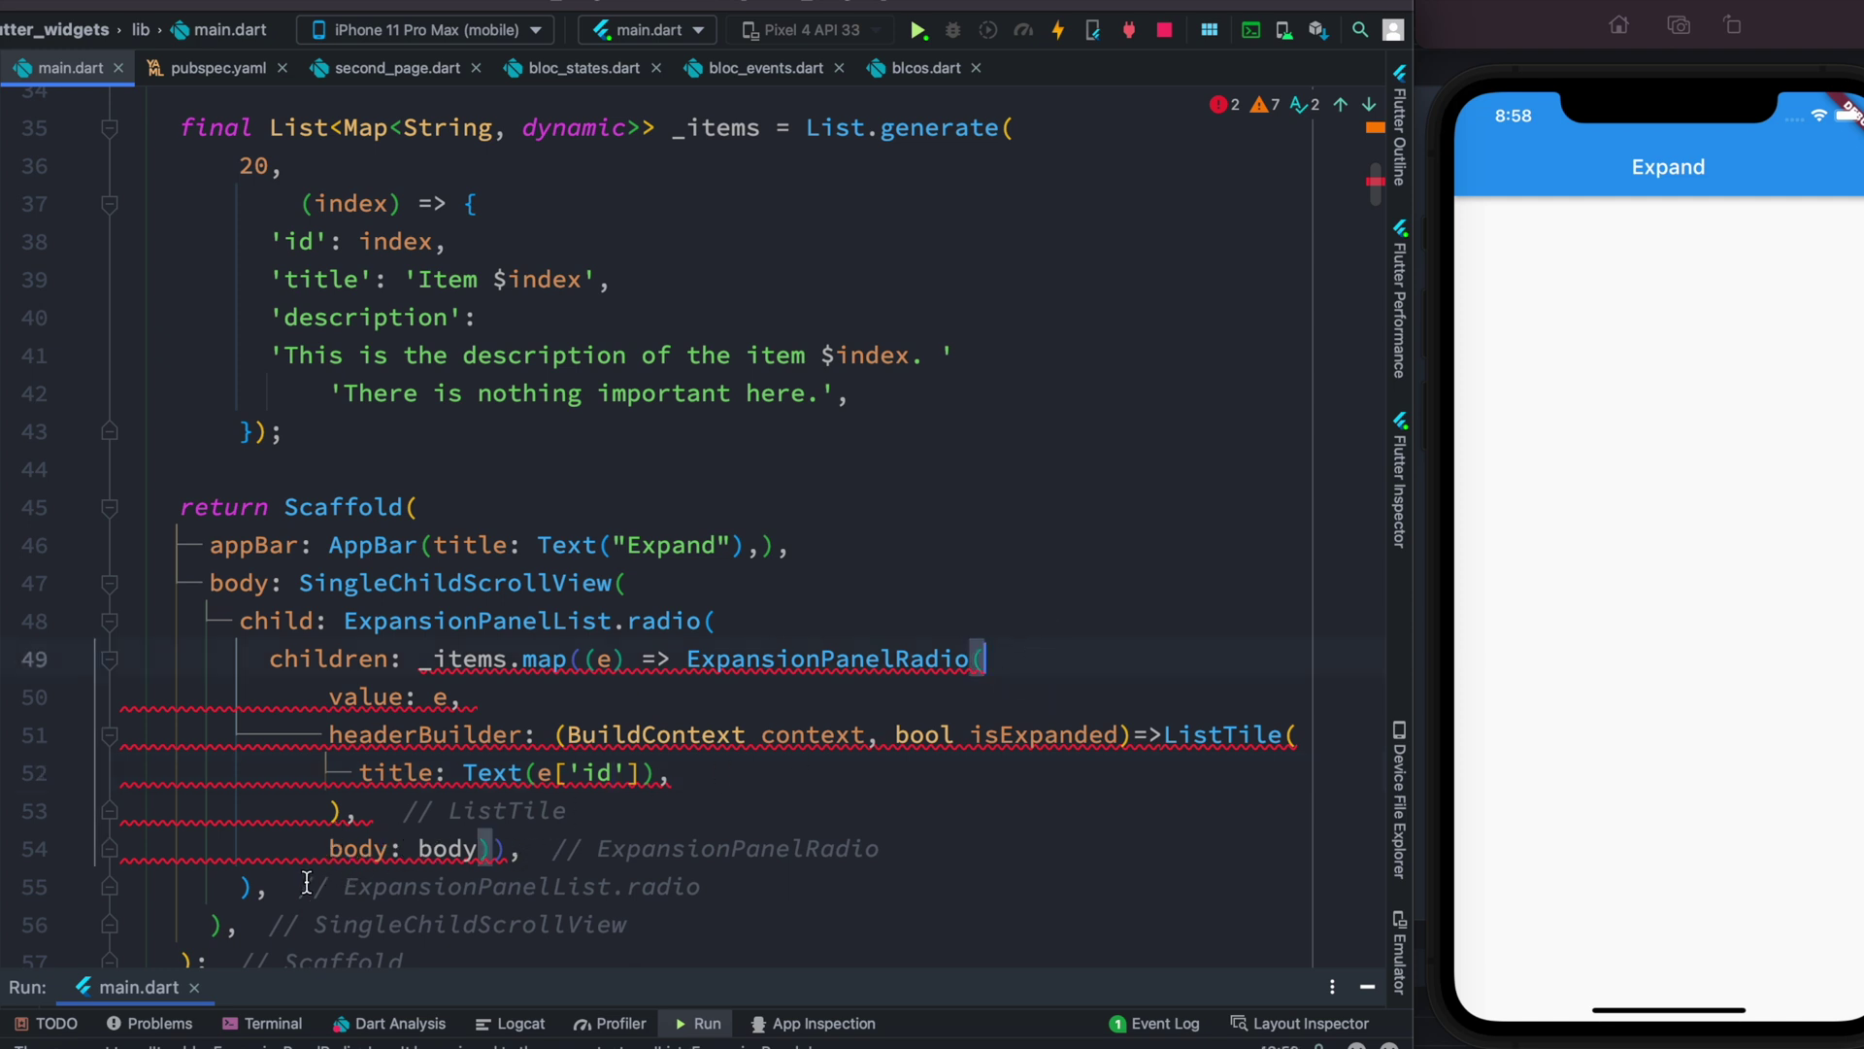
pyautogui.click(255, 896)
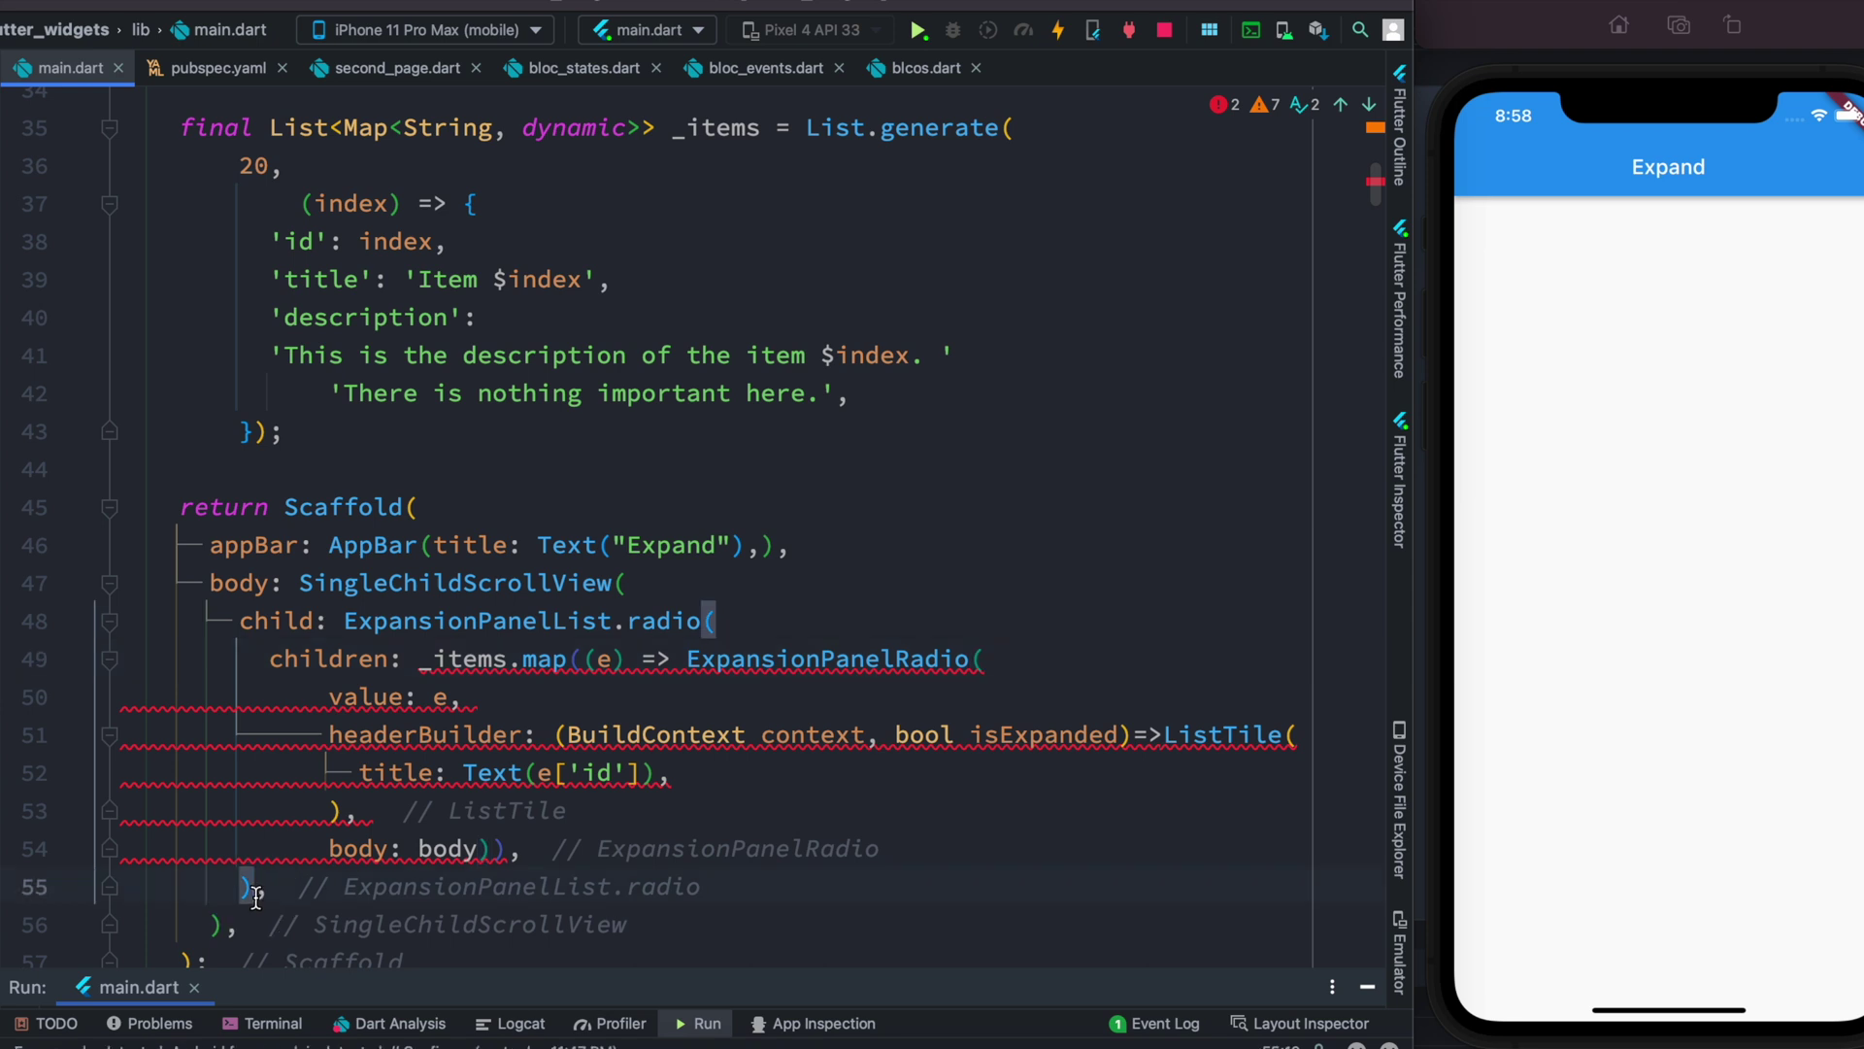
pyautogui.click(496, 849)
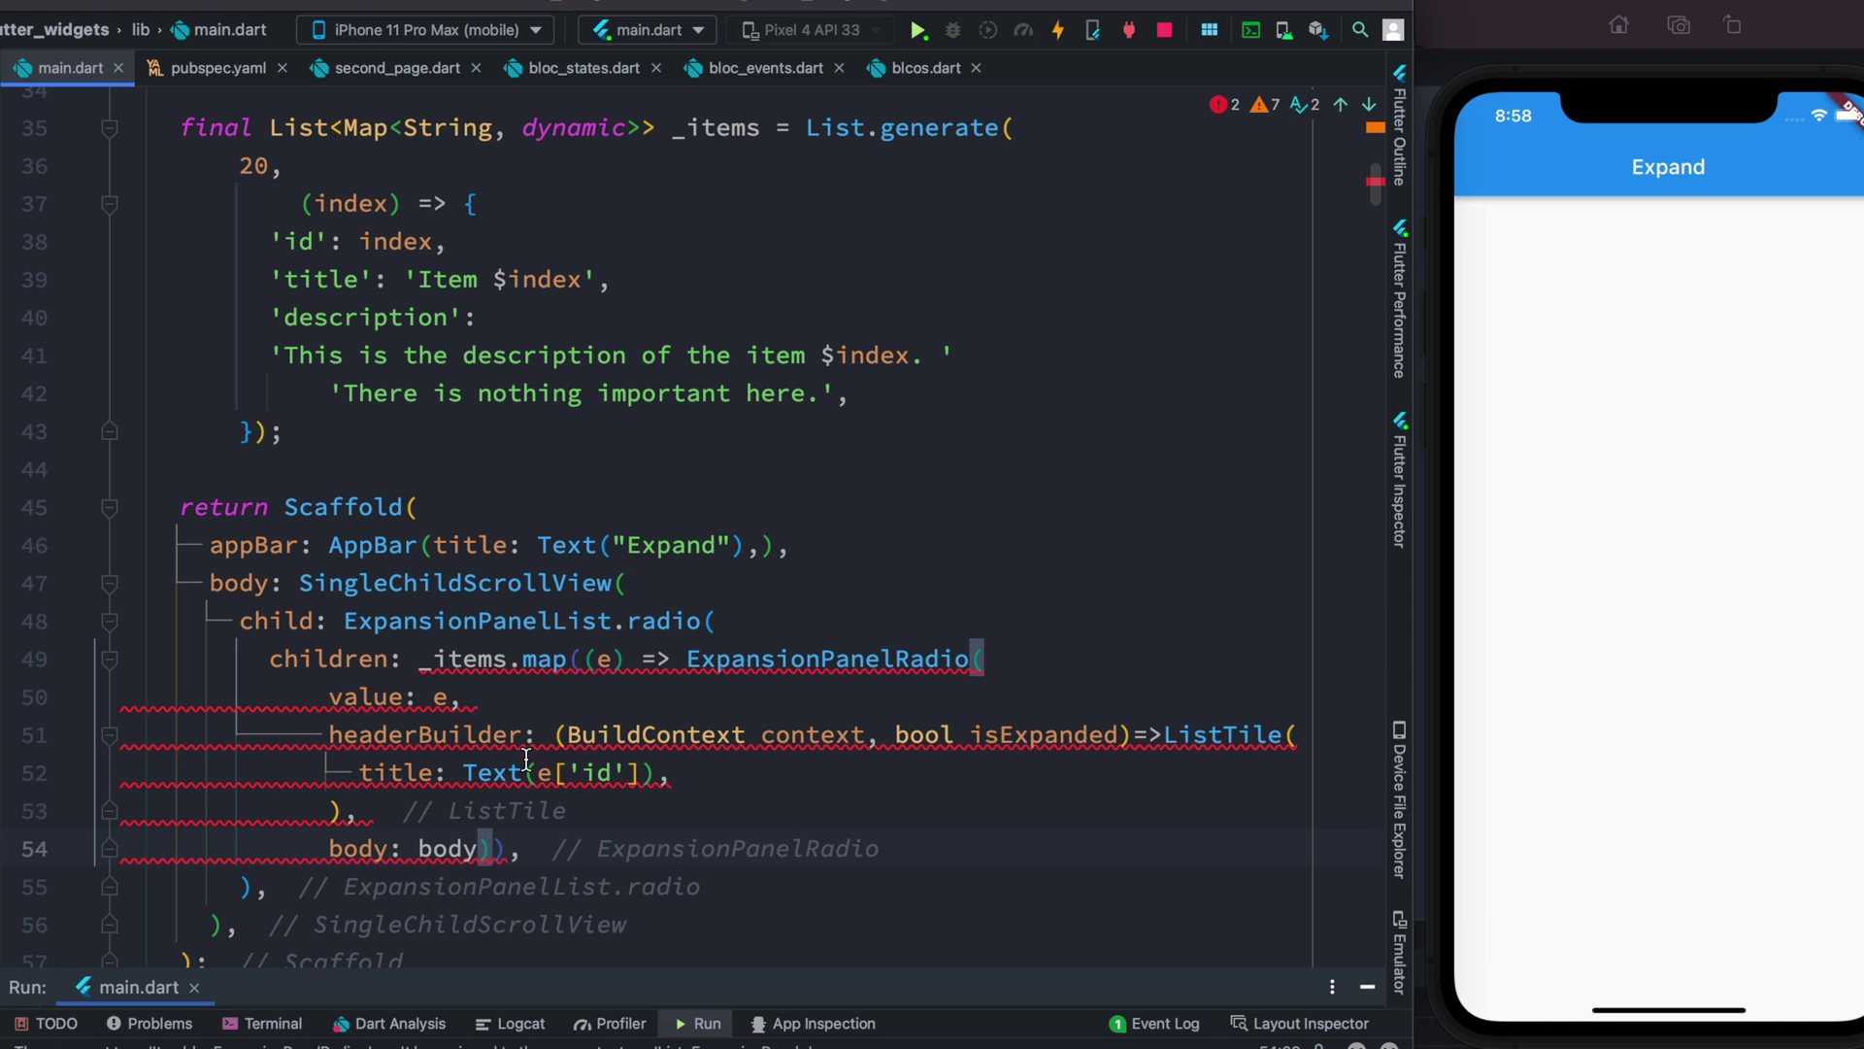
pyautogui.doubleClick(453, 659)
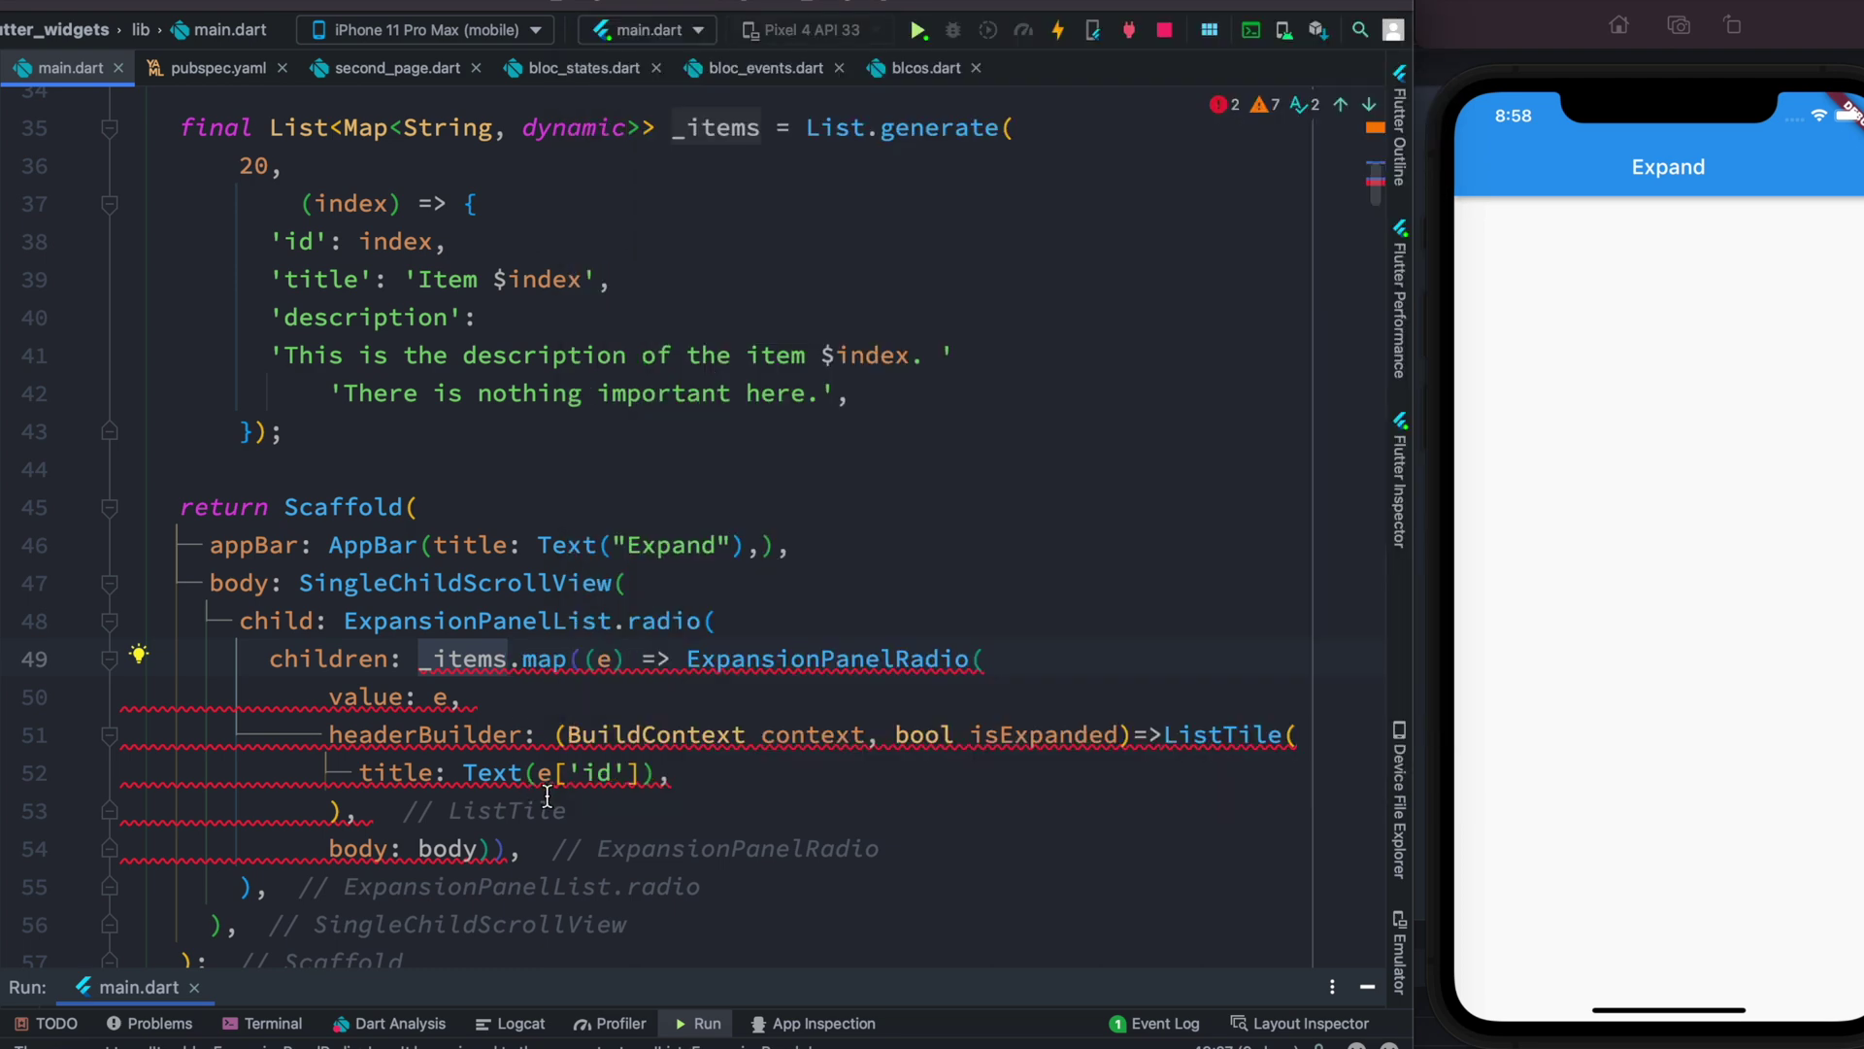
pyautogui.click(499, 848)
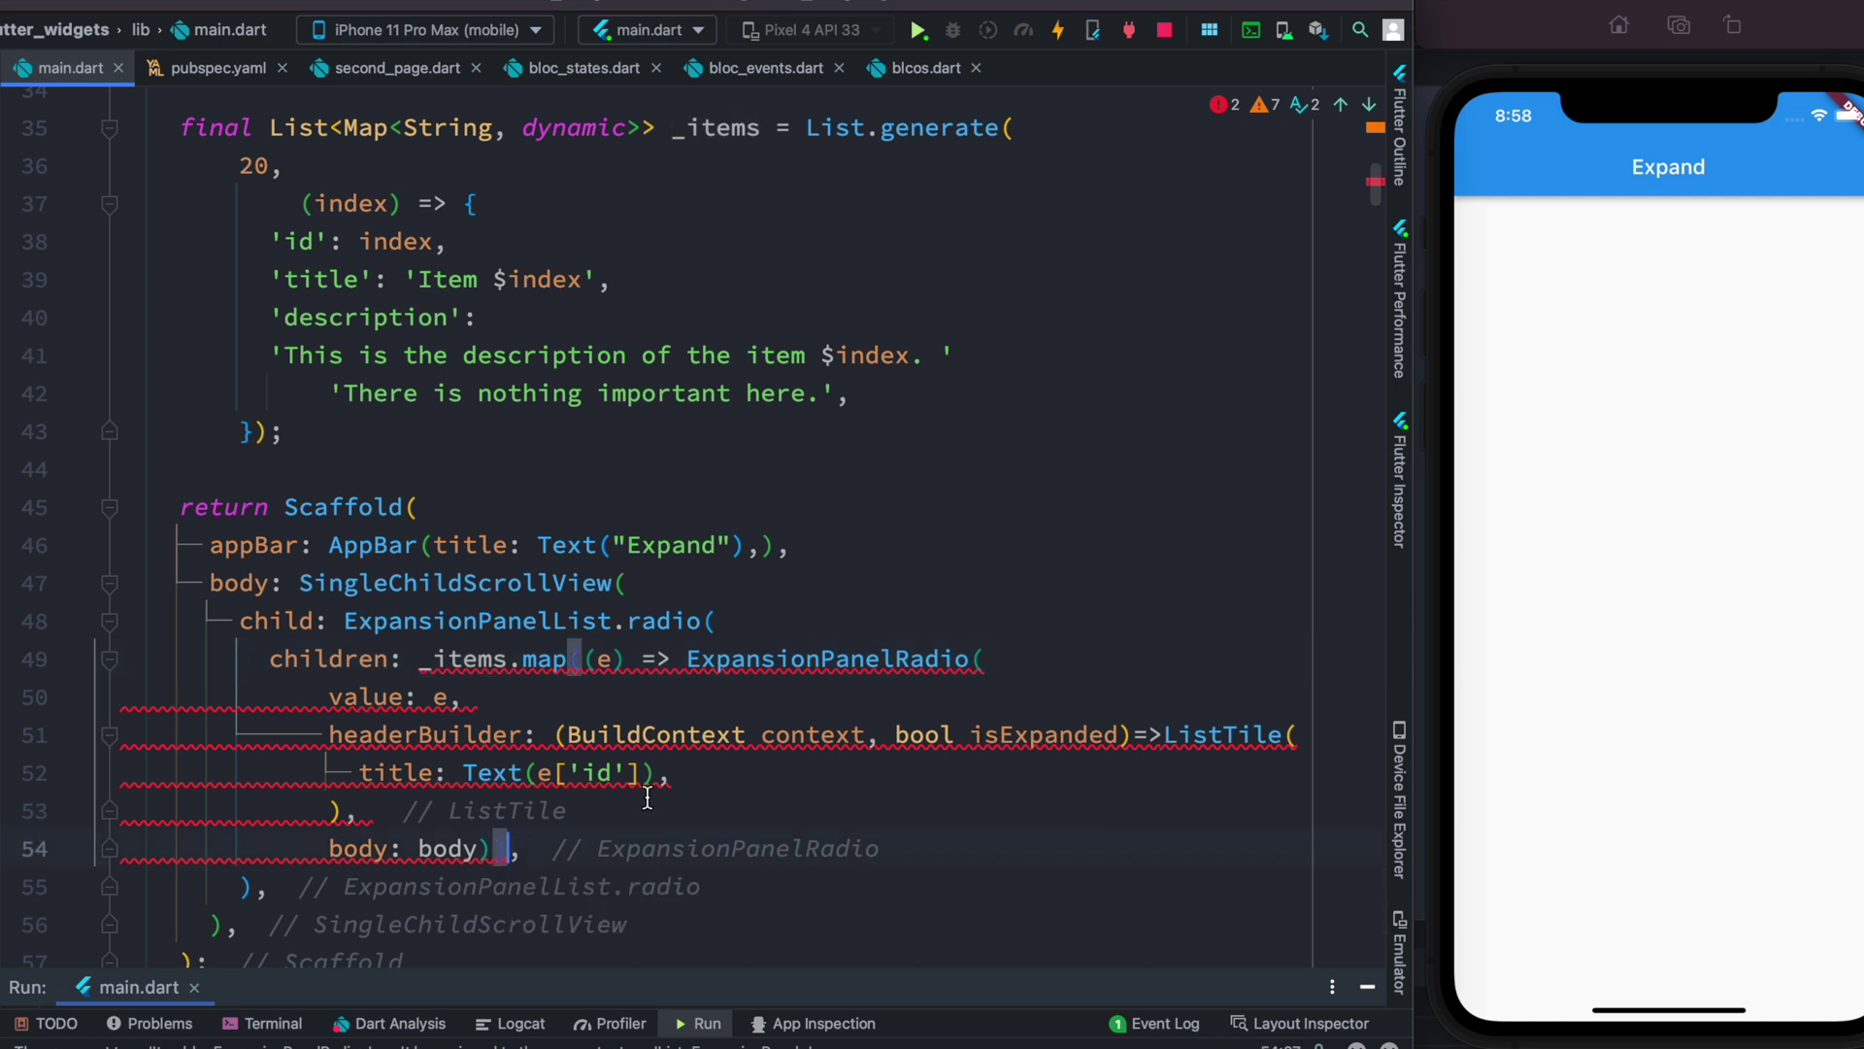
pyautogui.write(').to')
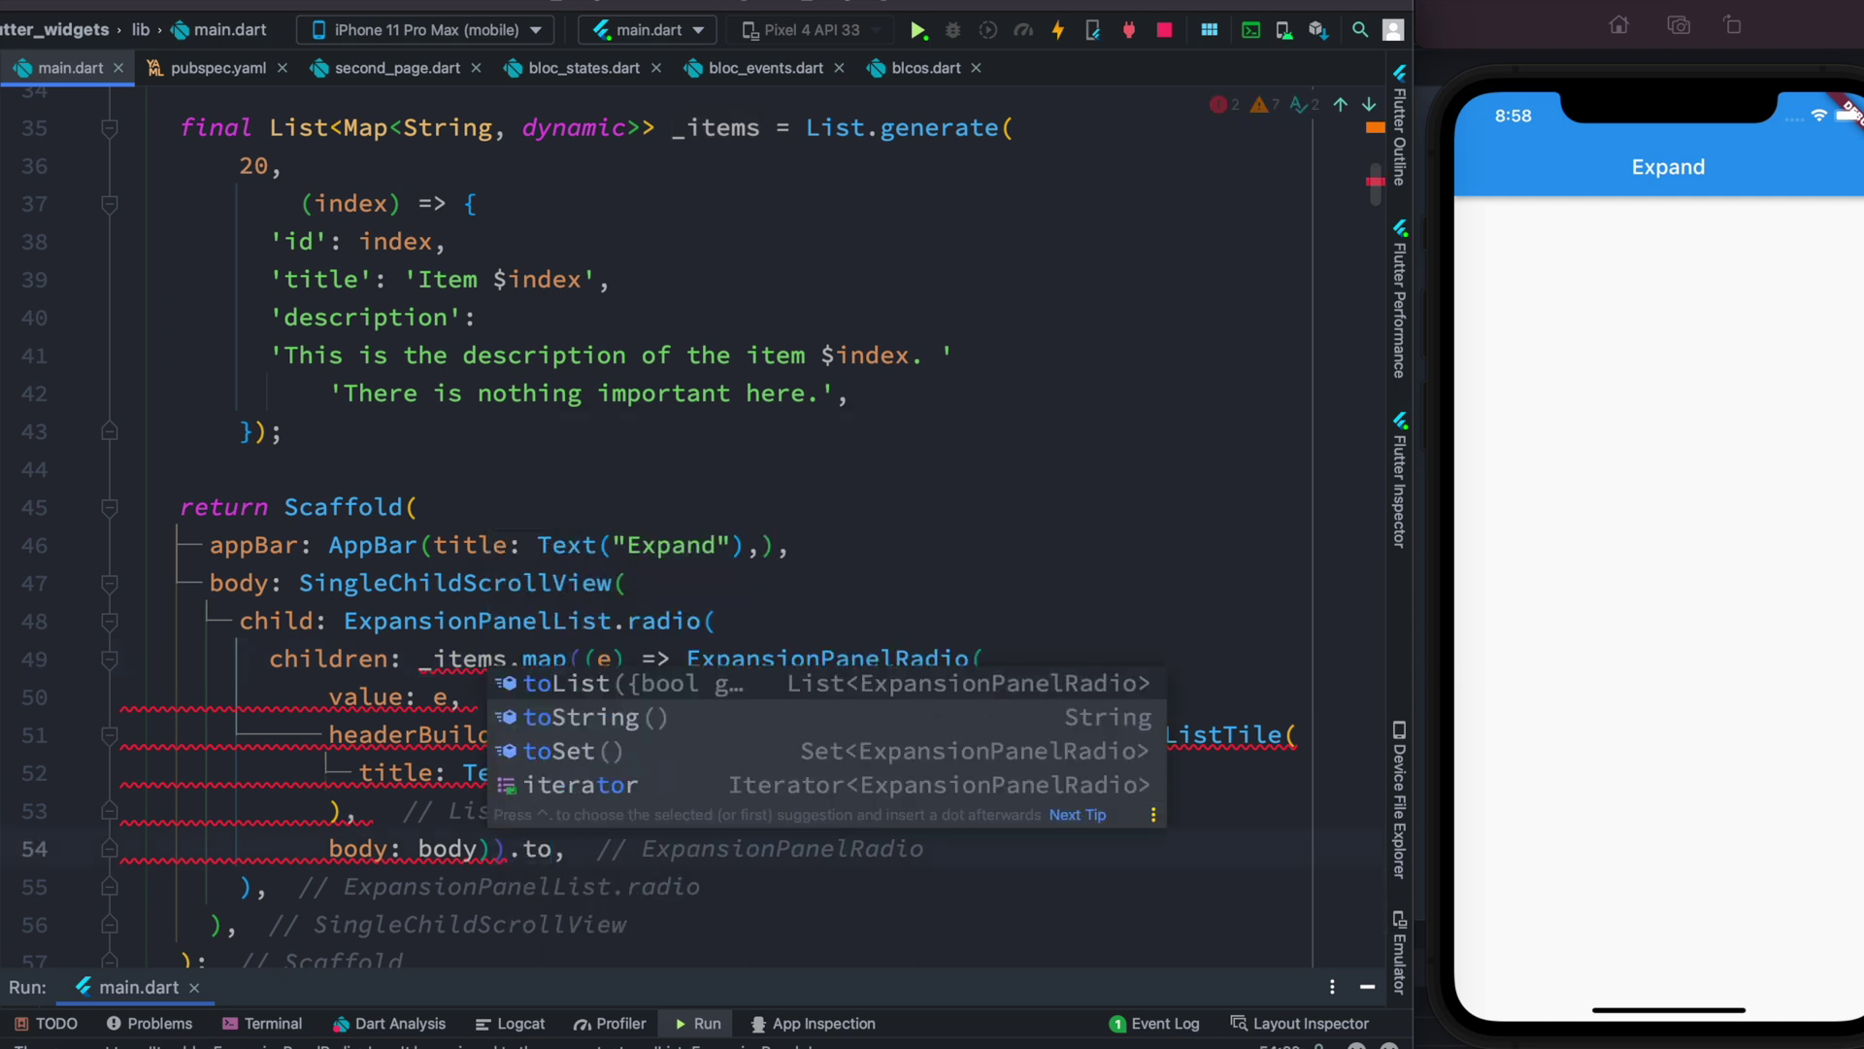
# Append .toList() to the mapped panels and delete the body placeholder value
pyautogui.press('Return')
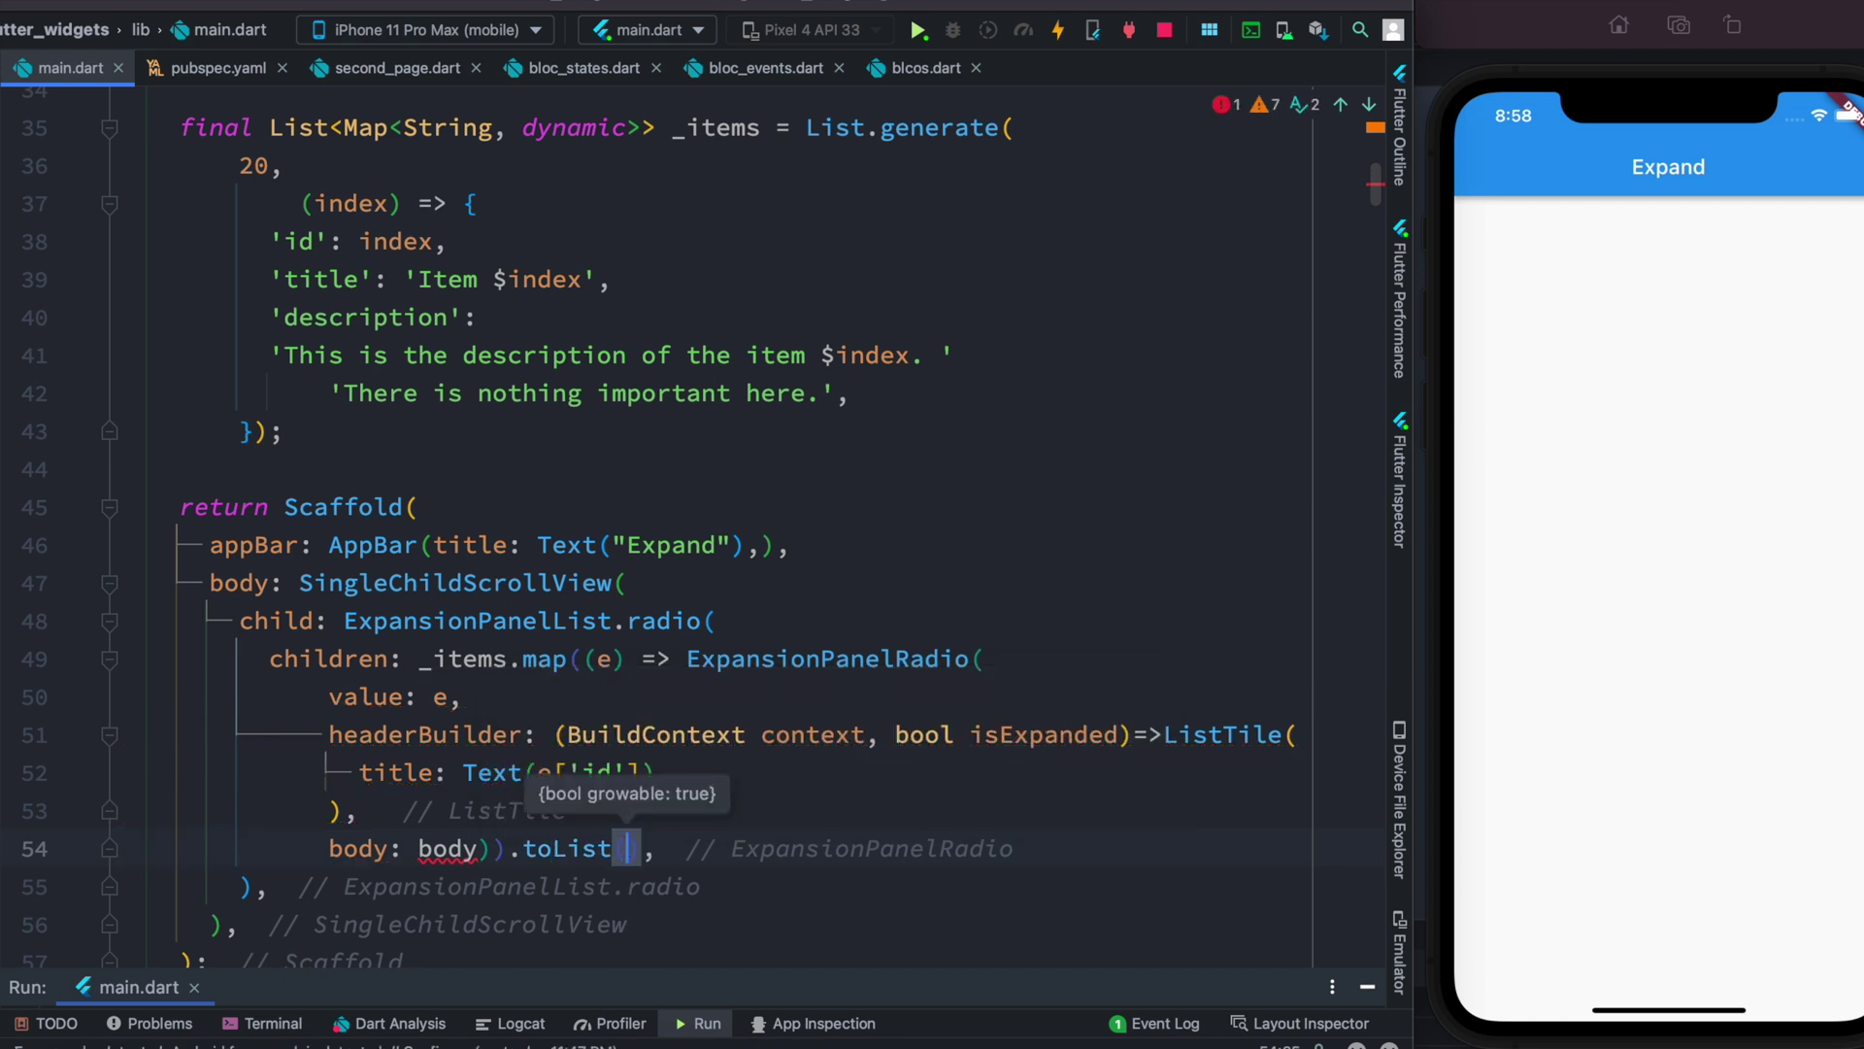
pyautogui.click(717, 621)
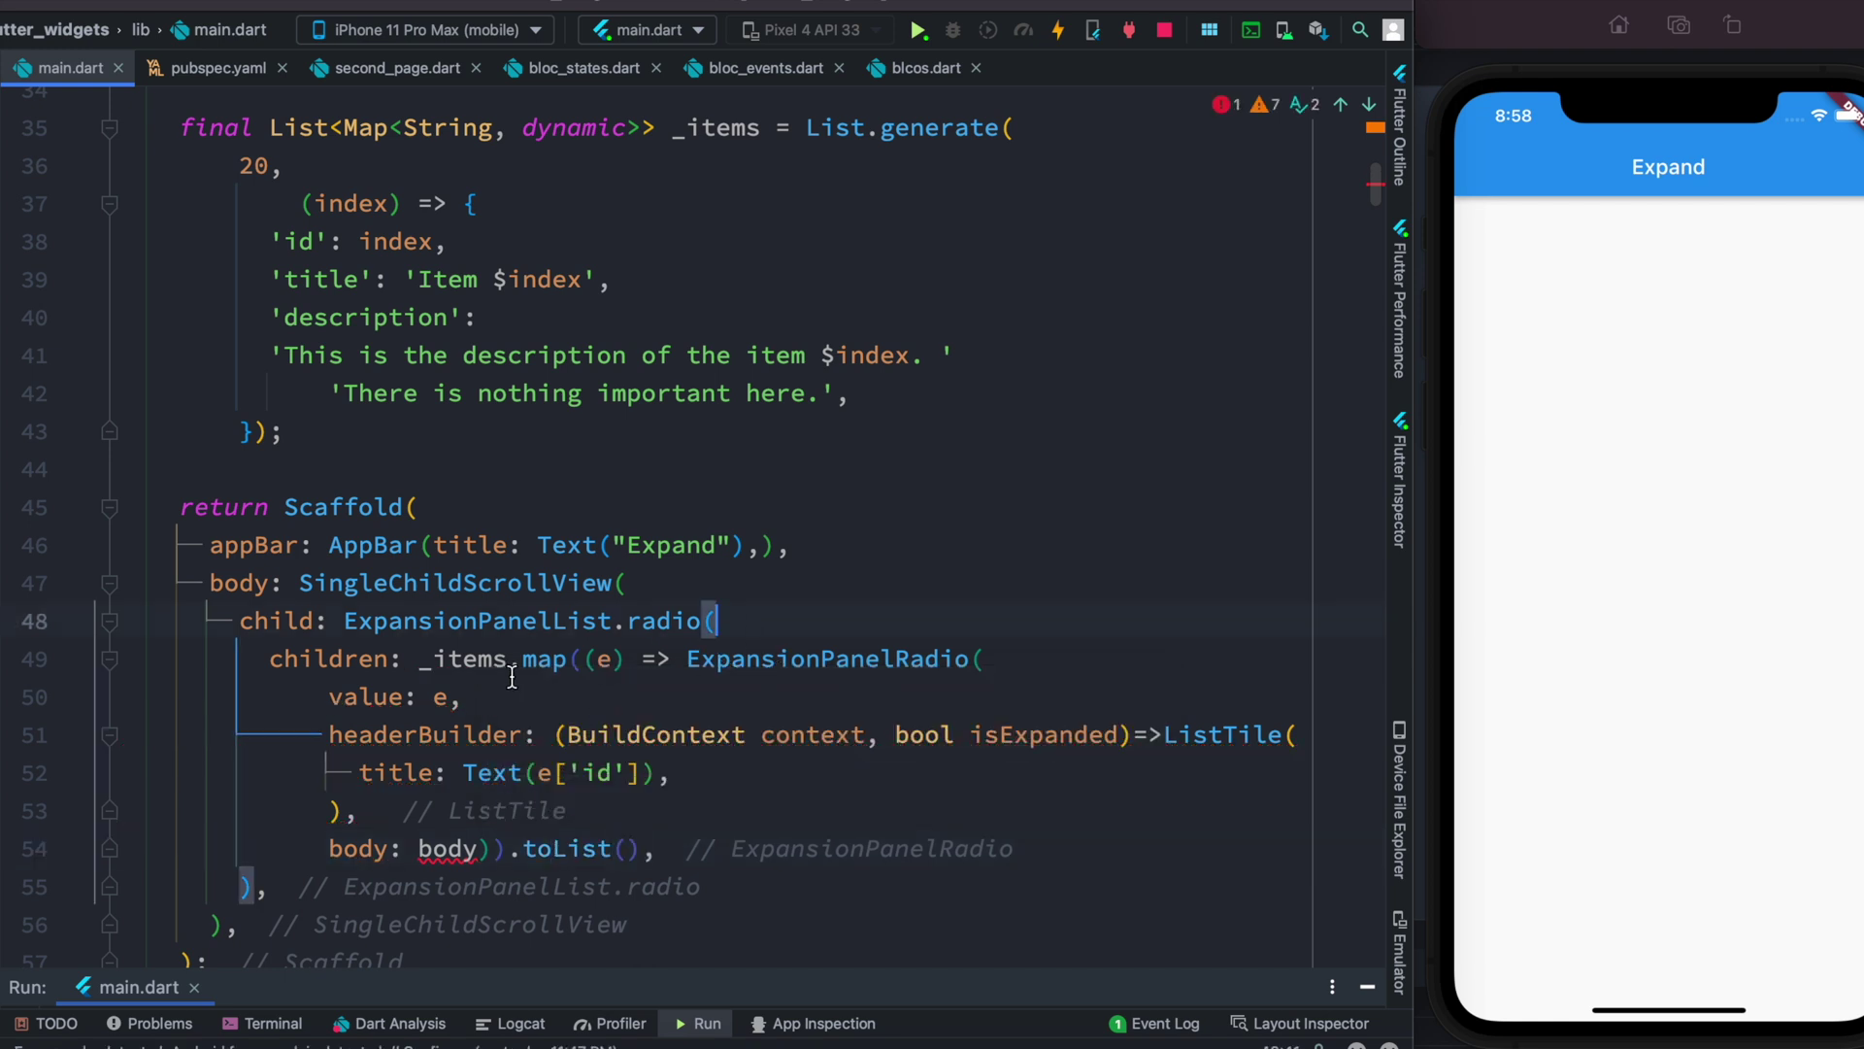
pyautogui.doubleClick(433, 856)
pyautogui.press('BackSpace')
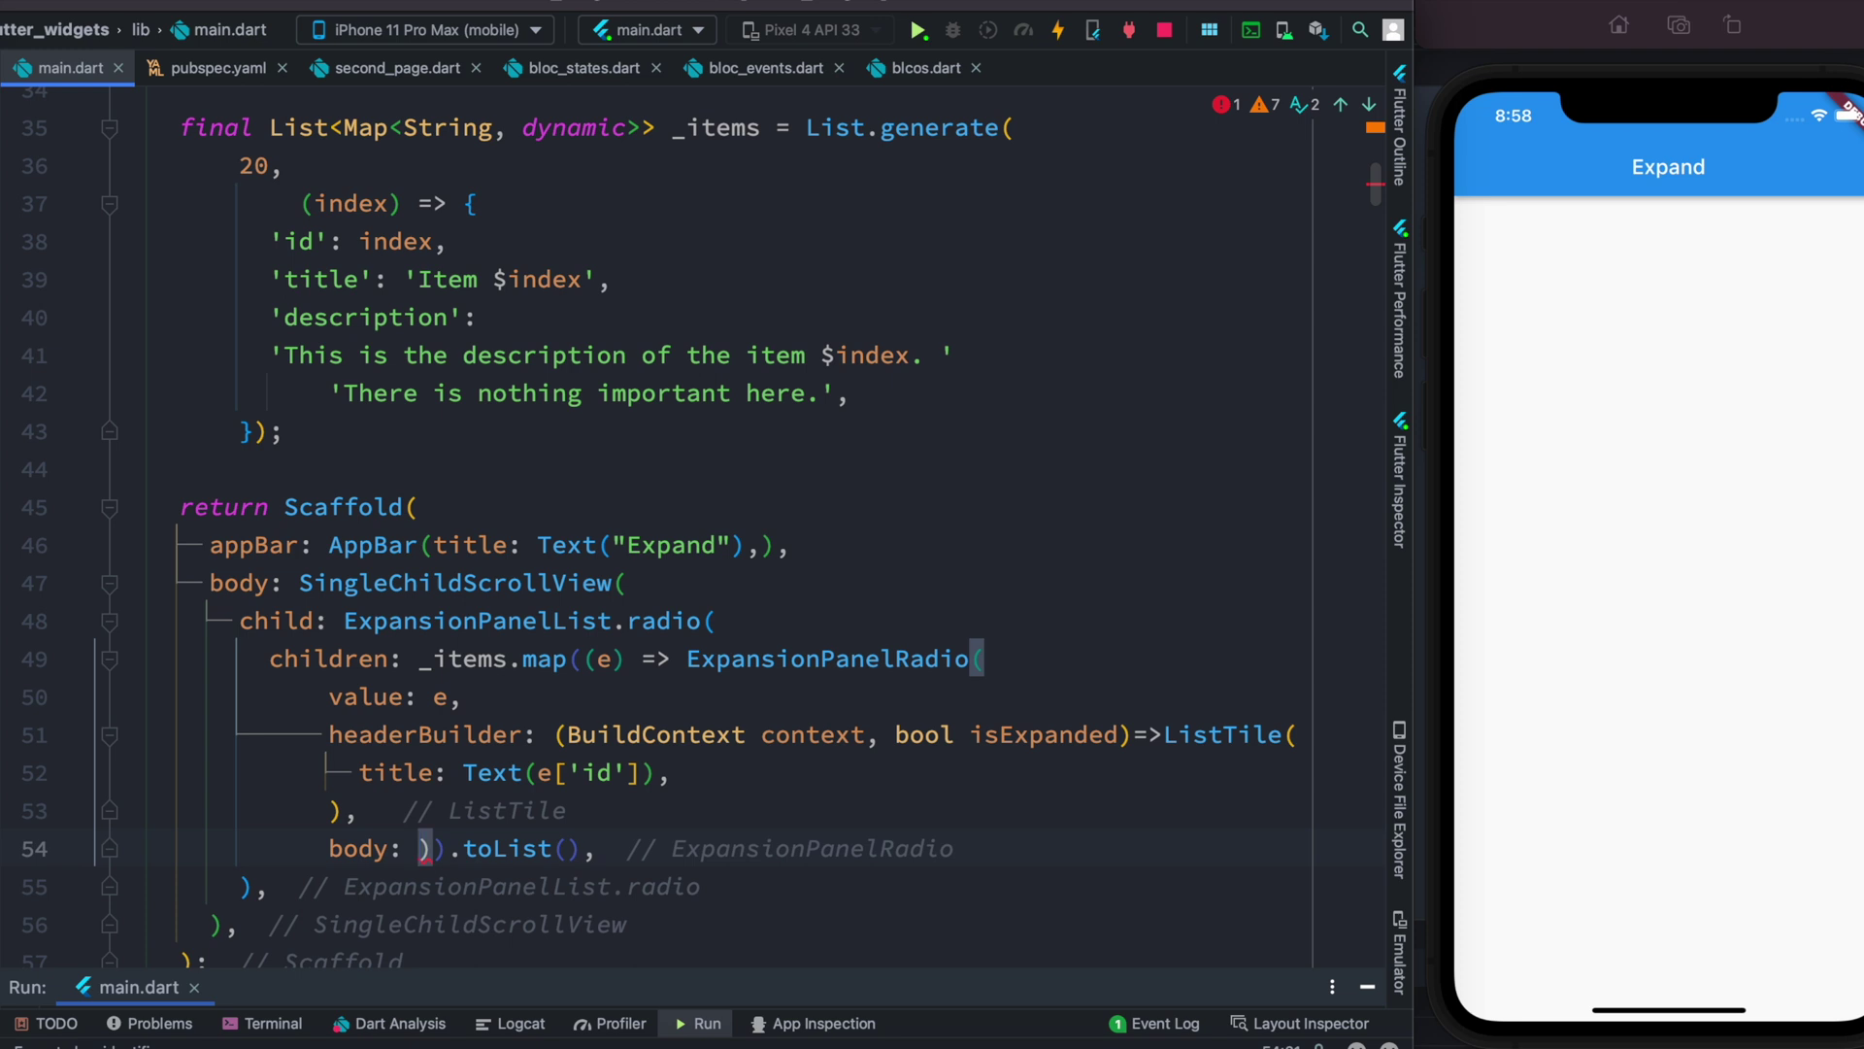
pyautogui.write('Co')
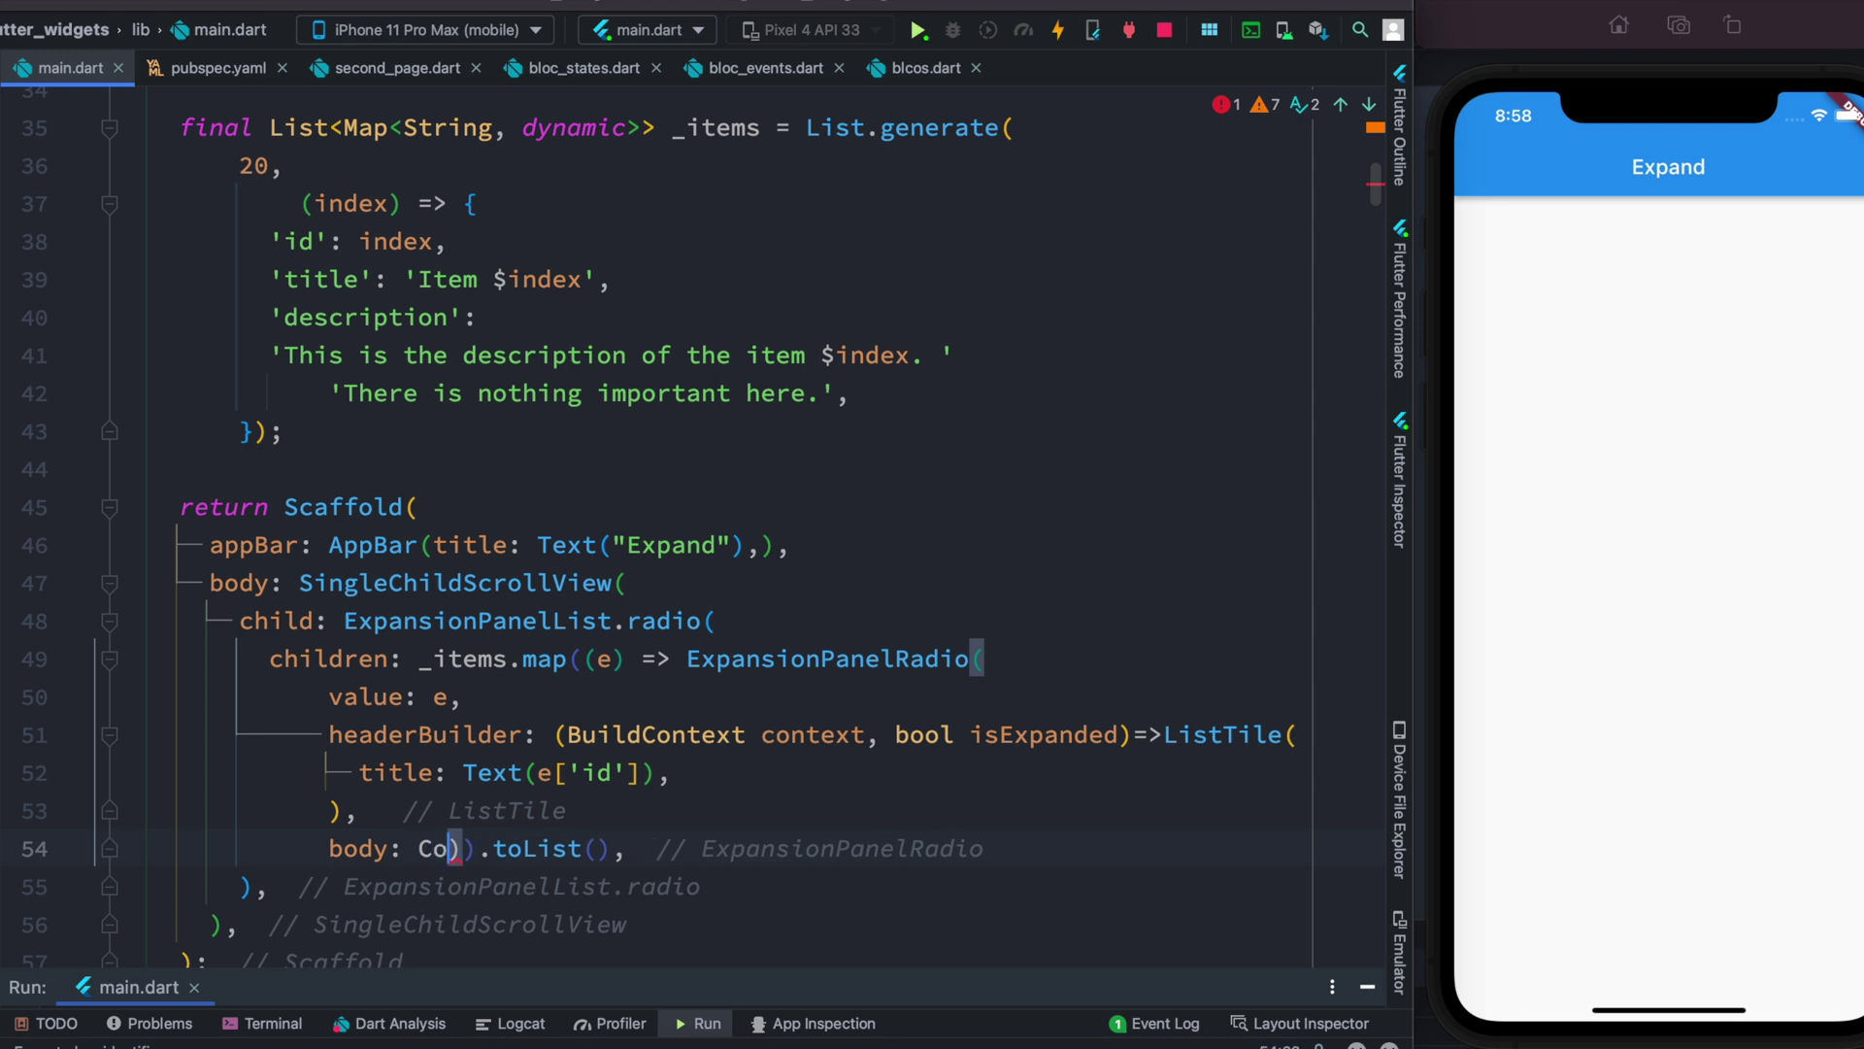
pyautogui.write('nti')
# Set each panel's body to Container(child: Text(e['description']))
pyautogui.press('Return')
pyautogui.hotkey('ctrl', 'z')
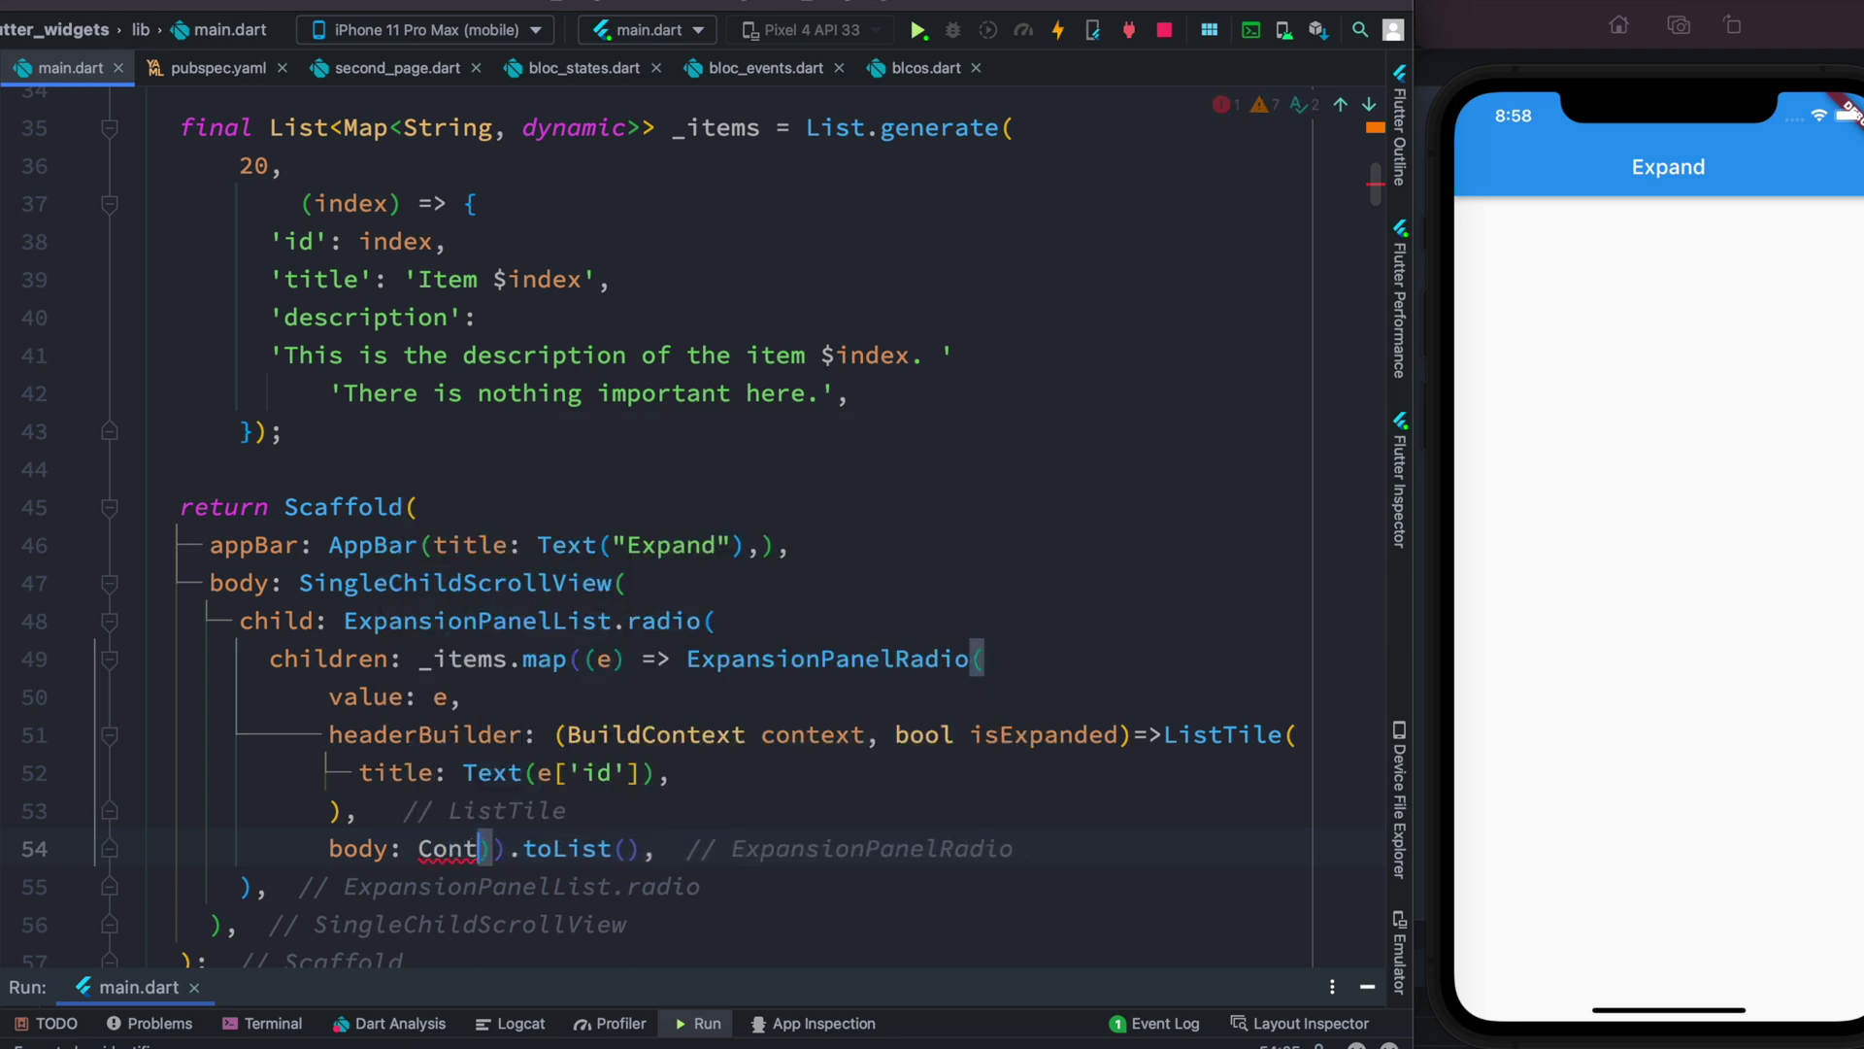
pyautogui.press('Return')
pyautogui.press('Return')
pyautogui.write('c')
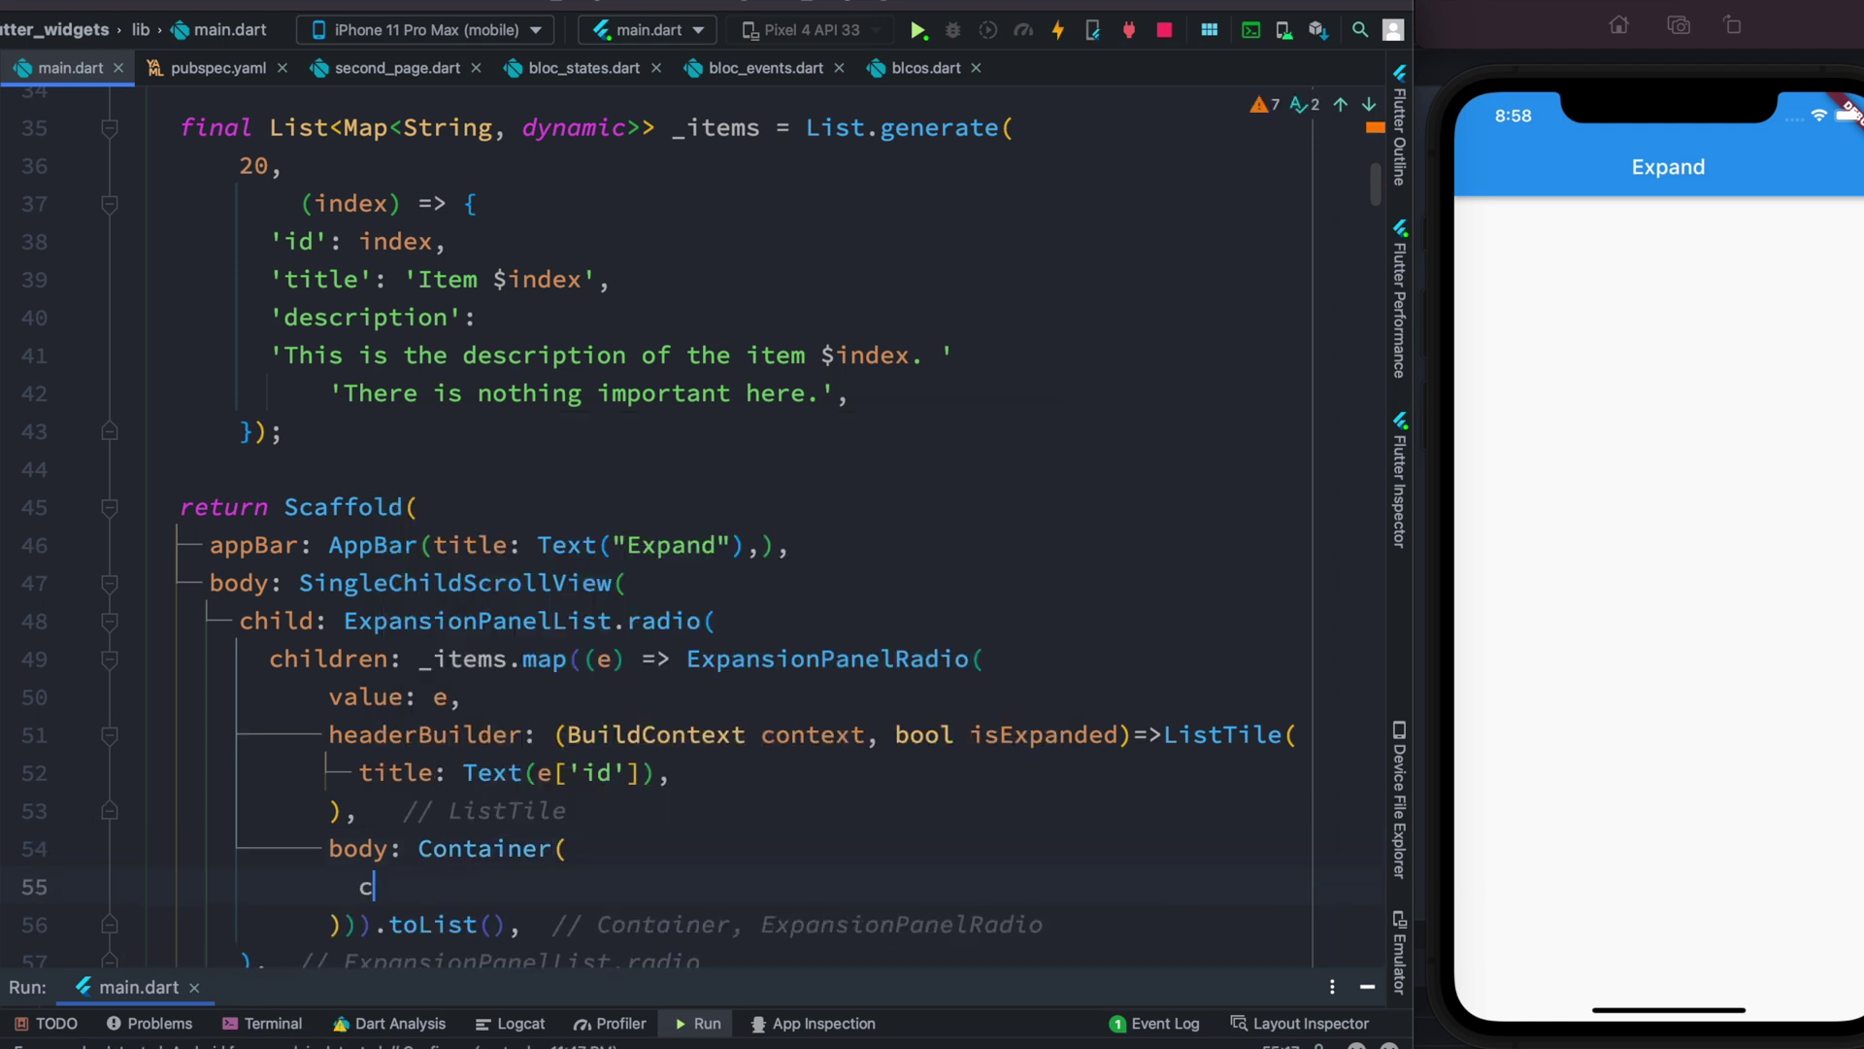
pyautogui.press('Return')
pyautogui.write('Te')
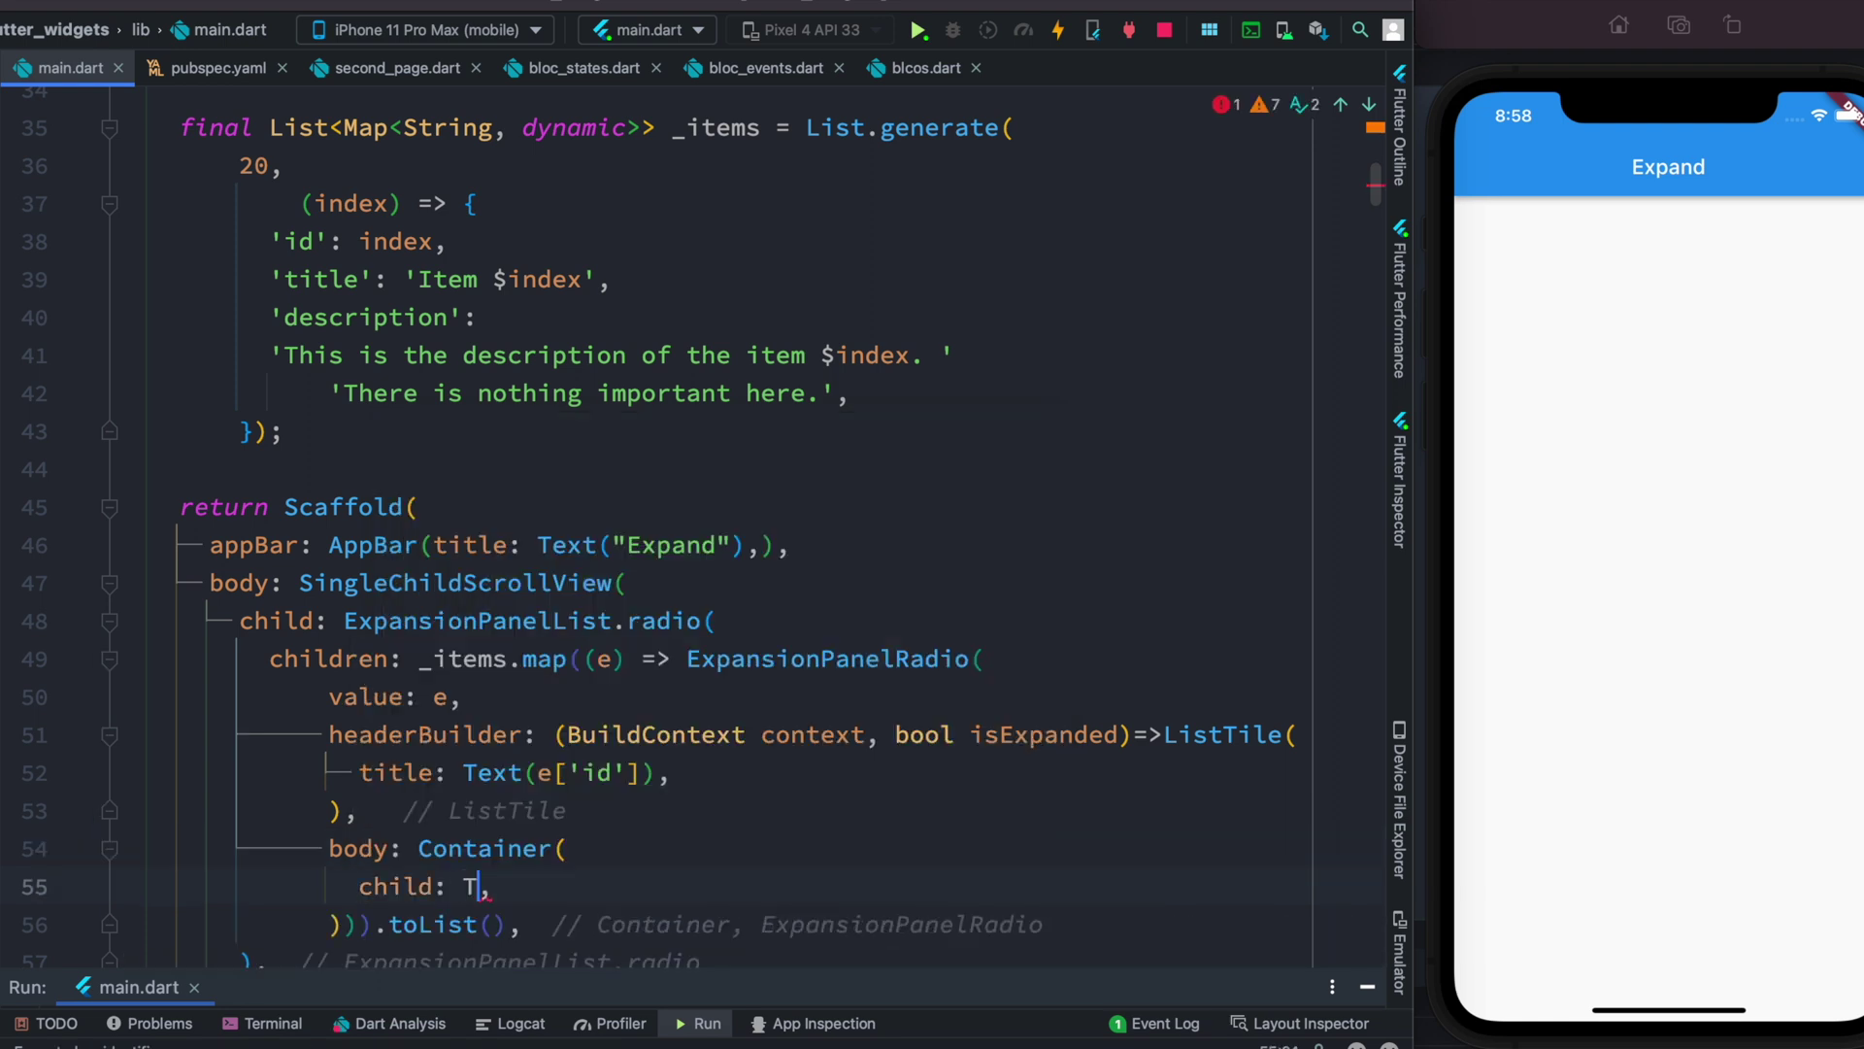
pyautogui.write('xt')
pyautogui.press('Return')
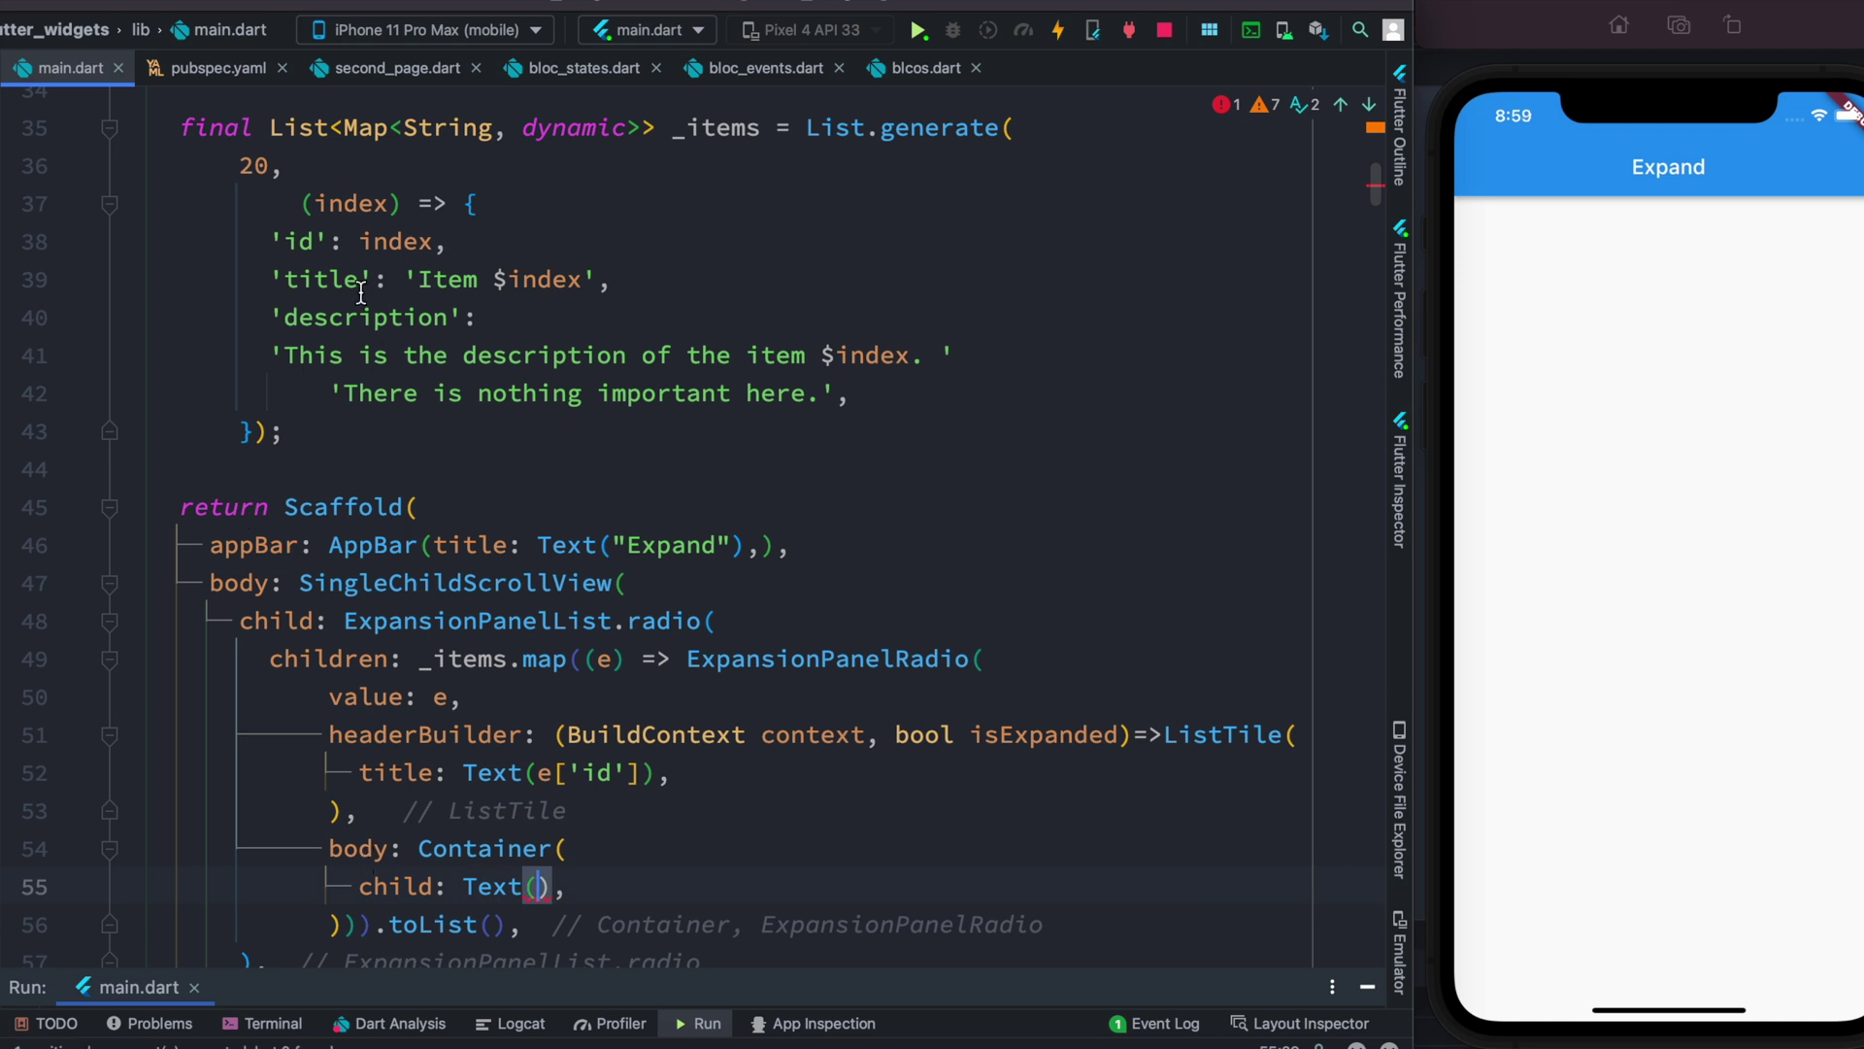
pyautogui.scroll(-3, 565, 870)
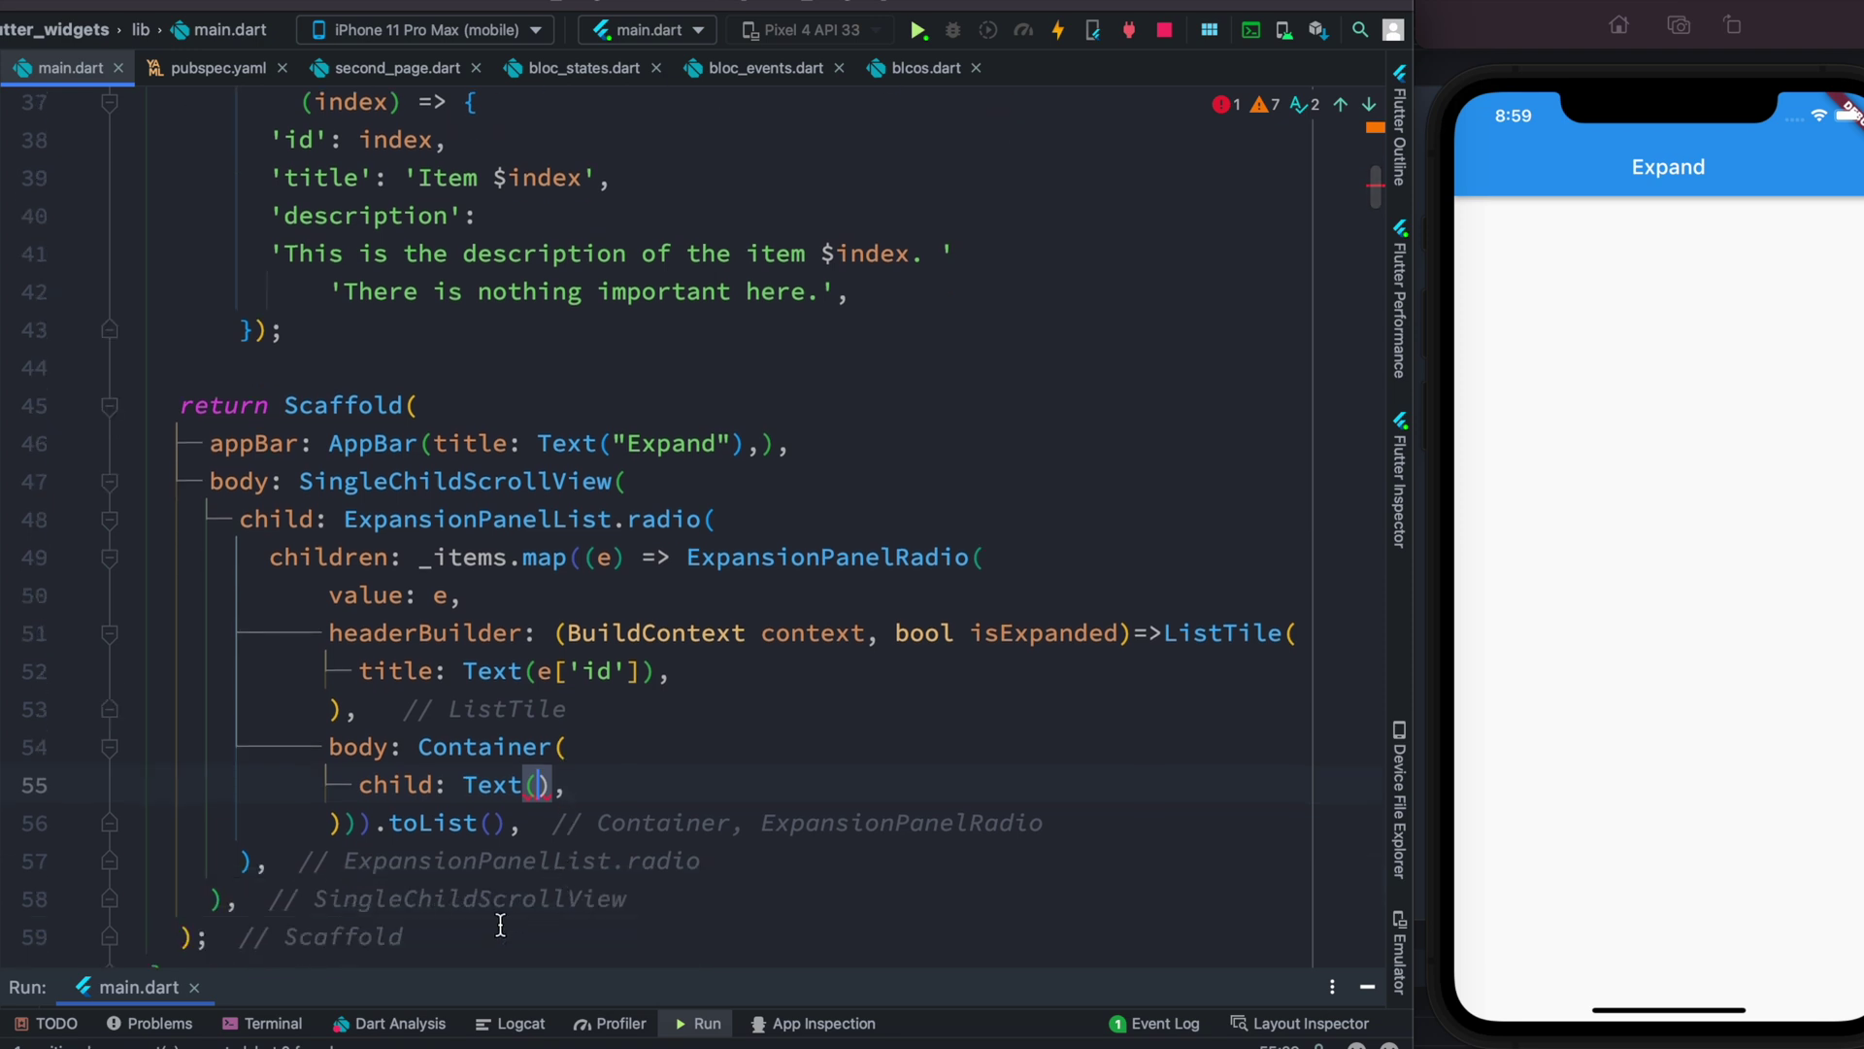
pyautogui.click(1090, 542)
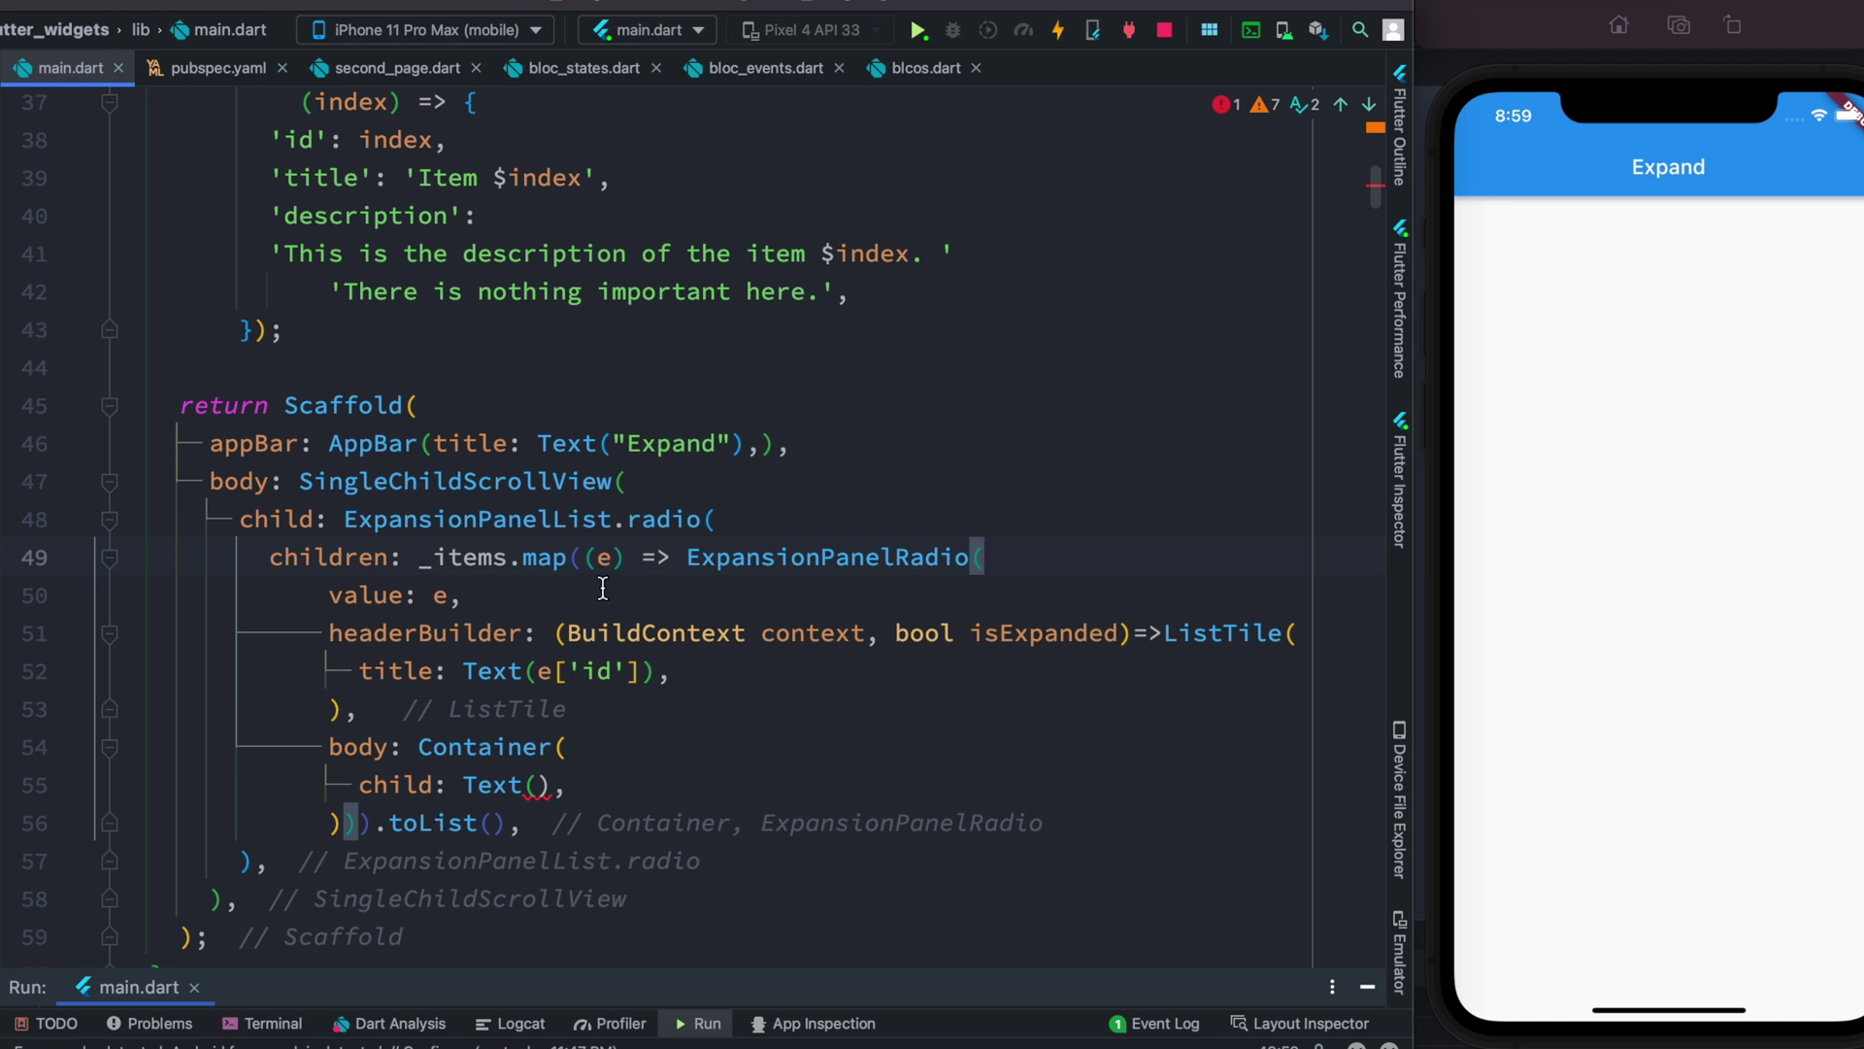
pyautogui.click(537, 787)
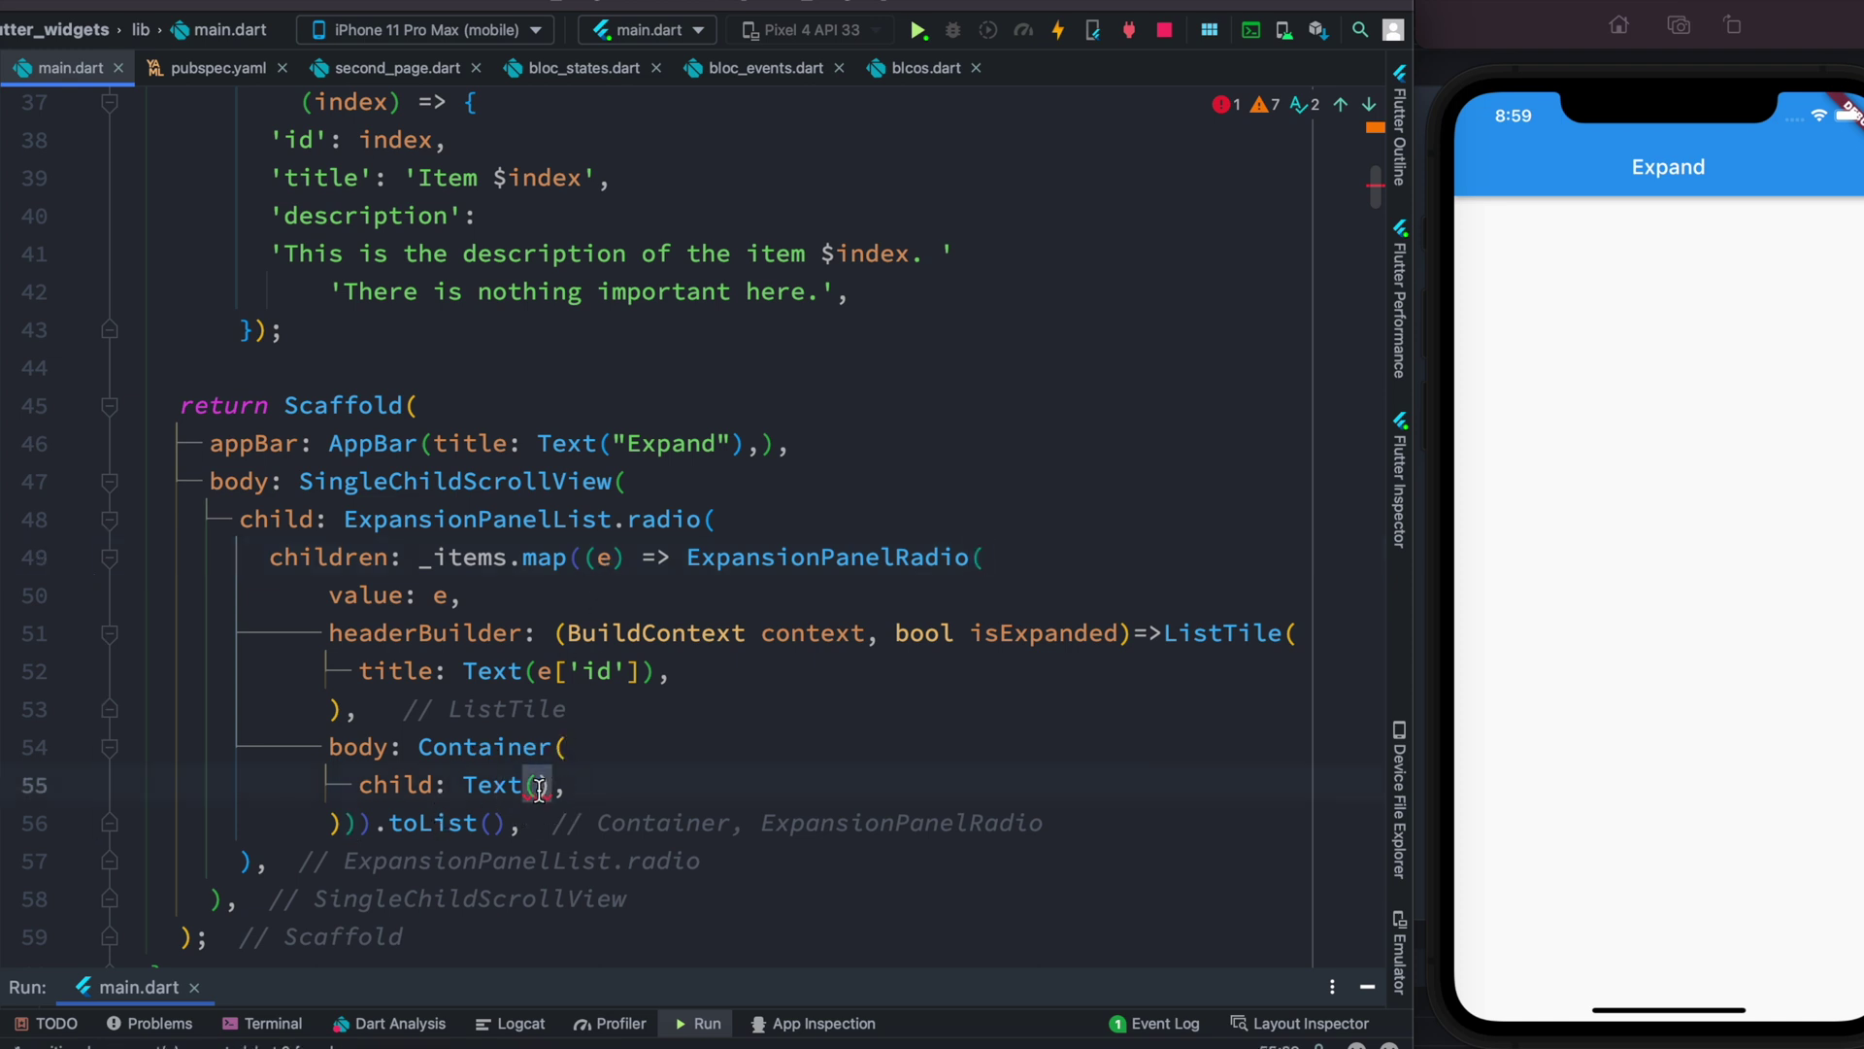
pyautogui.write('e[')
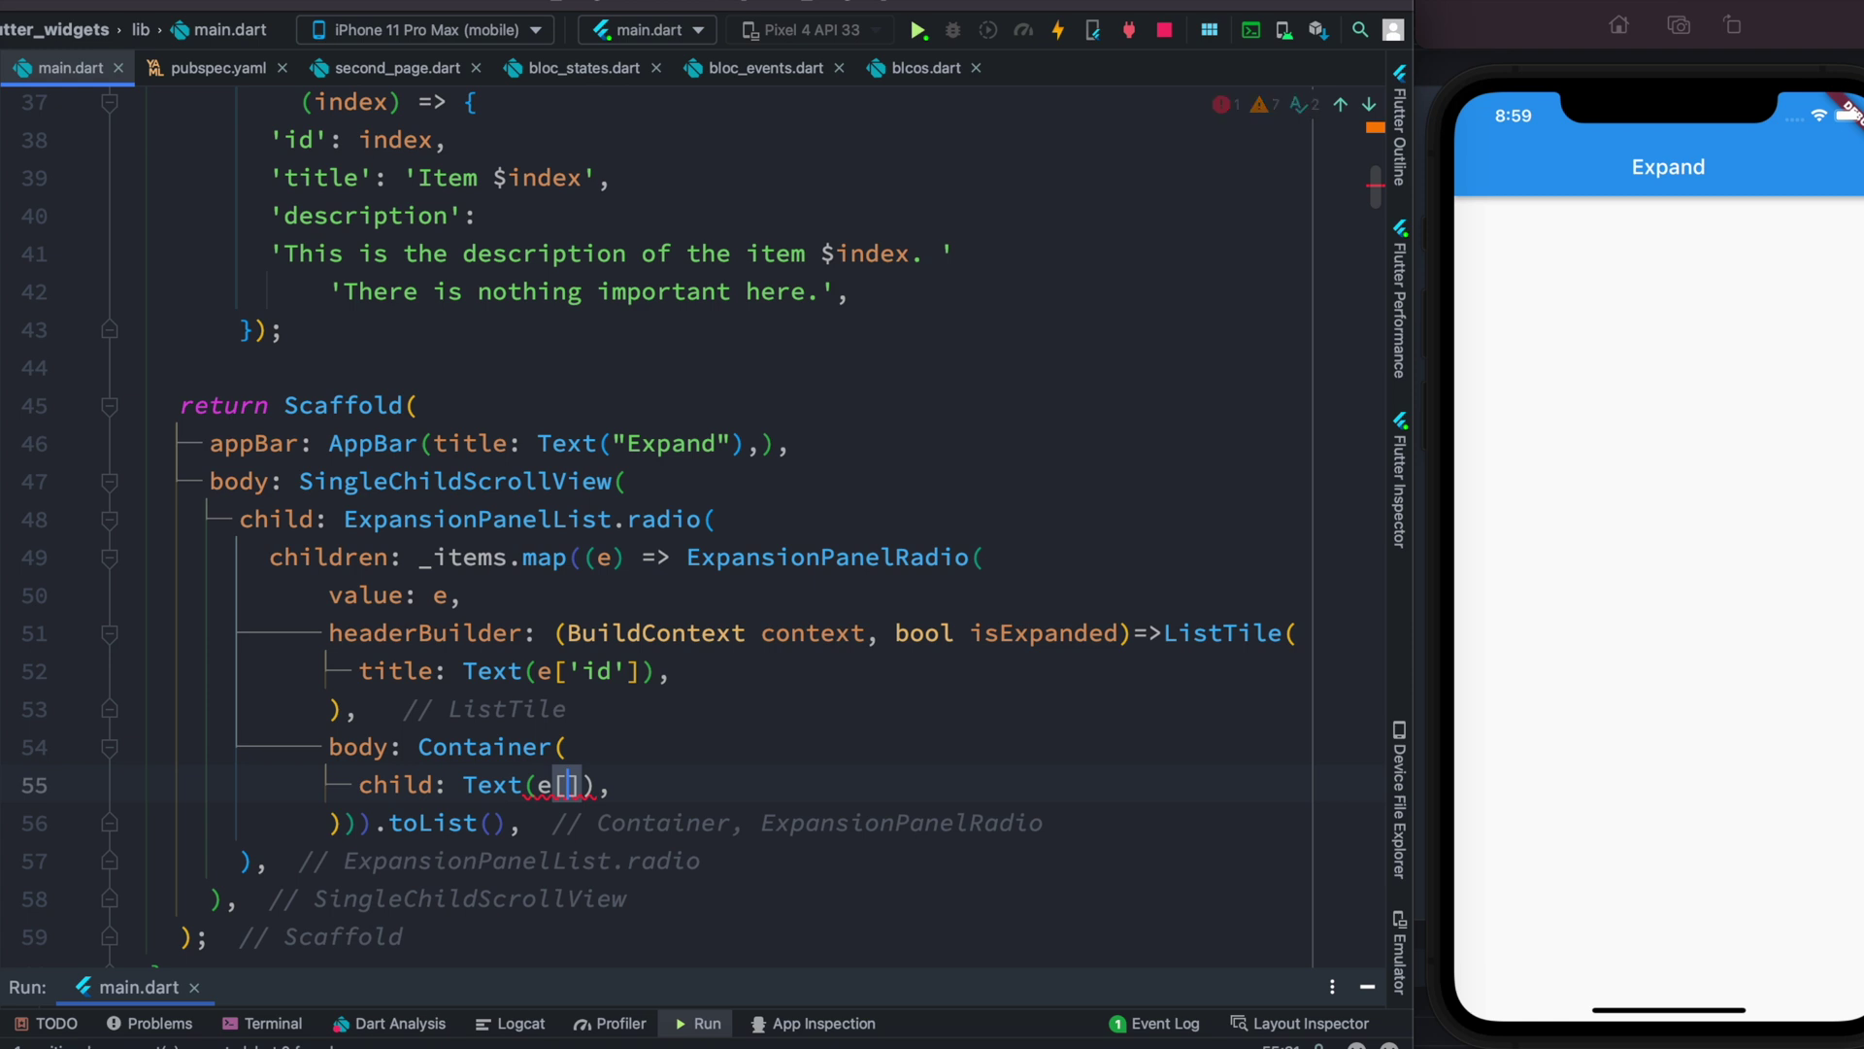
pyautogui.write("'desc")
pyautogui.write('ription')
# Finish the description key, convert the header id with .toString(), and hot-reload
pyautogui.press('super+s')
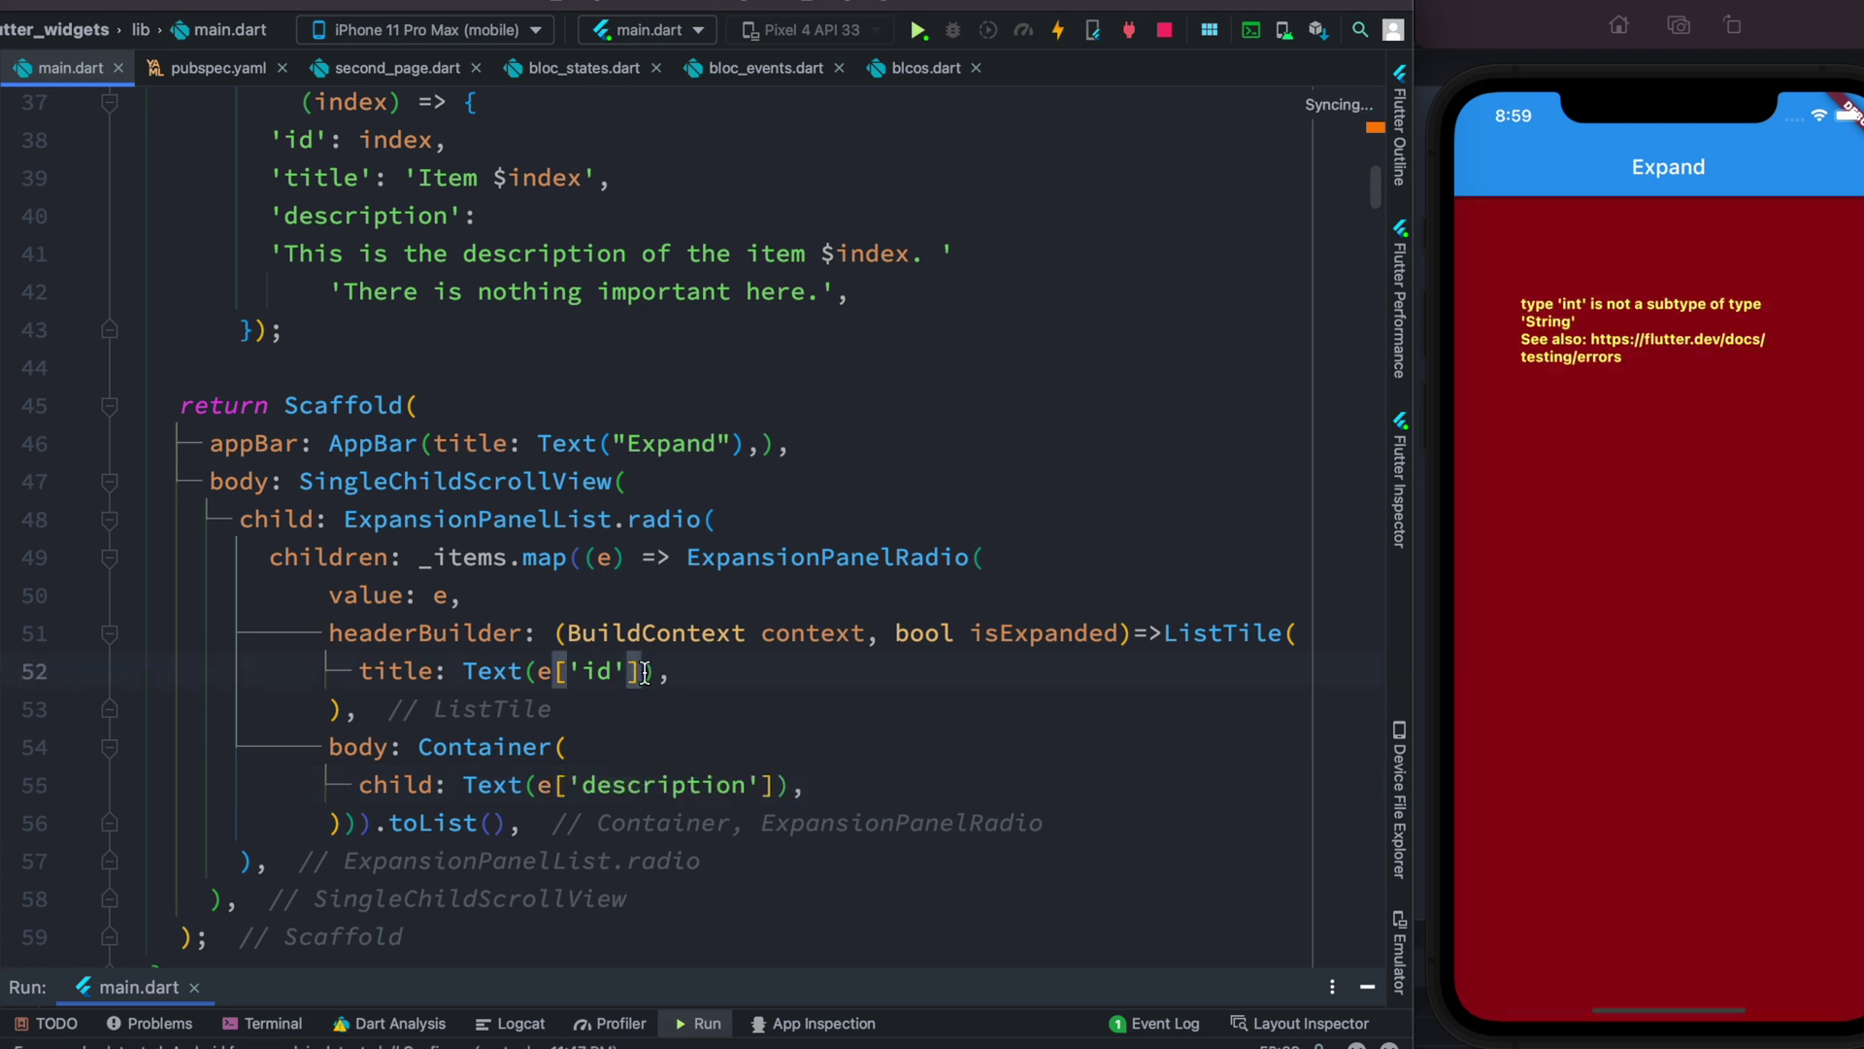
pyautogui.write('.to')
pyautogui.press('Return')
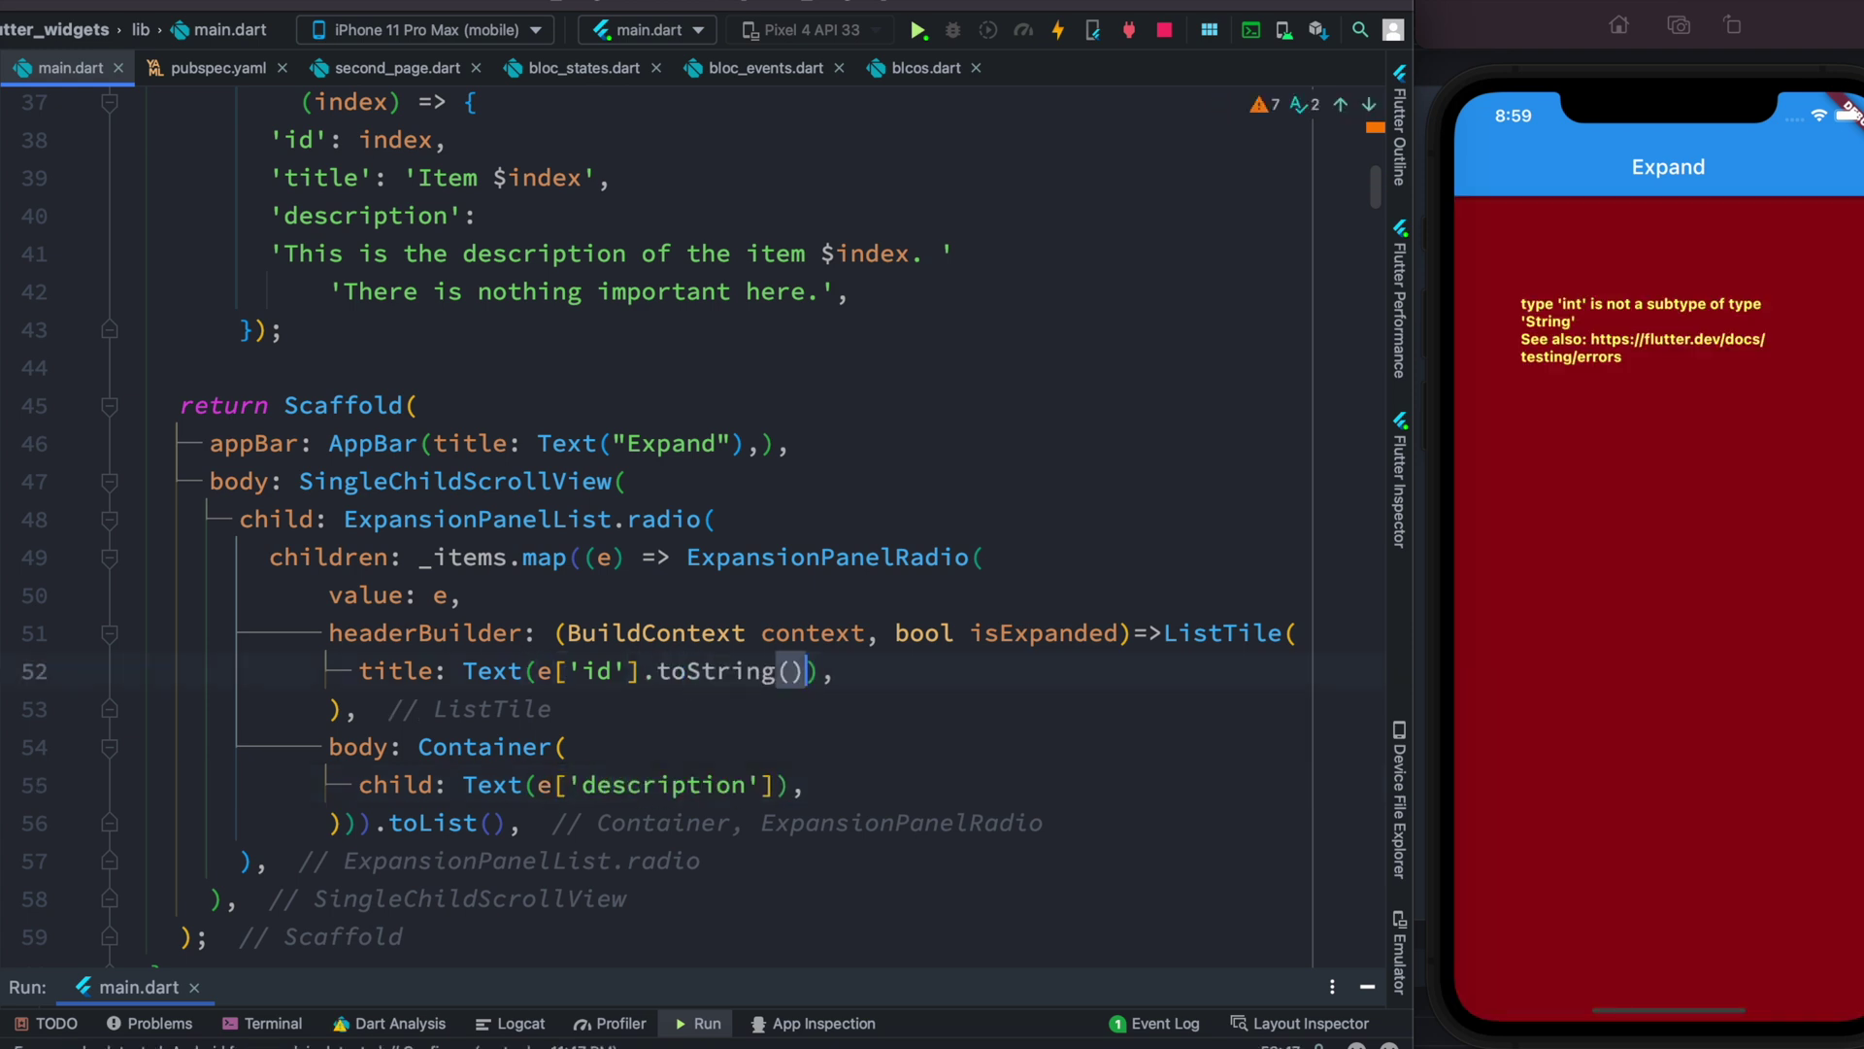
pyautogui.press('super+s')
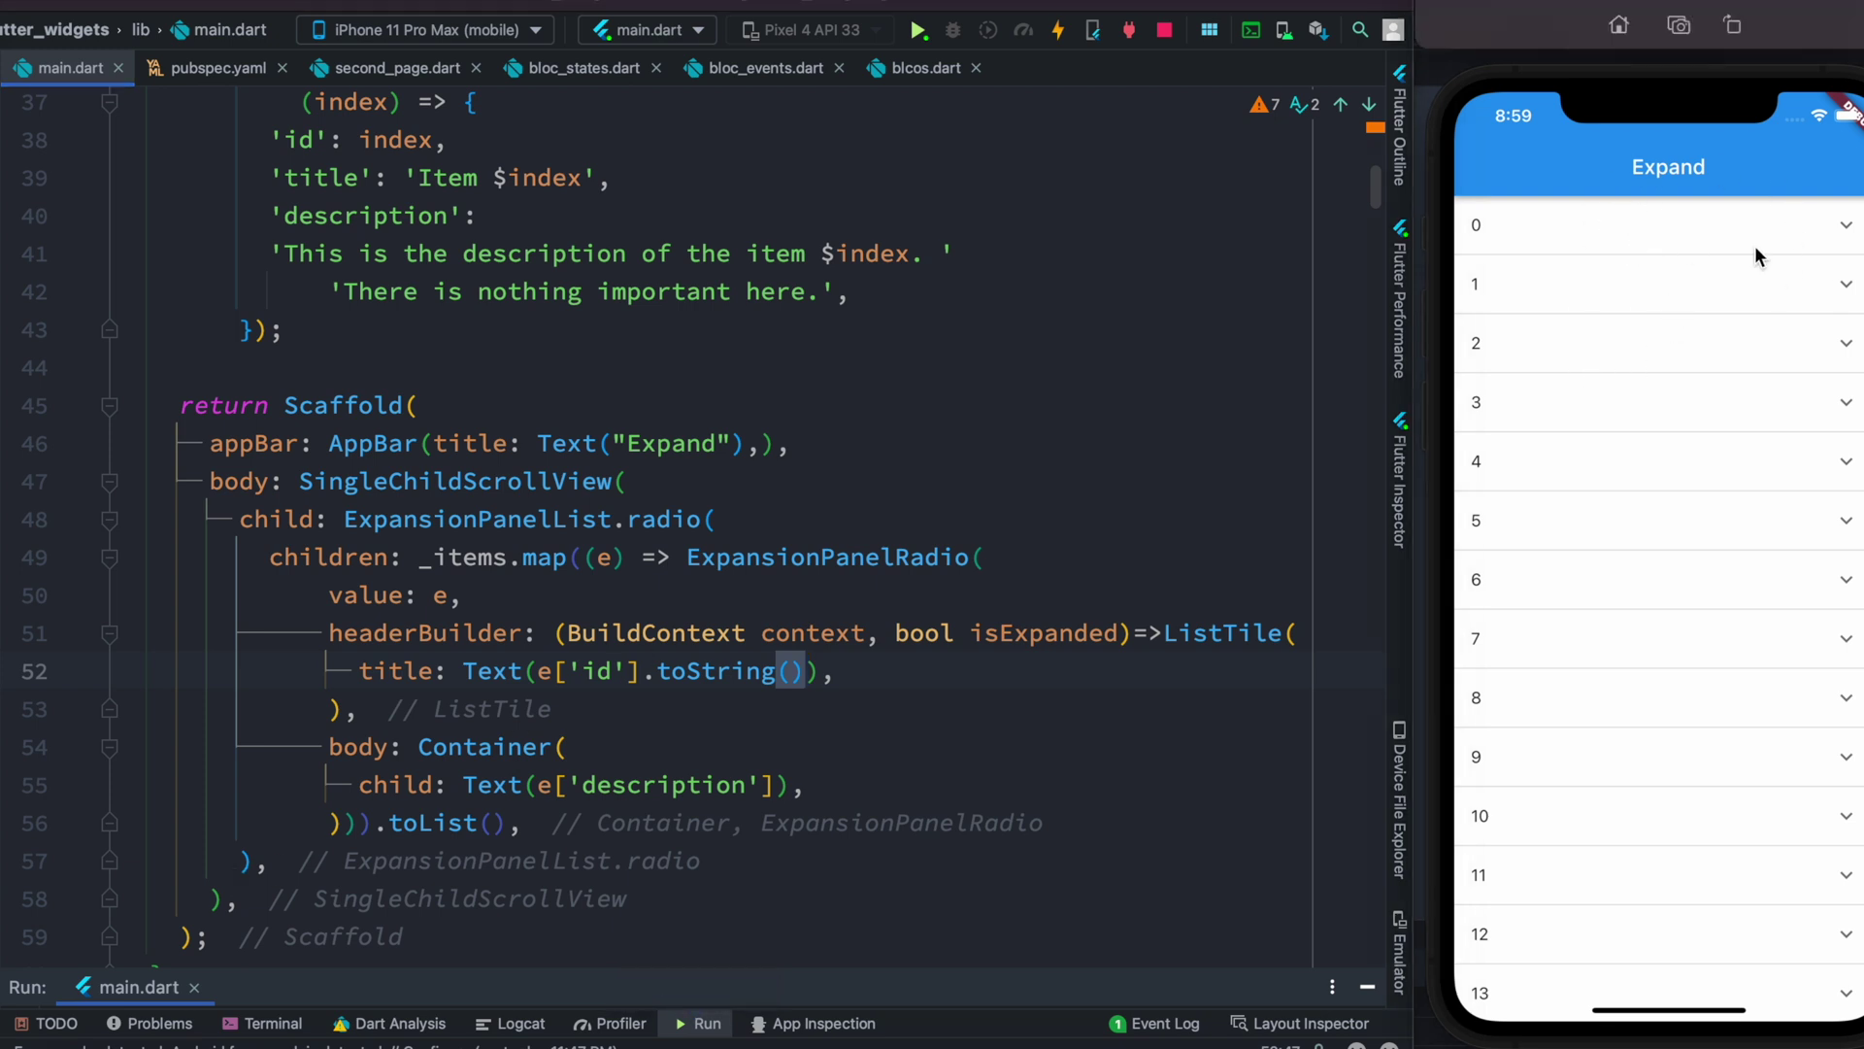
# Expand panels 0 and 1 in the simulator, then select the header's id key
pyautogui.click(1846, 227)
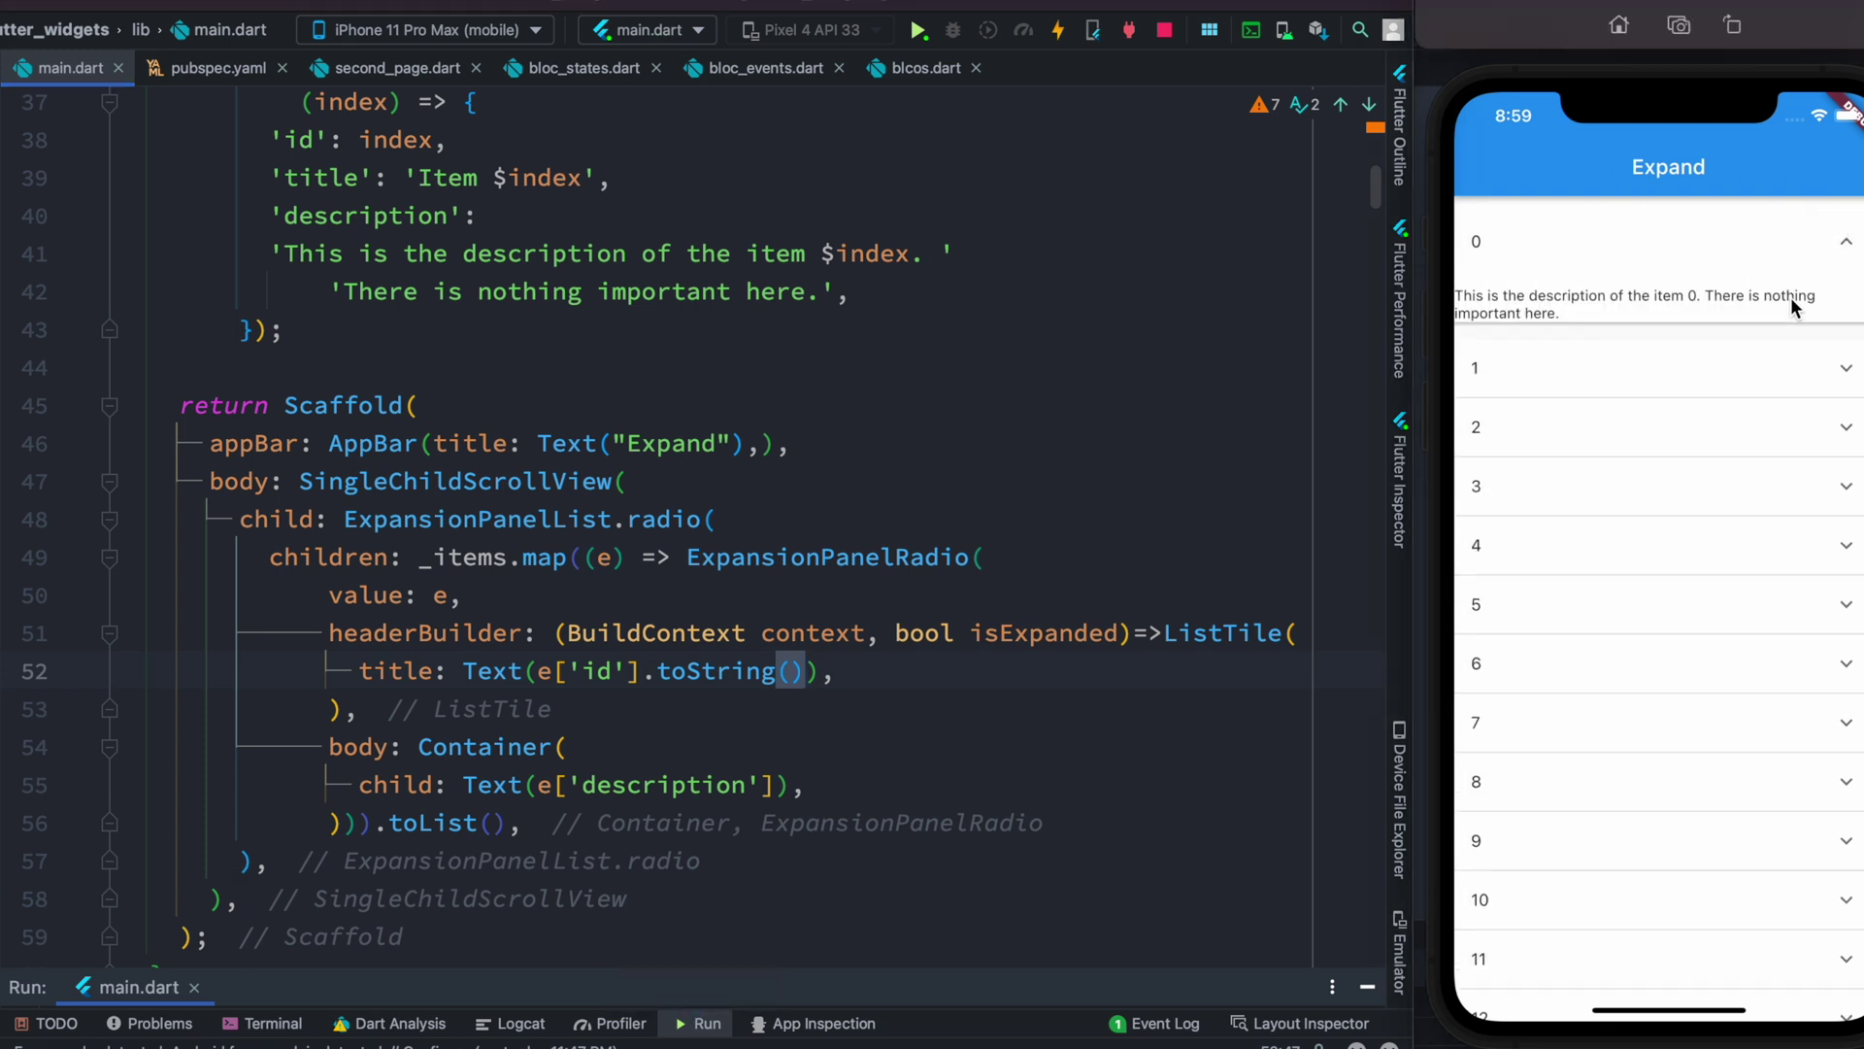
pyautogui.click(1847, 371)
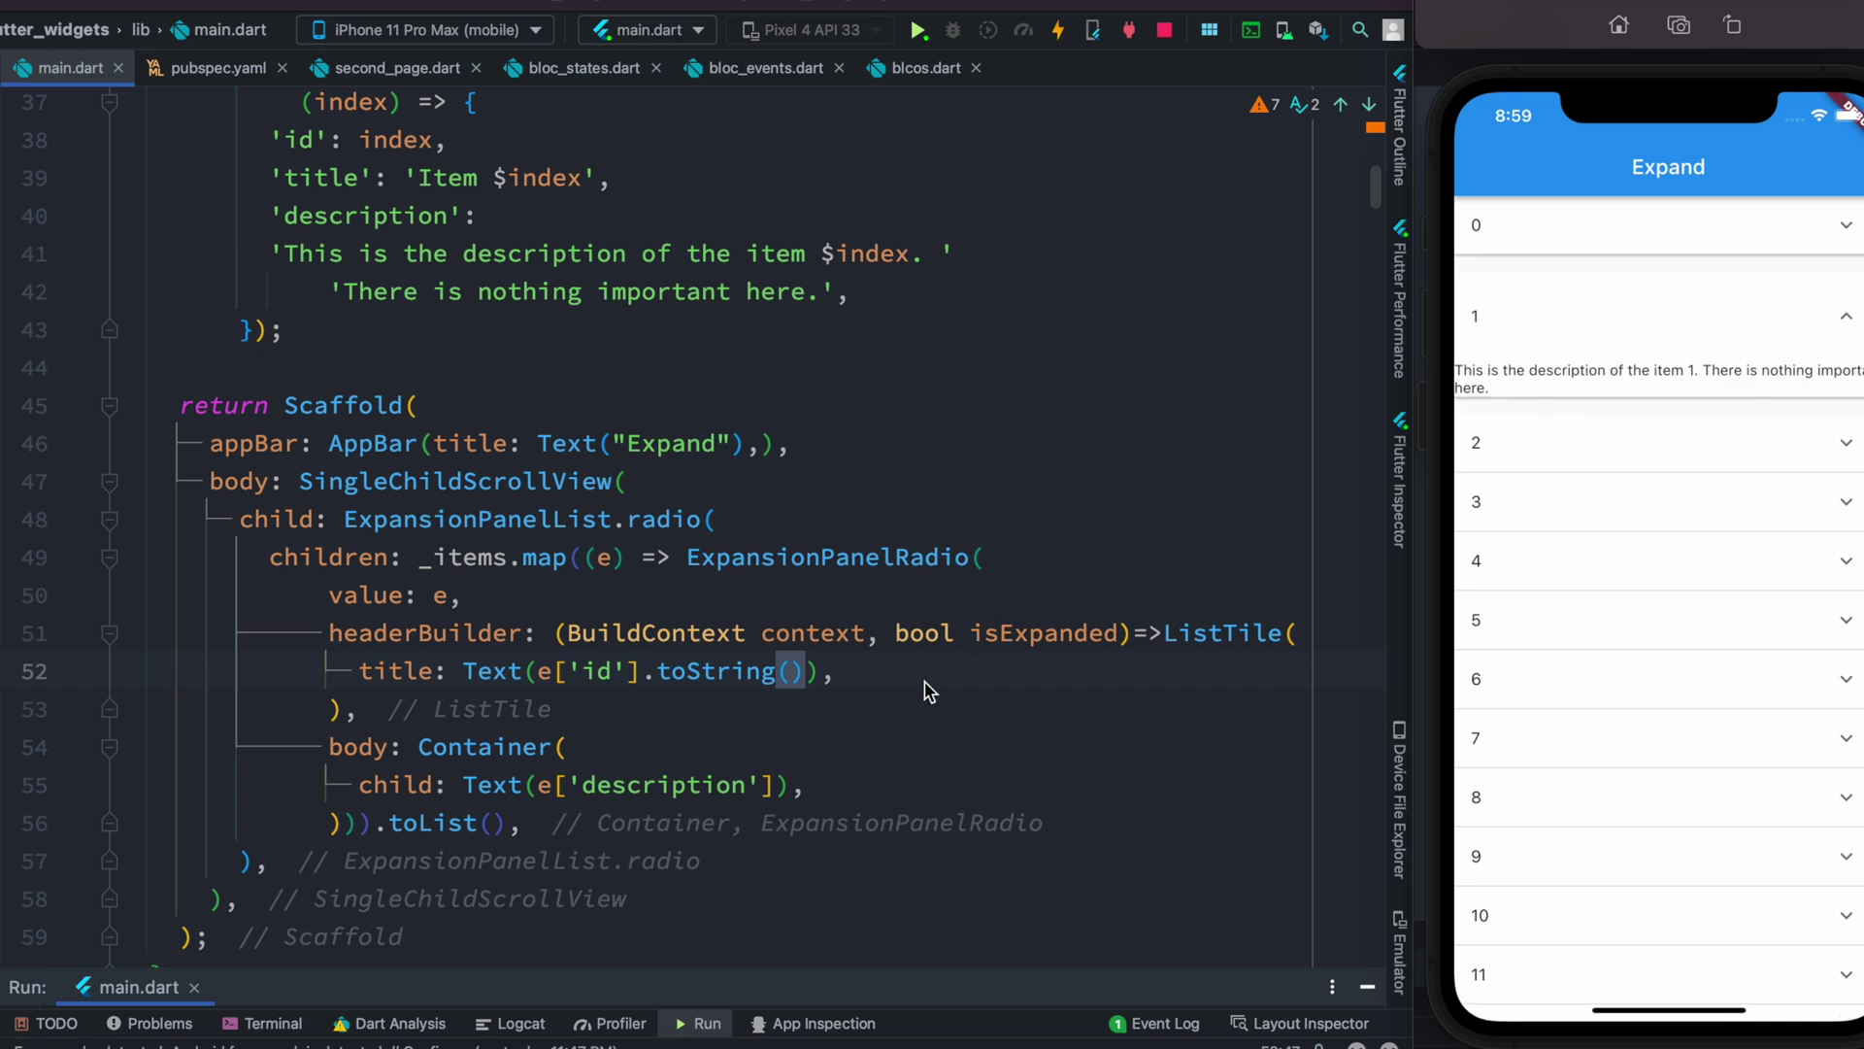
pyautogui.doubleClick(598, 671)
pyautogui.write('t')
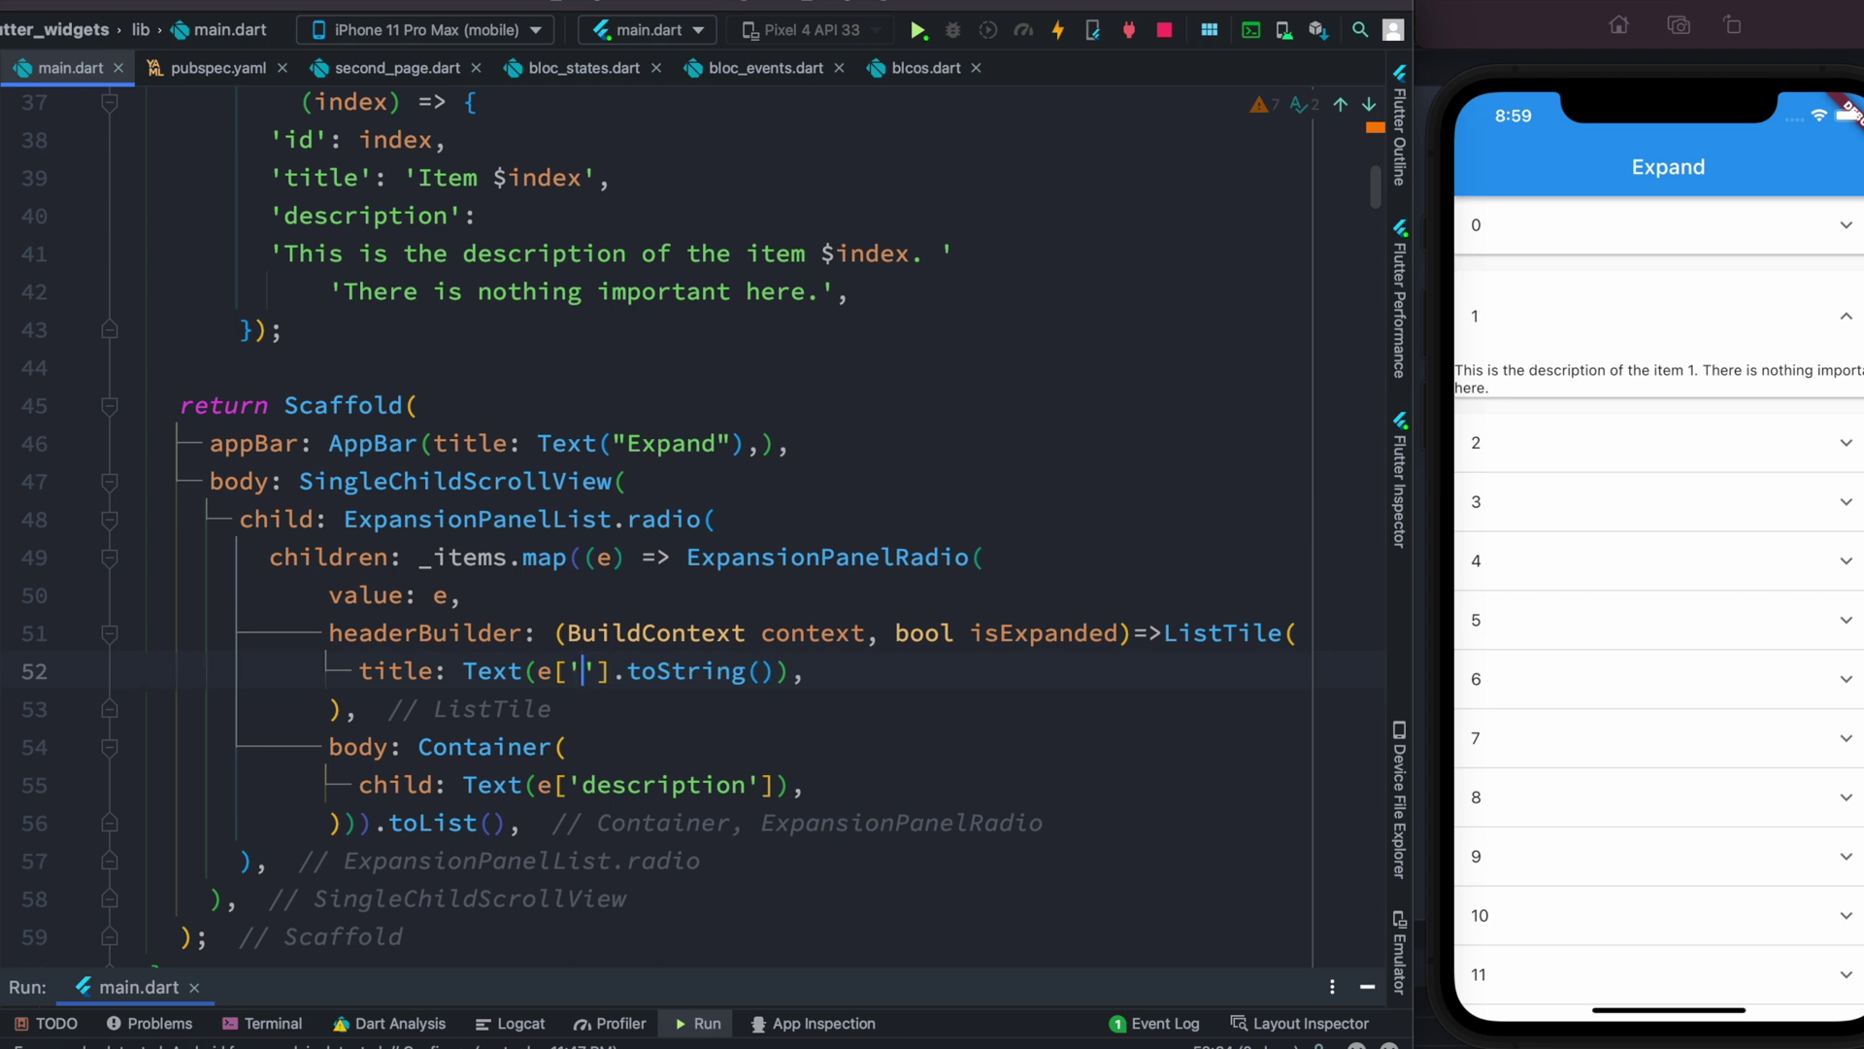
pyautogui.write('it')
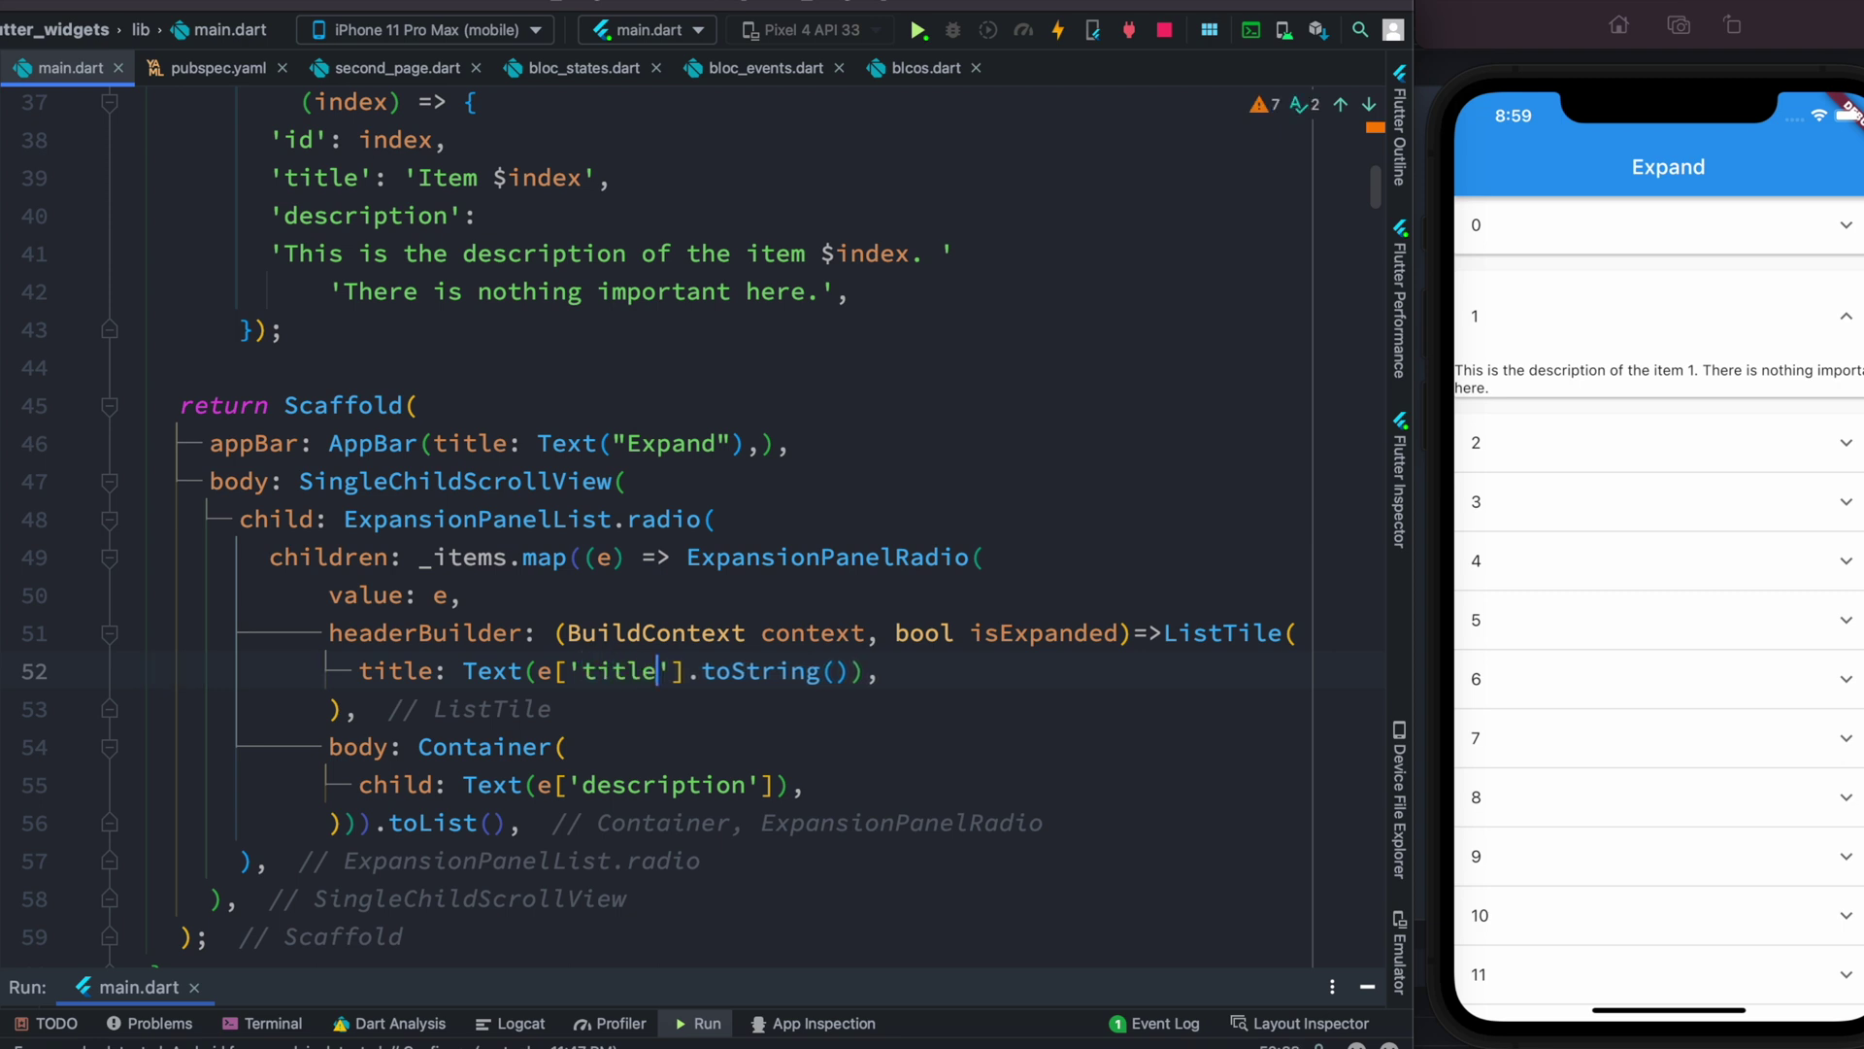
# Hot-reload with 'title' headers and expand Items 1, 0, 2, 3, 4, 1 in turn
pyautogui.hotkey('ctrl', 's')
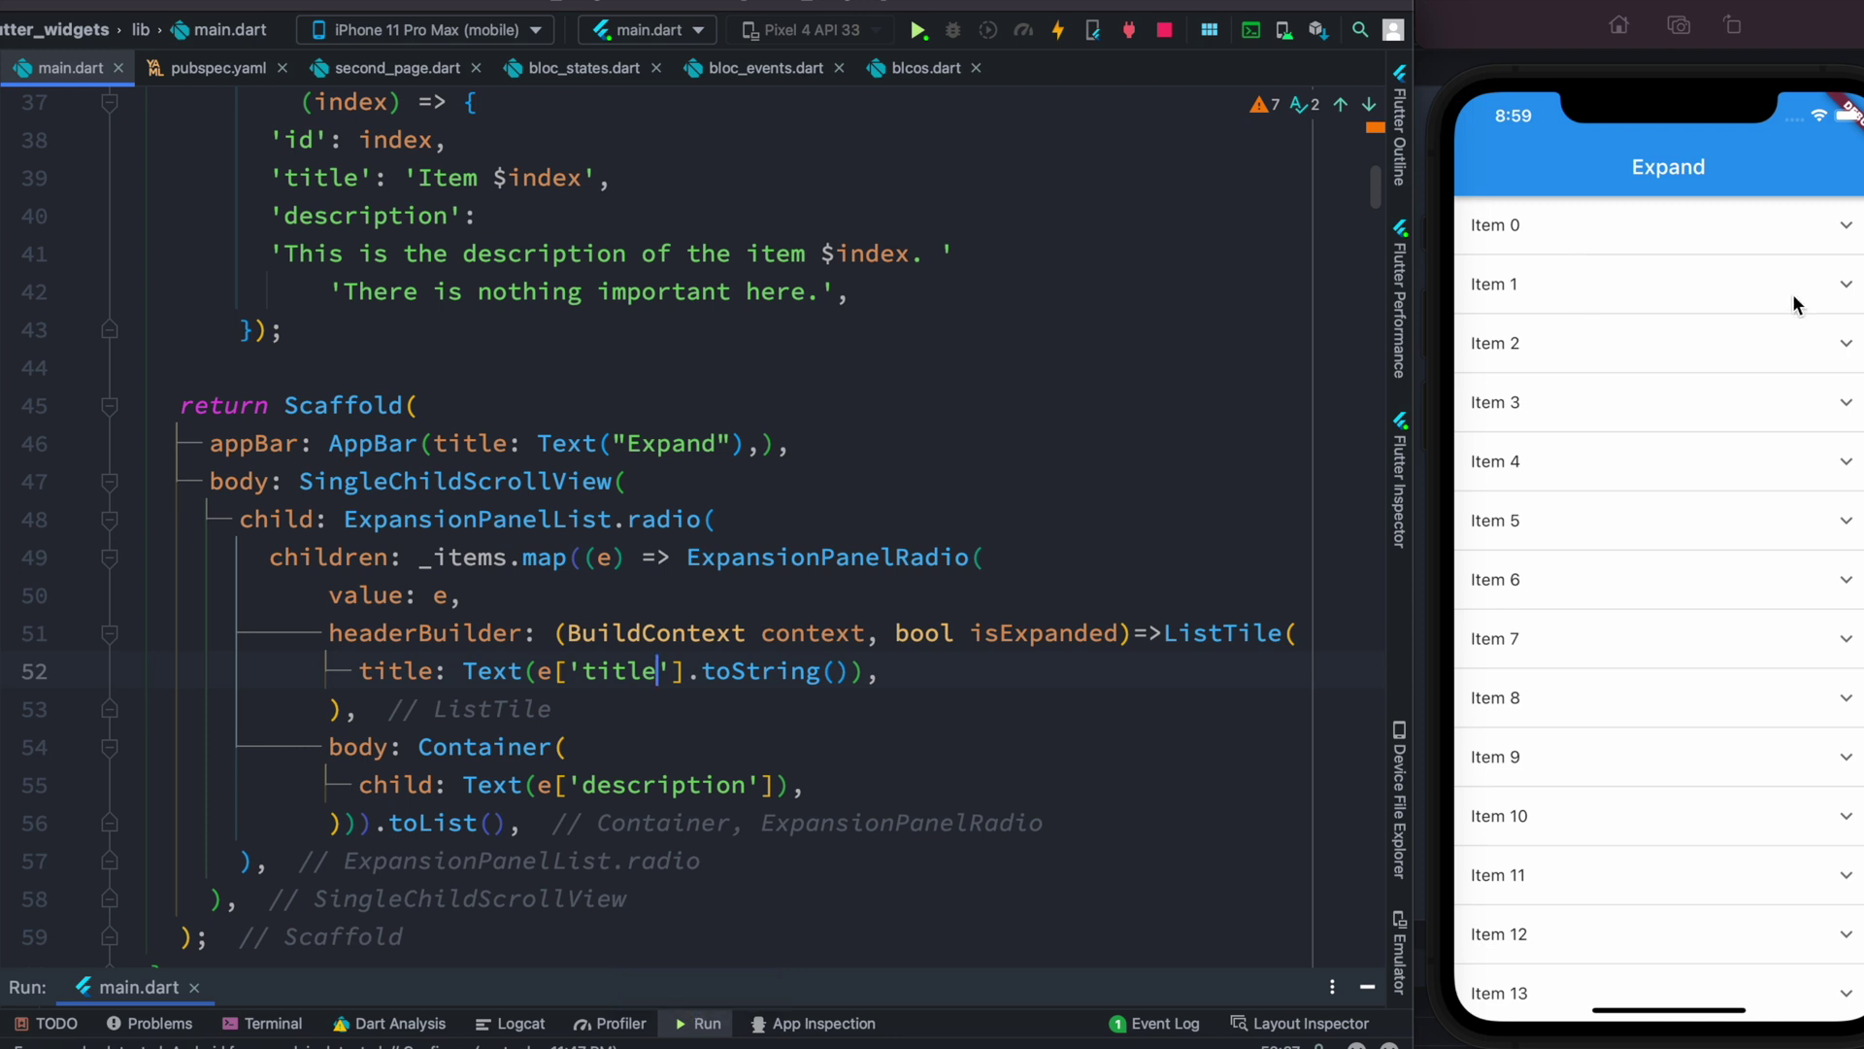
pyautogui.click(1854, 285)
pyautogui.click(1838, 222)
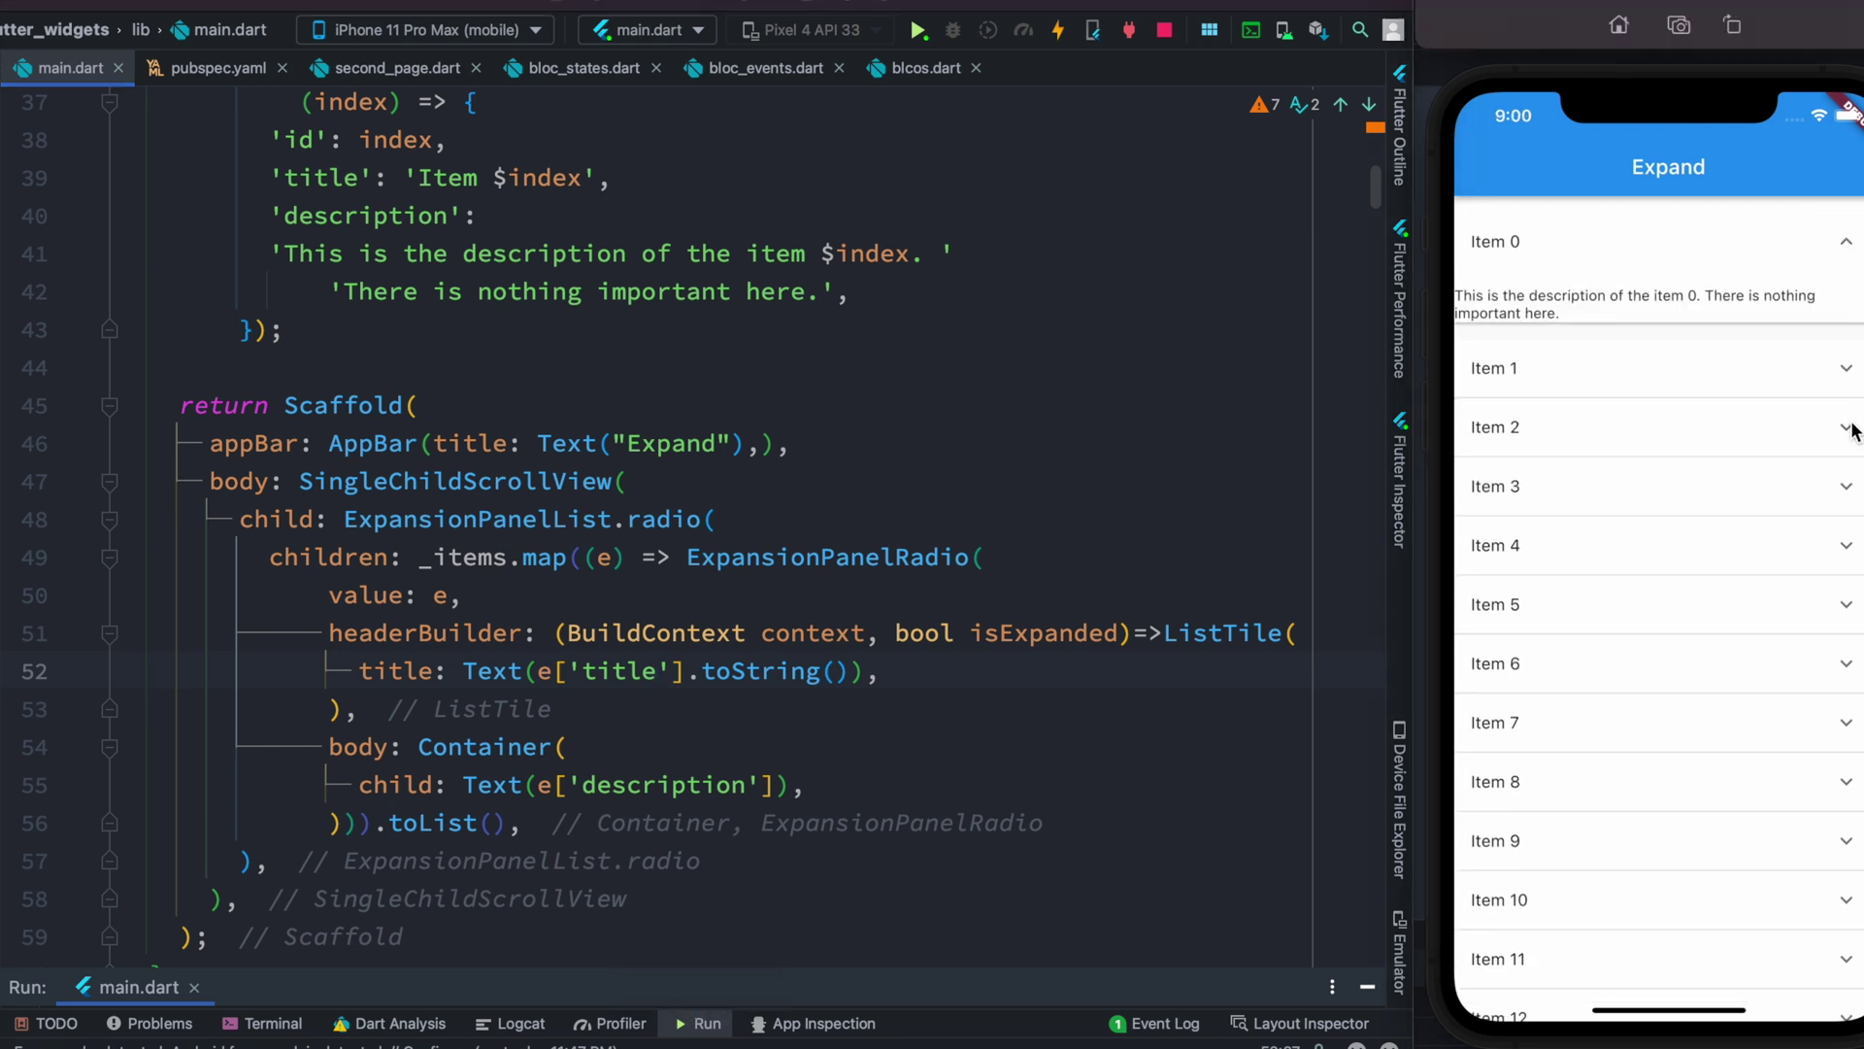
pyautogui.click(1852, 431)
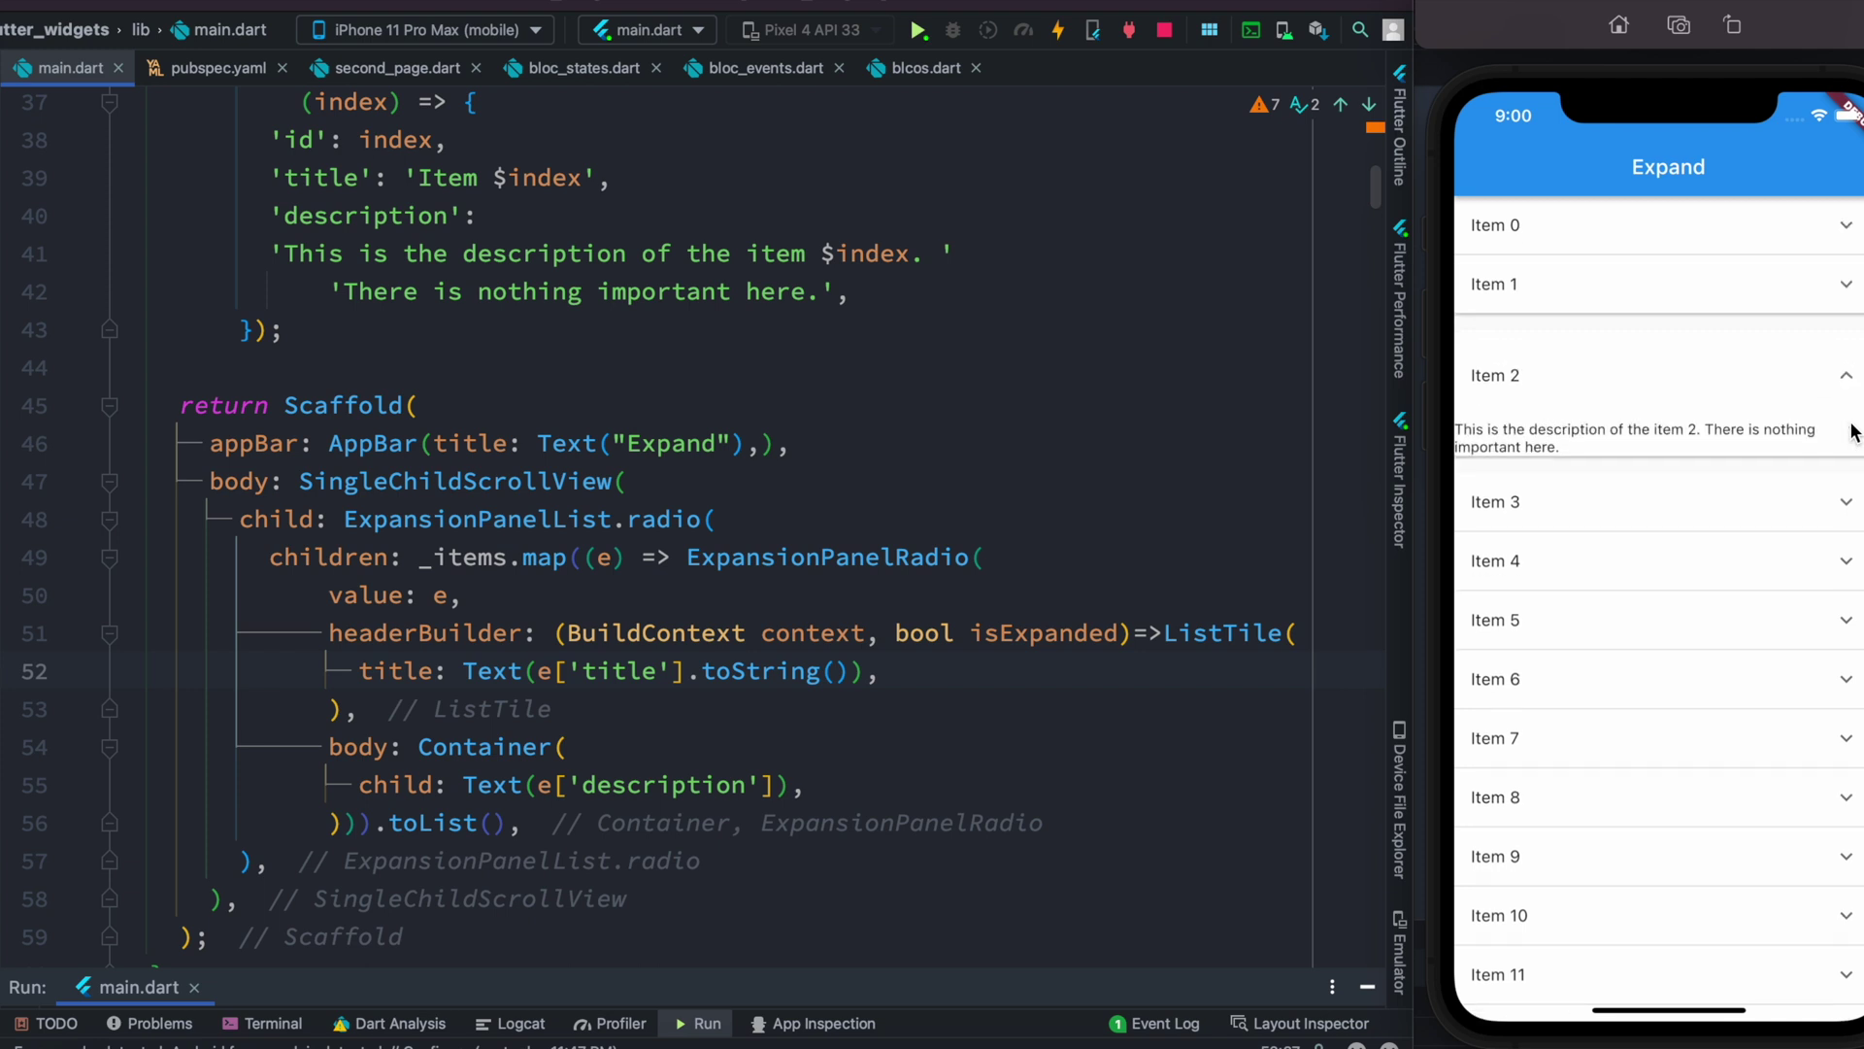
pyautogui.click(1850, 503)
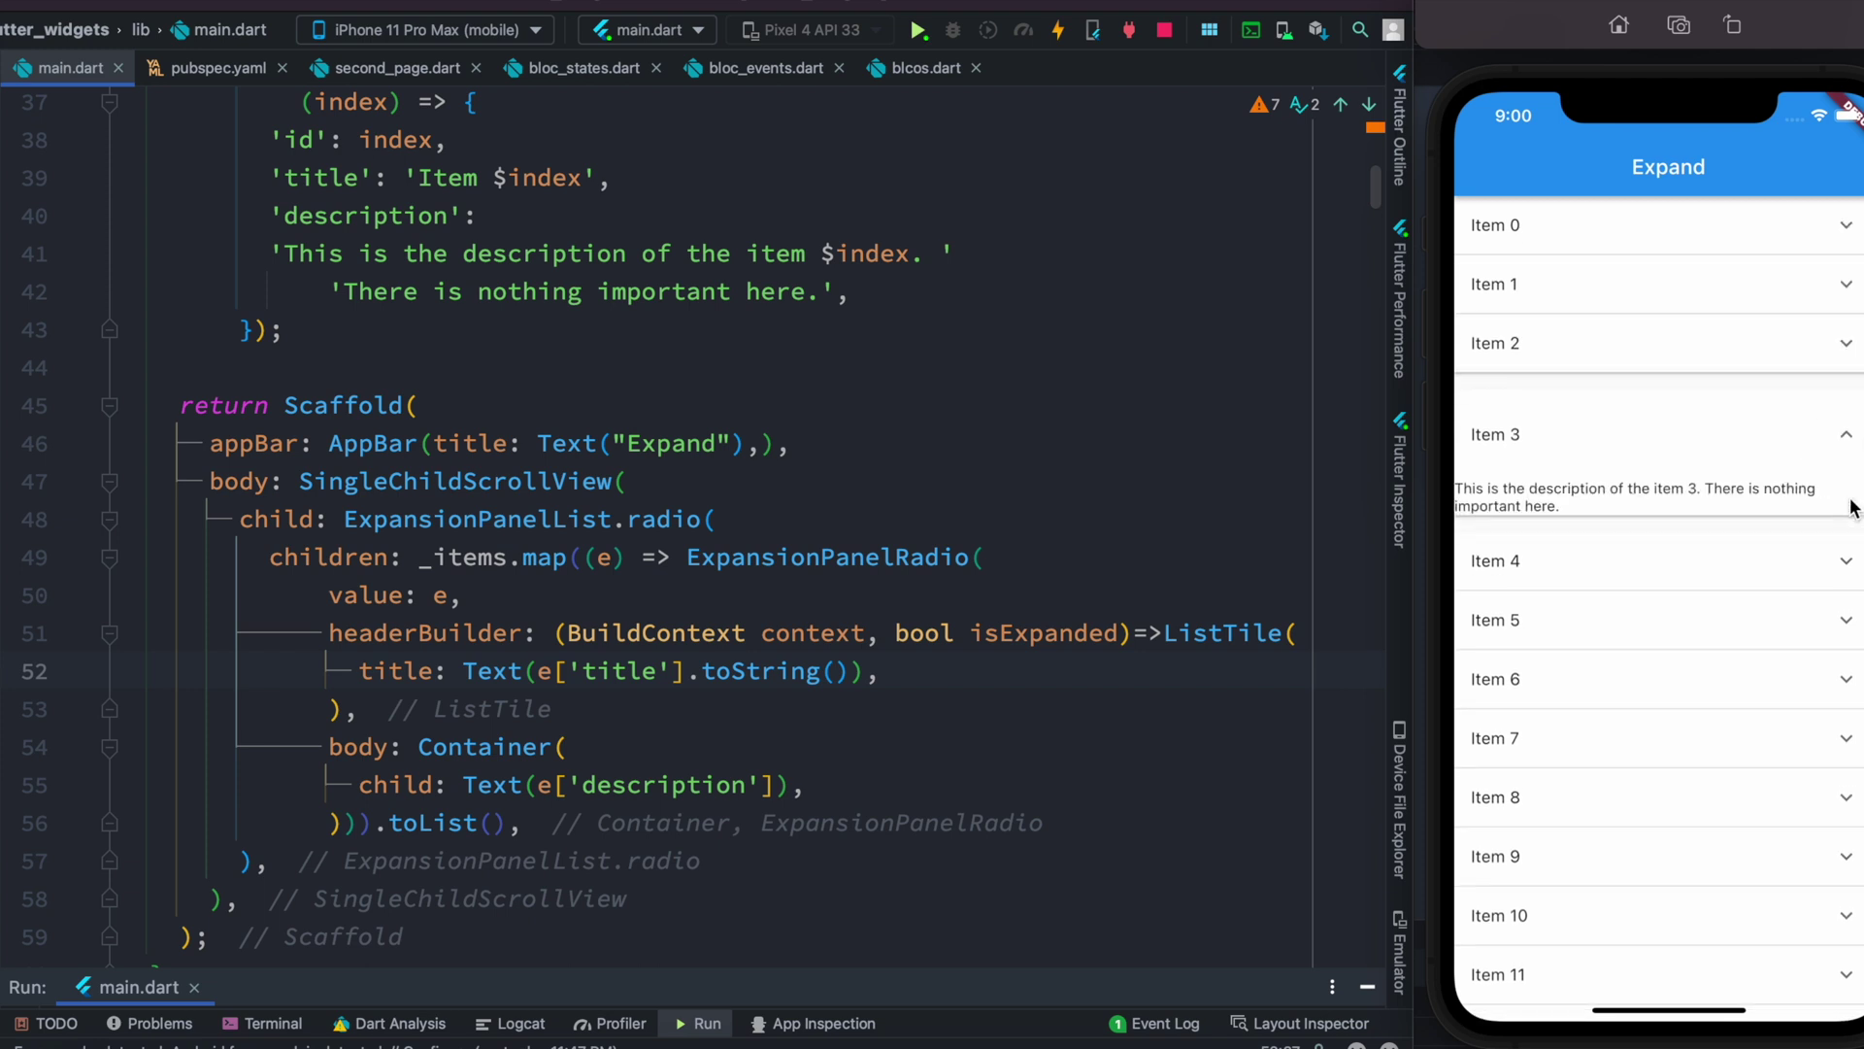
pyautogui.click(1845, 564)
pyautogui.click(1846, 290)
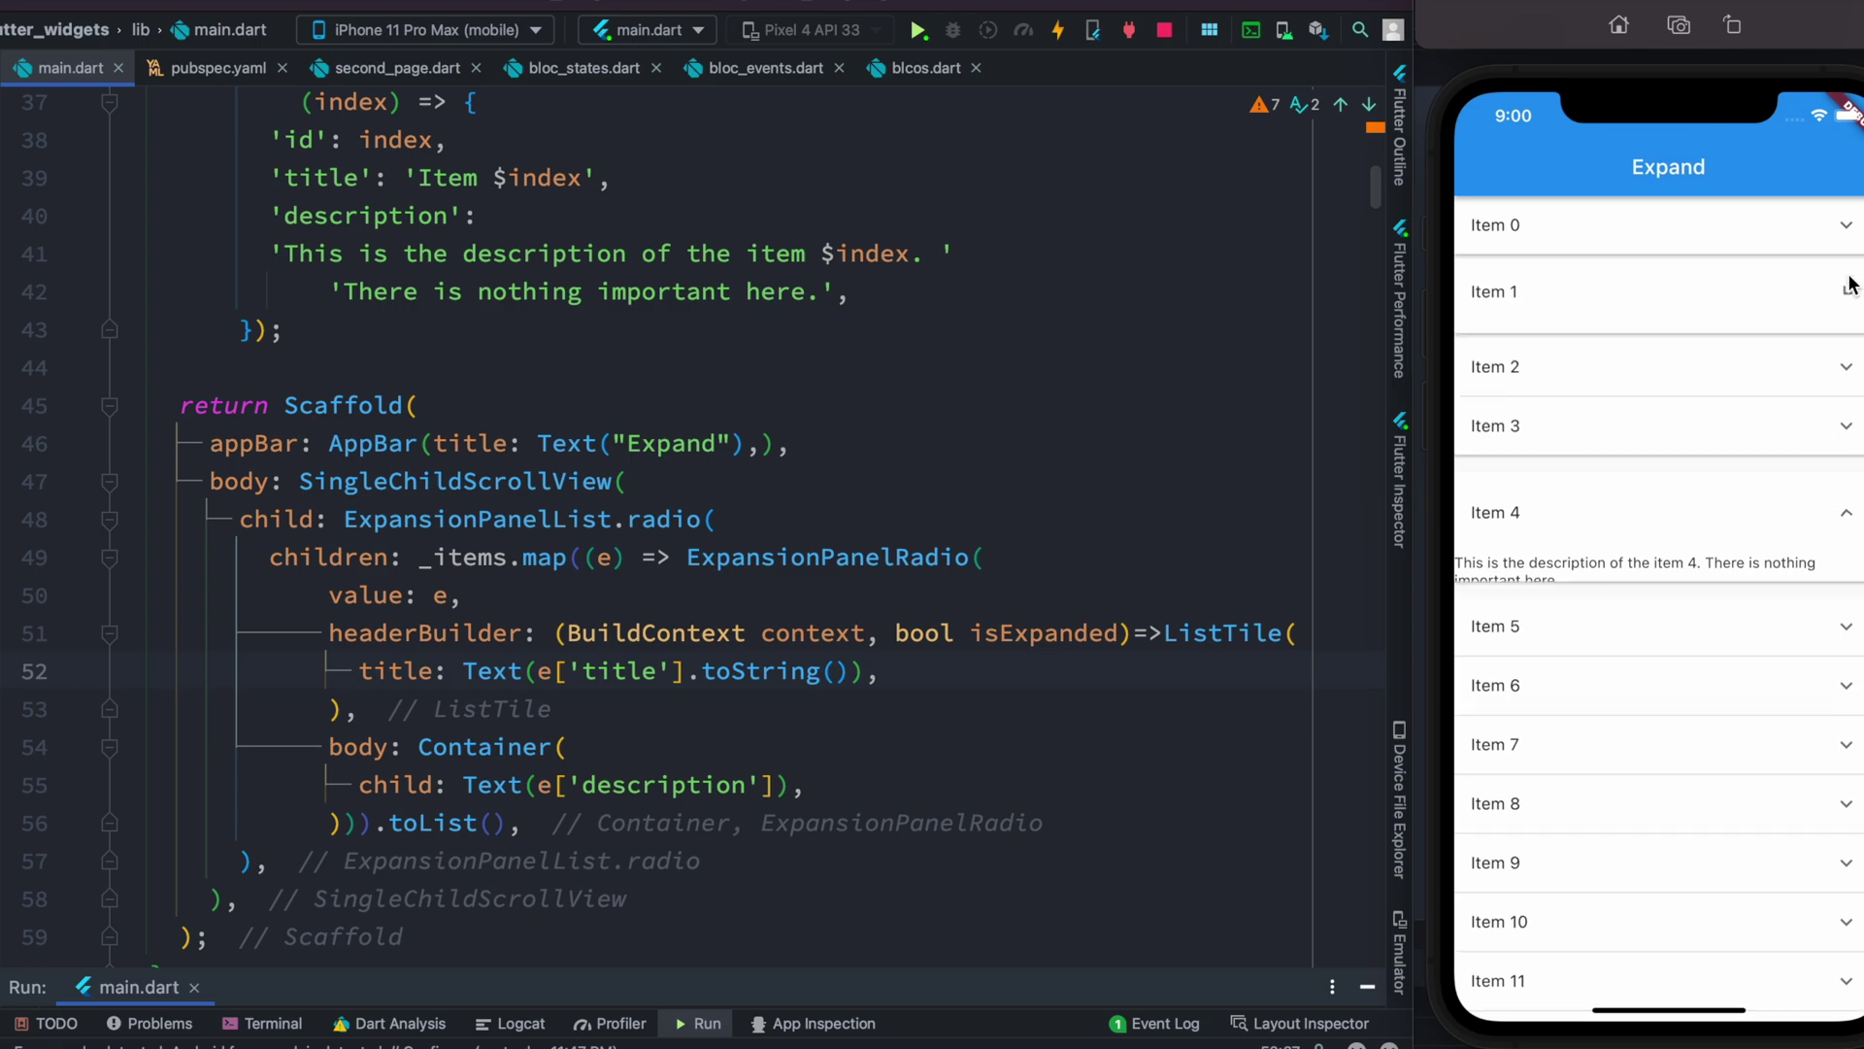